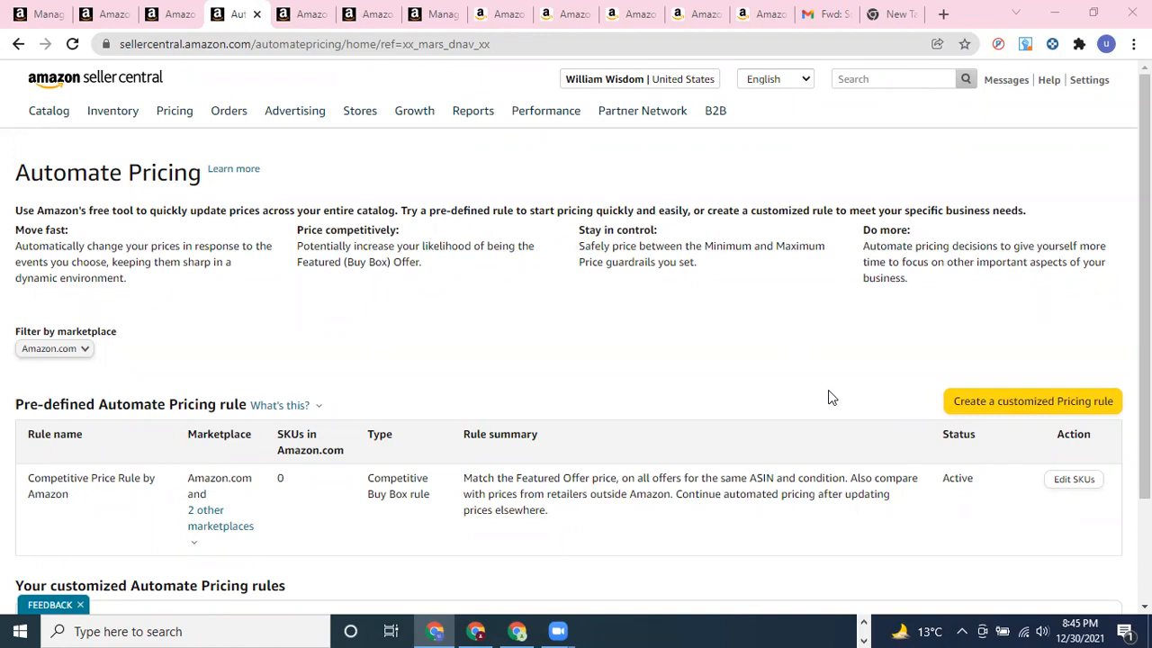
Start creating a customized pricing rule from the Automate Pricing page.
{"action": "scroll", "coordinate": [592, 382], "scroll_direction": "down", "scroll_amount": 1}
{"action": "scroll", "coordinate": [565, 378], "scroll_direction": "down", "scroll_amount": 1}
{"action": "scroll", "coordinate": [625, 357], "scroll_direction": "up", "scroll_amount": 1}
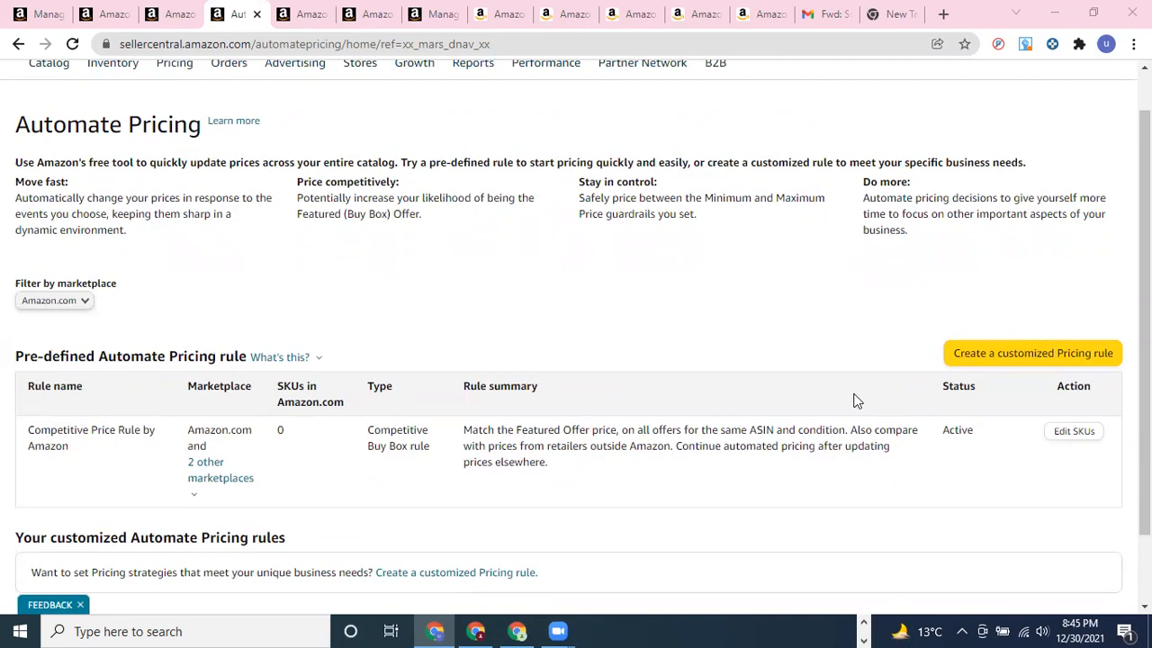
{"action": "left_click", "coordinate": [1001, 369]}
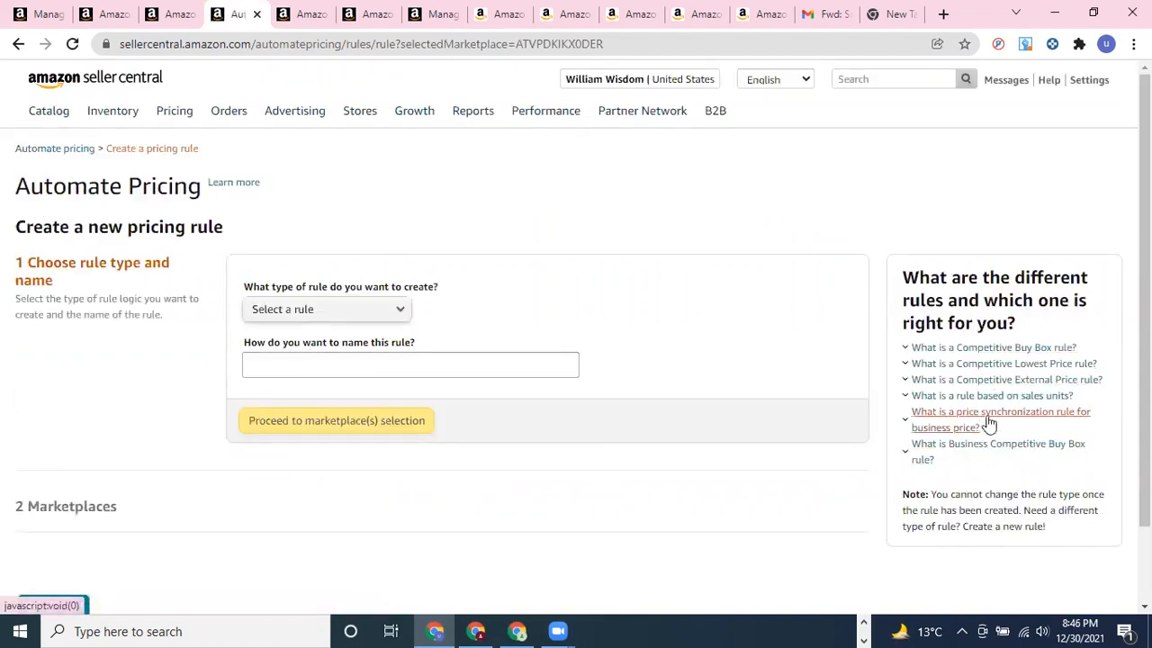
Read the explanations of the Competitive Buy Box, Competitive Lowest Price and Competitive External Price rules.
{"action": "left_click", "coordinate": [983, 348]}
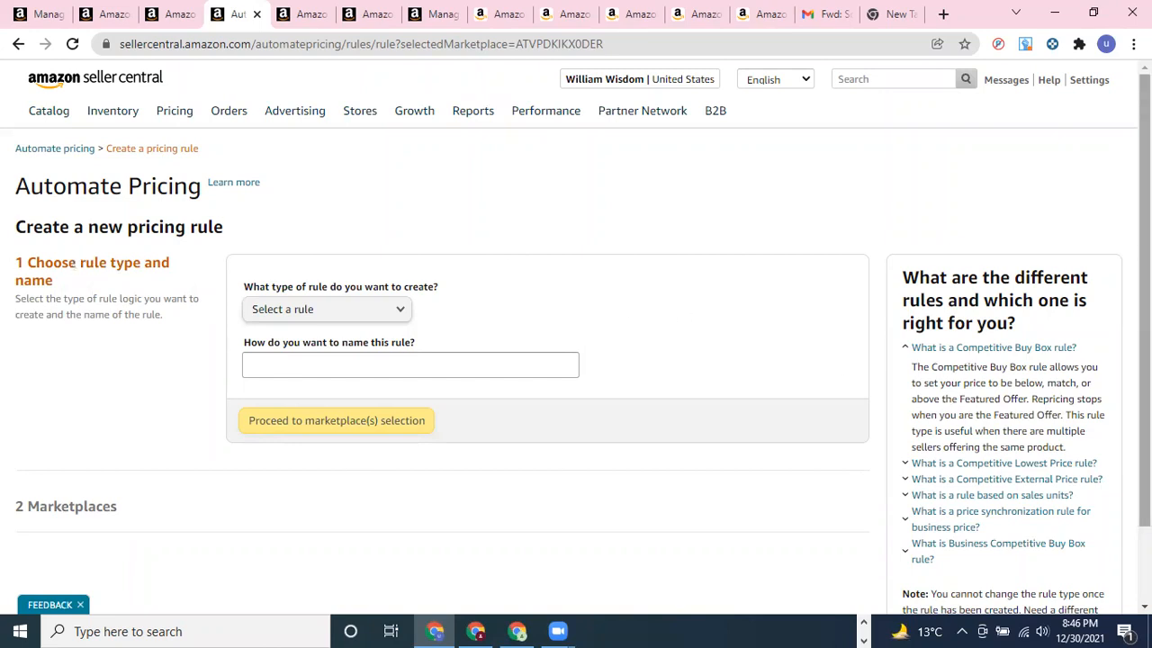
{"action": "left_click", "coordinate": [1058, 464]}
{"action": "scroll", "coordinate": [990, 422], "scroll_direction": "down", "scroll_amount": 1}
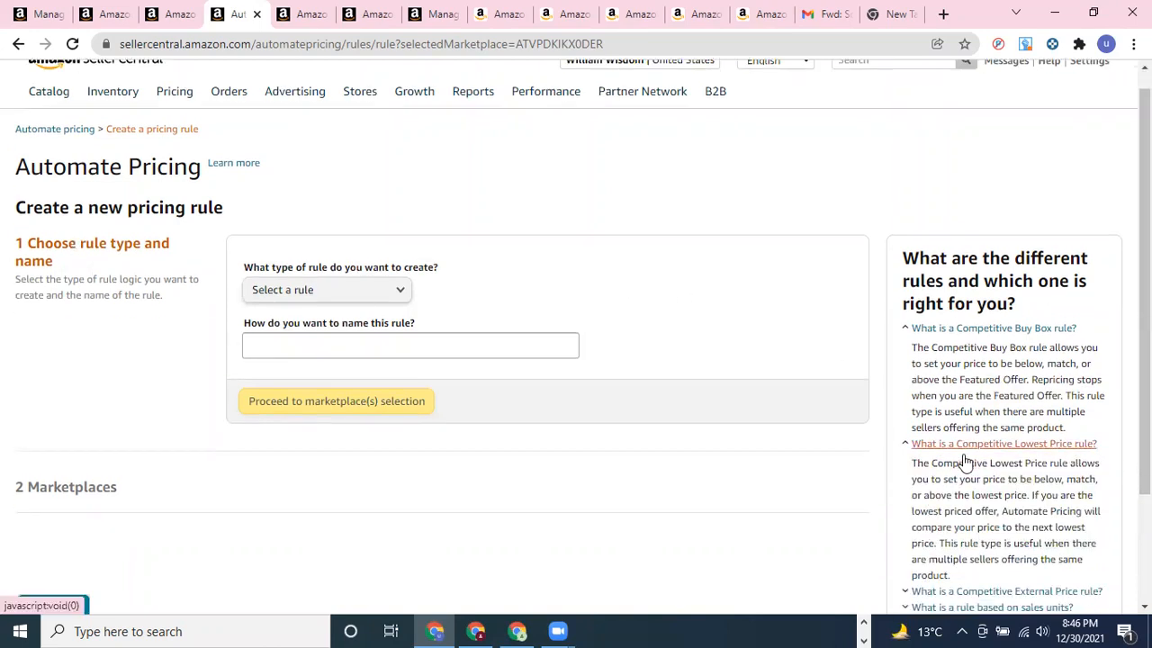
{"action": "scroll", "coordinate": [1001, 378], "scroll_direction": "down", "scroll_amount": 1}
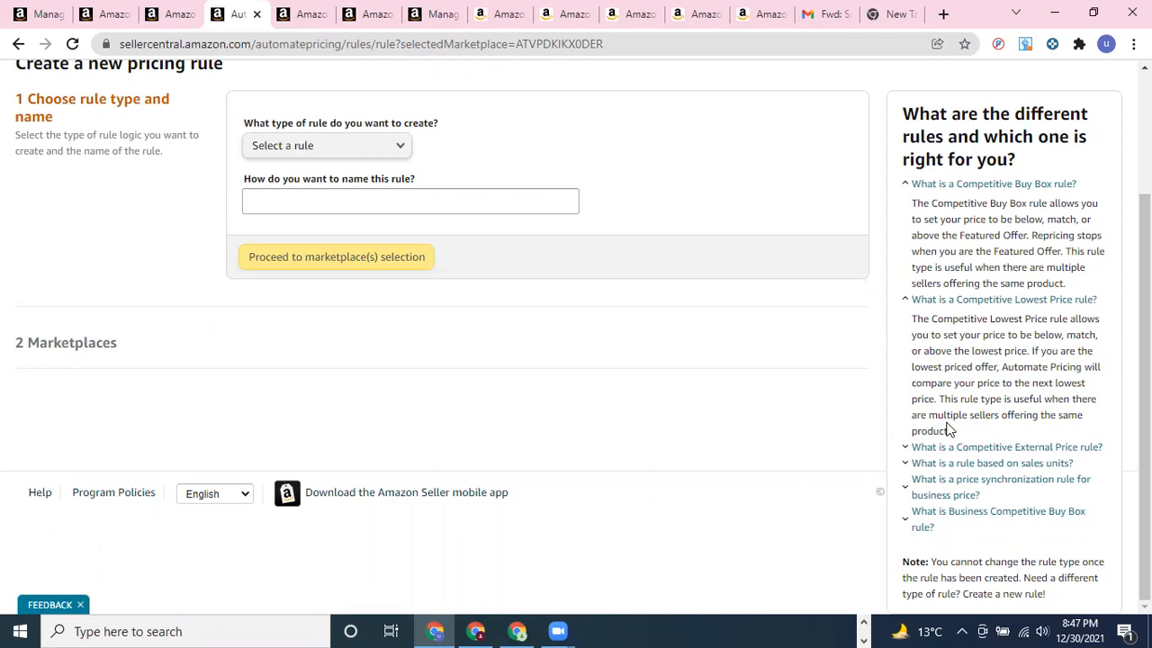
{"action": "left_click", "coordinate": [979, 446]}
{"action": "scroll", "coordinate": [979, 446], "scroll_direction": "down", "scroll_amount": 2}
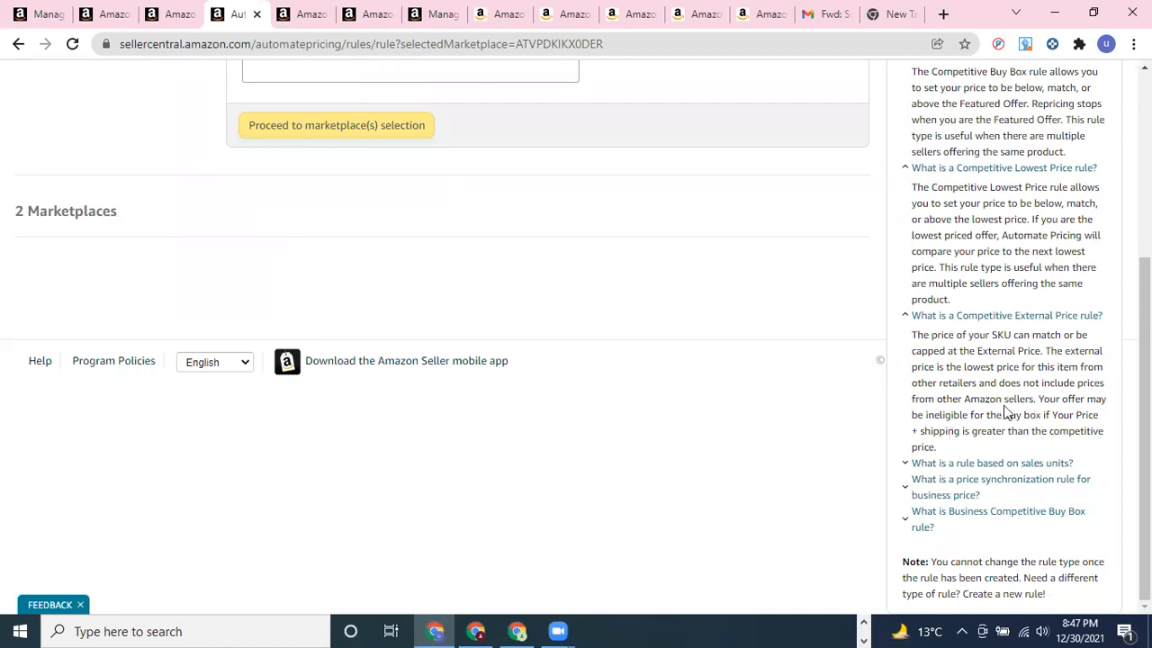
Read the explanations of the sales units, business price synchronization and Business Competitive Buy Box rules.
{"action": "left_click", "coordinate": [997, 465]}
{"action": "scroll", "coordinate": [998, 468], "scroll_direction": "down", "scroll_amount": 2}
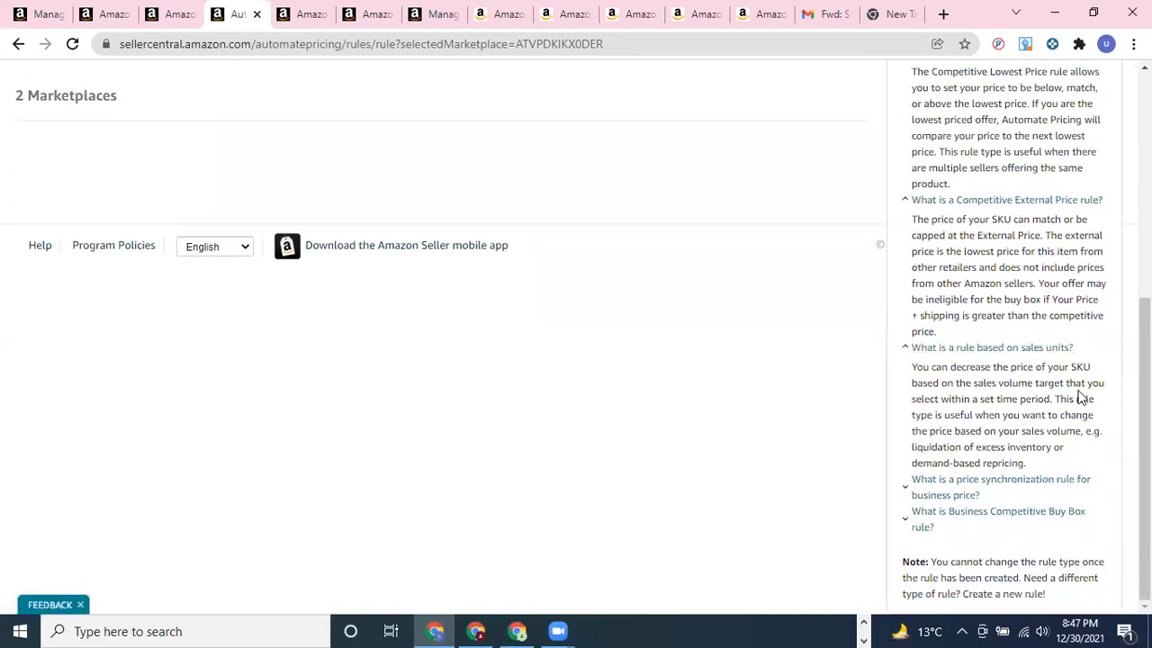
{"action": "left_click", "coordinate": [965, 486]}
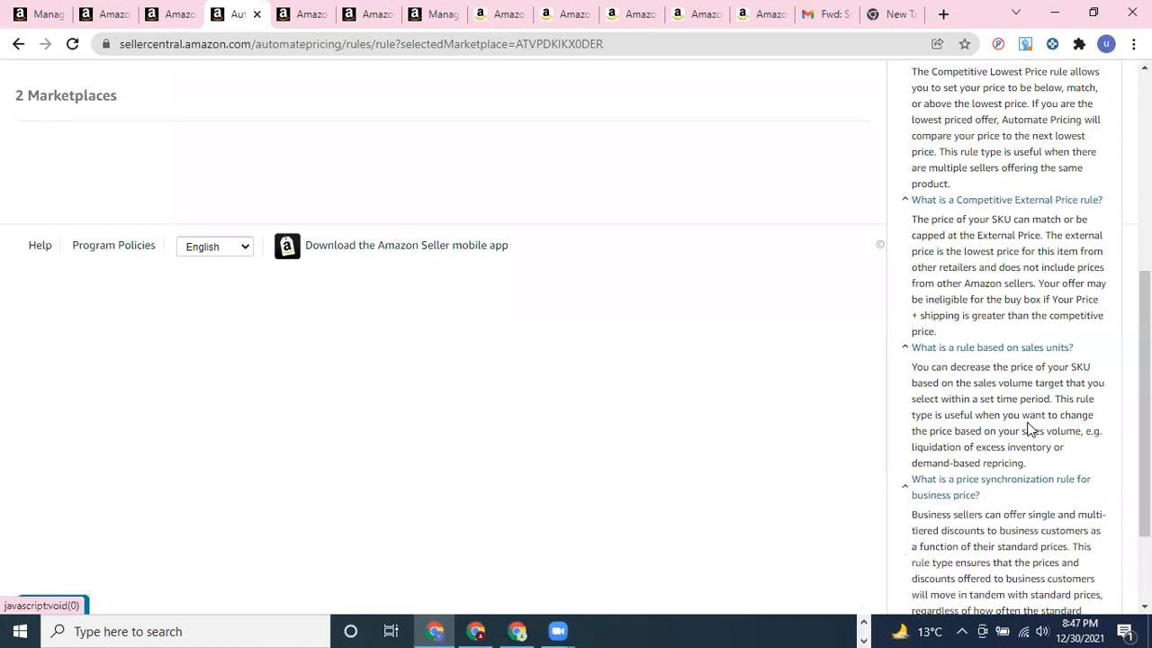
{"action": "scroll", "coordinate": [1026, 432], "scroll_direction": "down", "scroll_amount": 2}
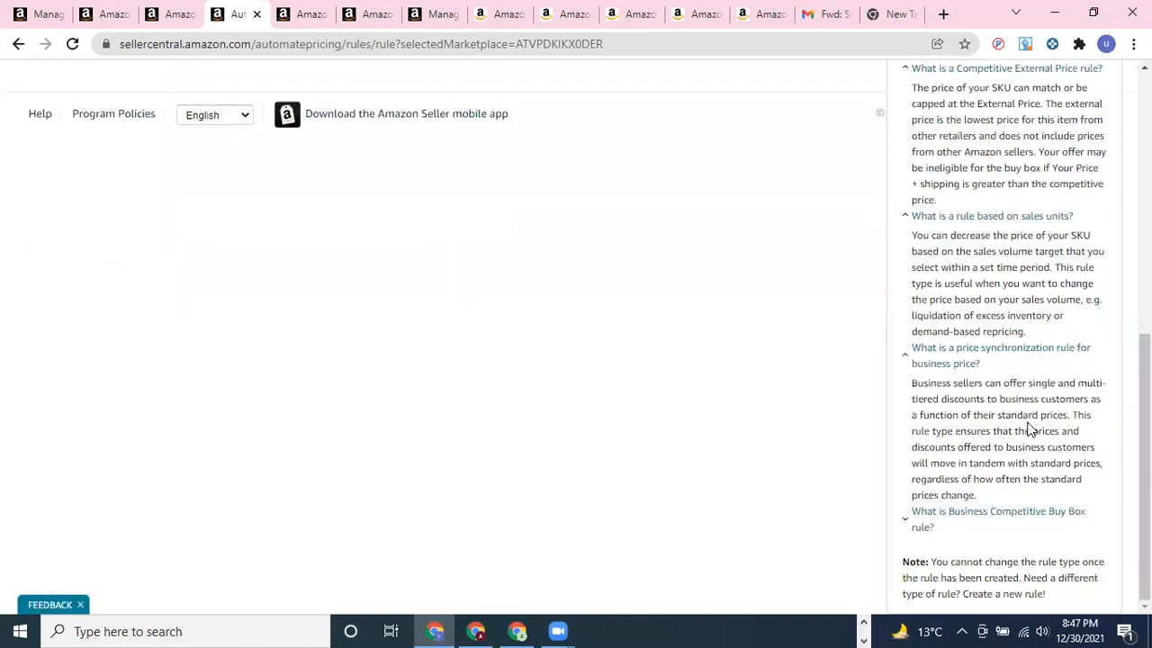
{"action": "left_click", "coordinate": [971, 516]}
{"action": "scroll", "coordinate": [995, 511], "scroll_direction": "down", "scroll_amount": 2}
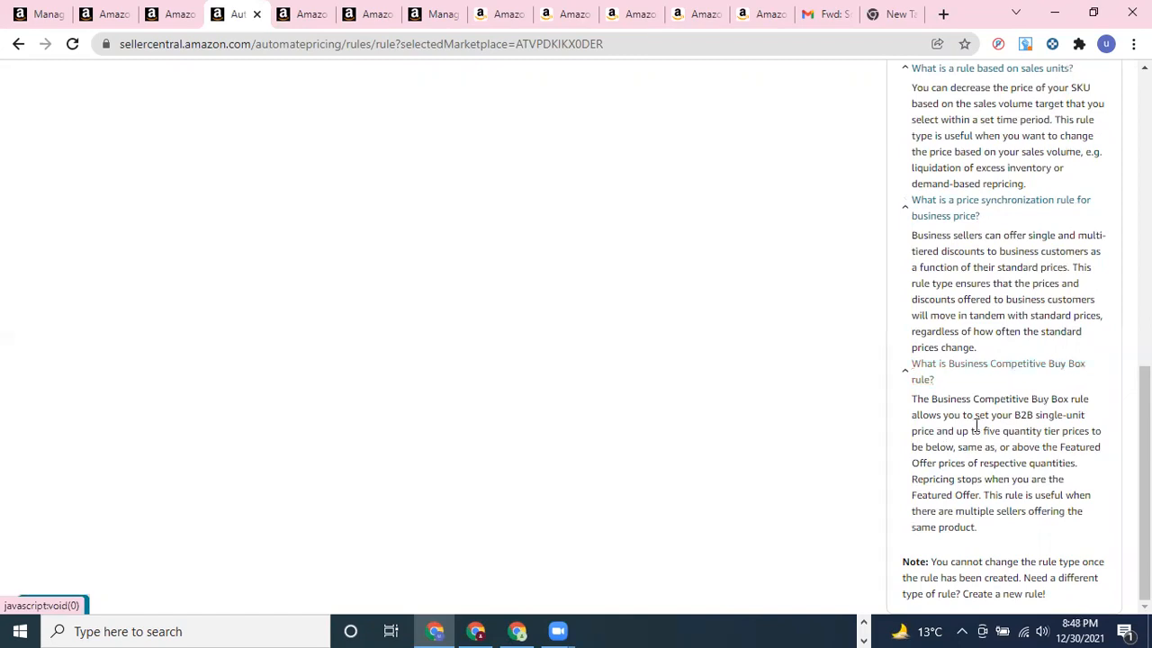
{"action": "scroll", "coordinate": [978, 425], "scroll_direction": "up", "scroll_amount": 6}
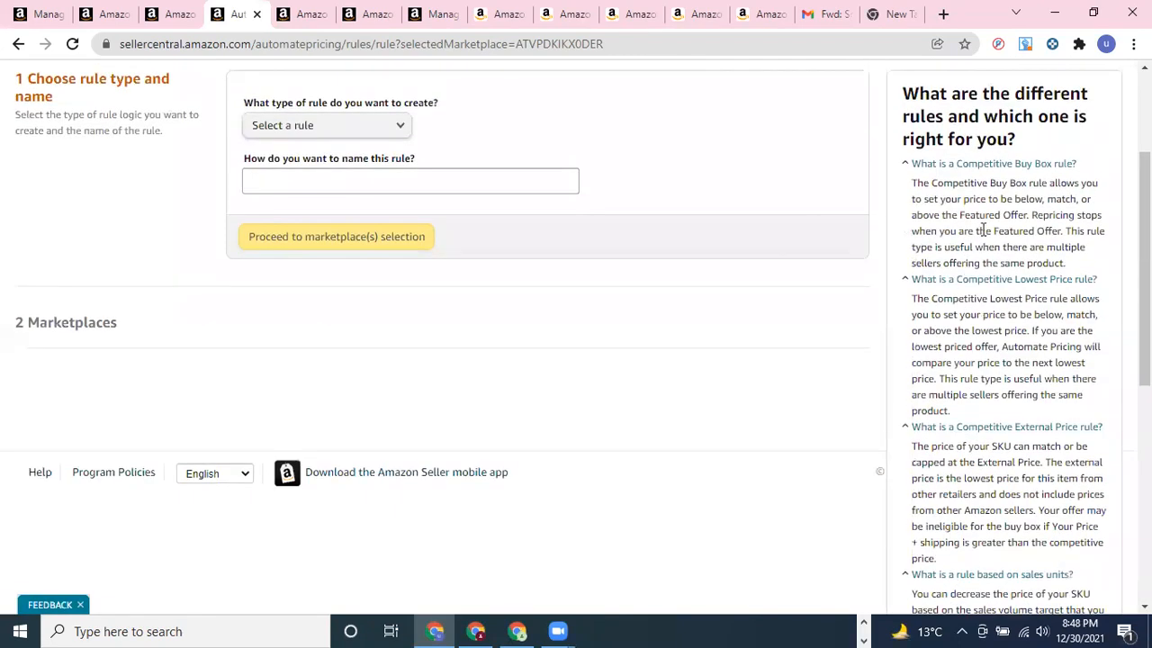
Review the selectable standard and business rule types and compare them with their expanded explanations.
{"action": "left_click", "coordinate": [371, 119]}
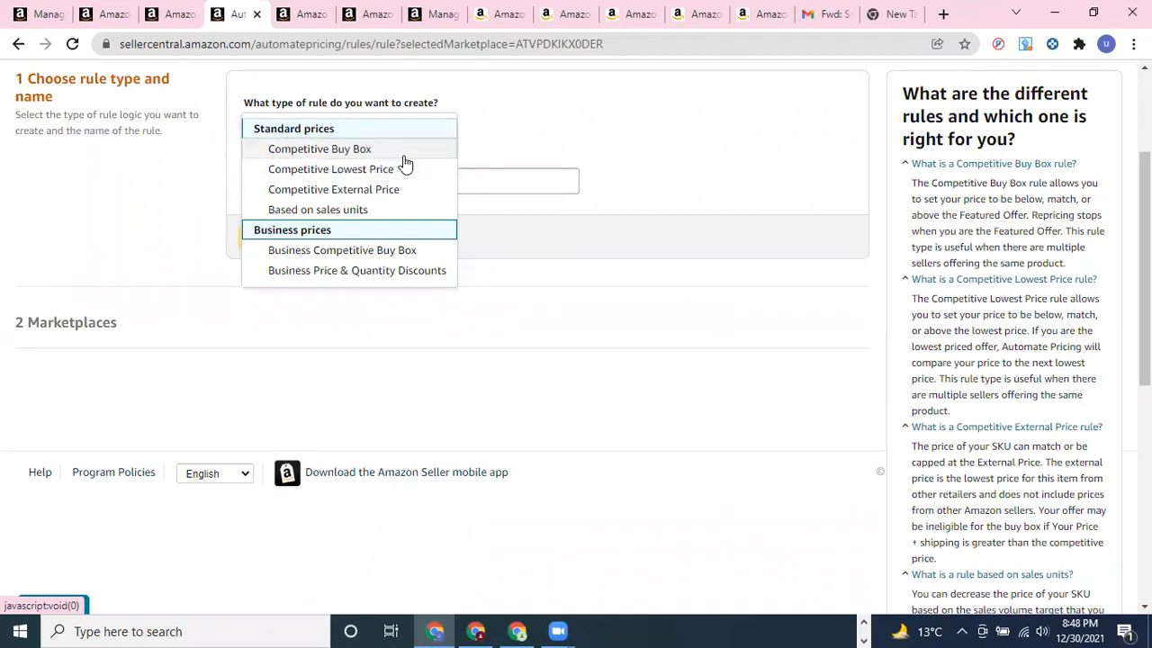
{"action": "left_click", "coordinate": [759, 325]}
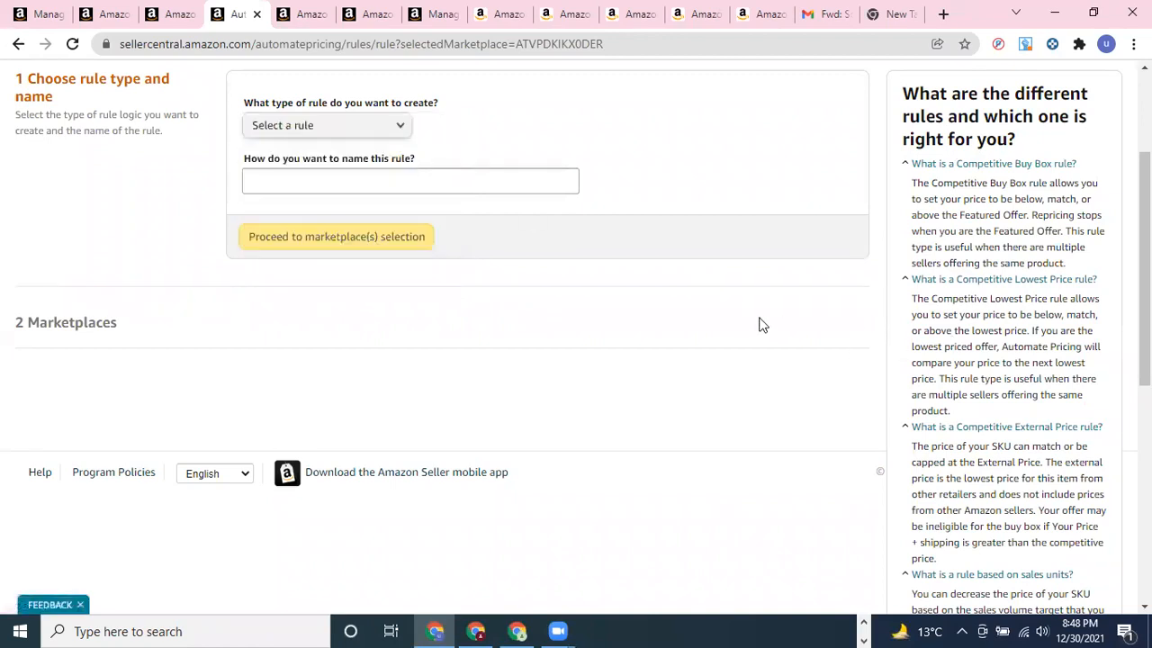
{"action": "scroll", "coordinate": [1062, 416], "scroll_direction": "down", "scroll_amount": 5}
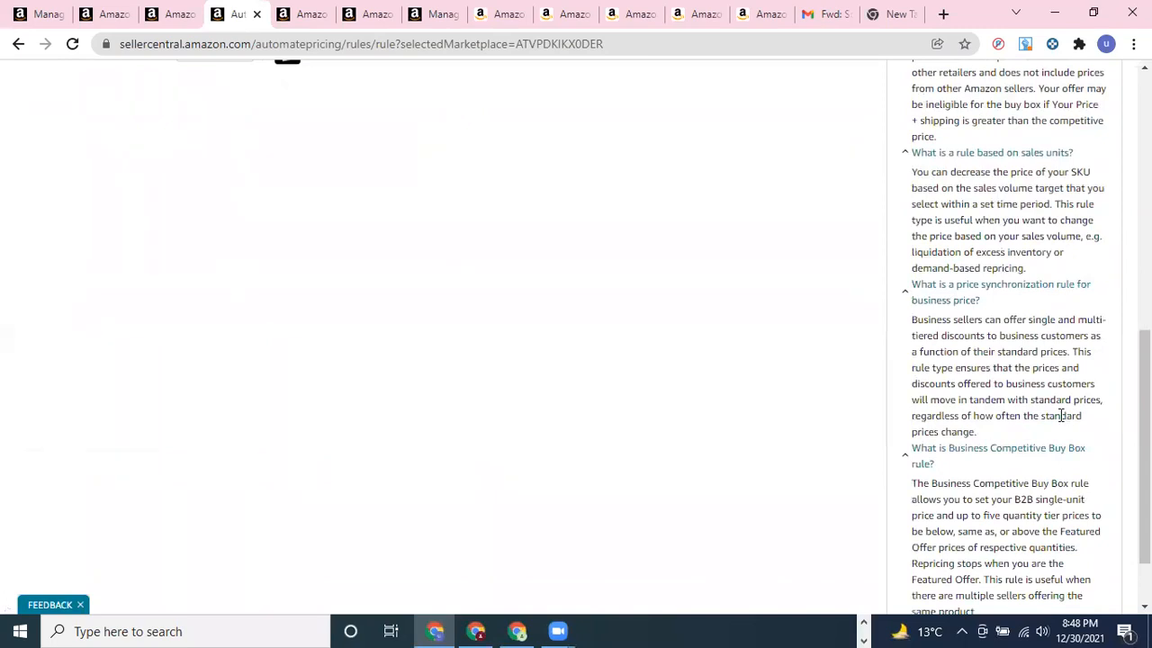
{"action": "scroll", "coordinate": [1061, 416], "scroll_direction": "down", "scroll_amount": 1}
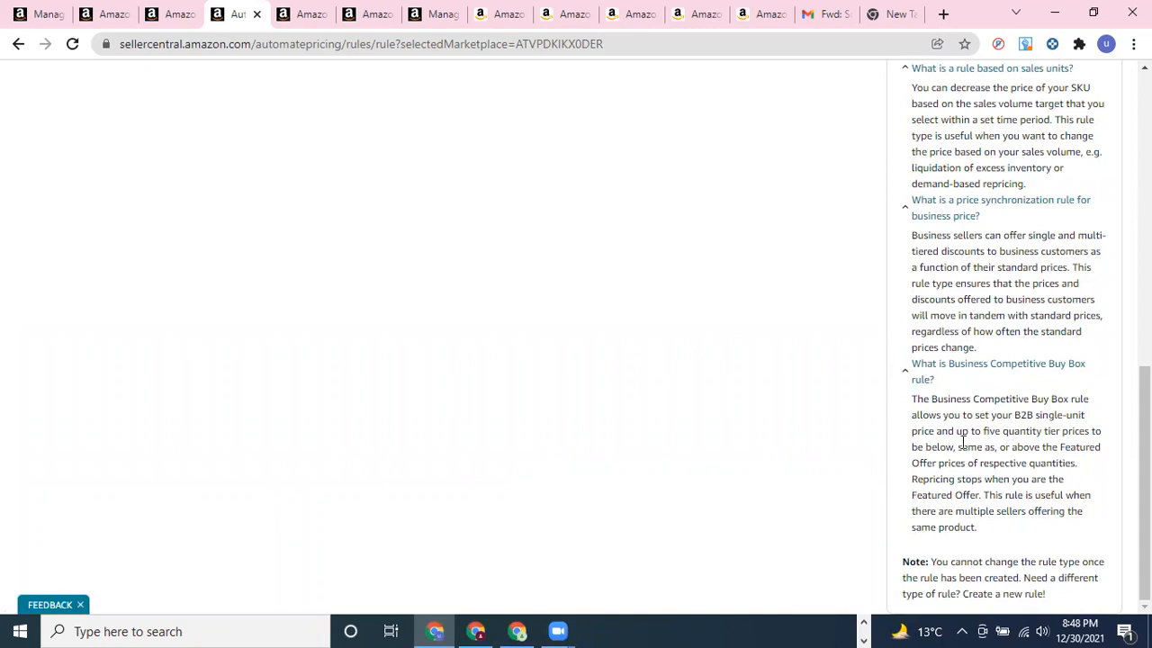
{"action": "scroll", "coordinate": [963, 441], "scroll_direction": "up", "scroll_amount": 5}
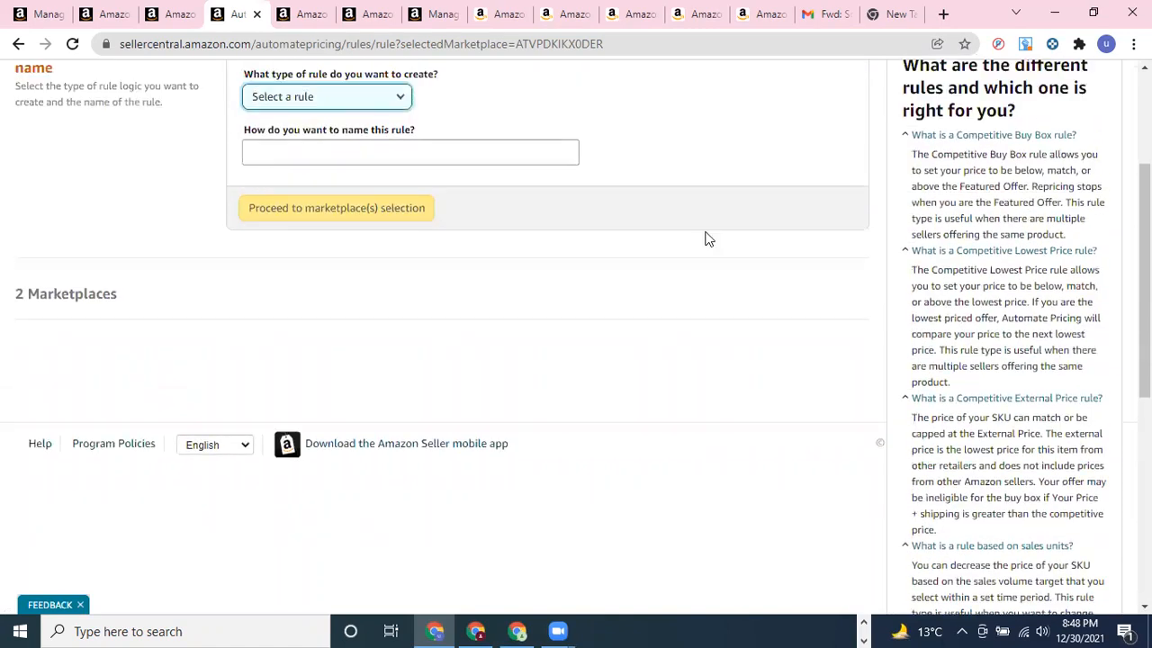
{"action": "scroll", "coordinate": [941, 190], "scroll_direction": "up", "scroll_amount": 3}
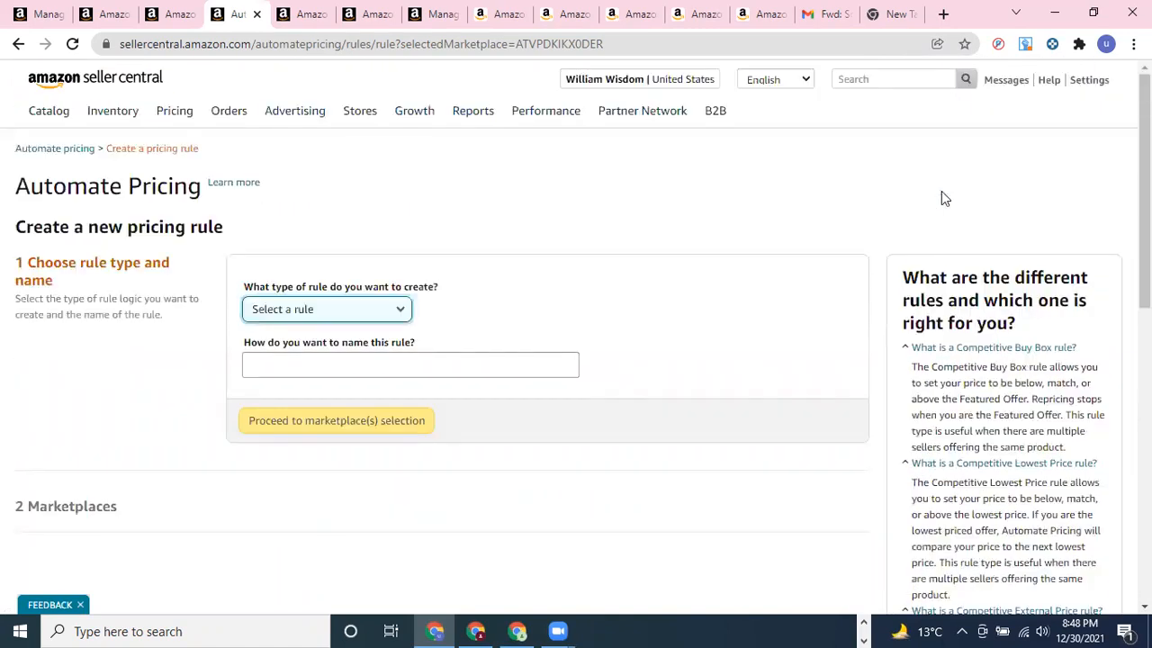
Choose the Competitive Buy Box rule type, name the rule CBB, and proceed to marketplace selection.
{"action": "left_click", "coordinate": [333, 311]}
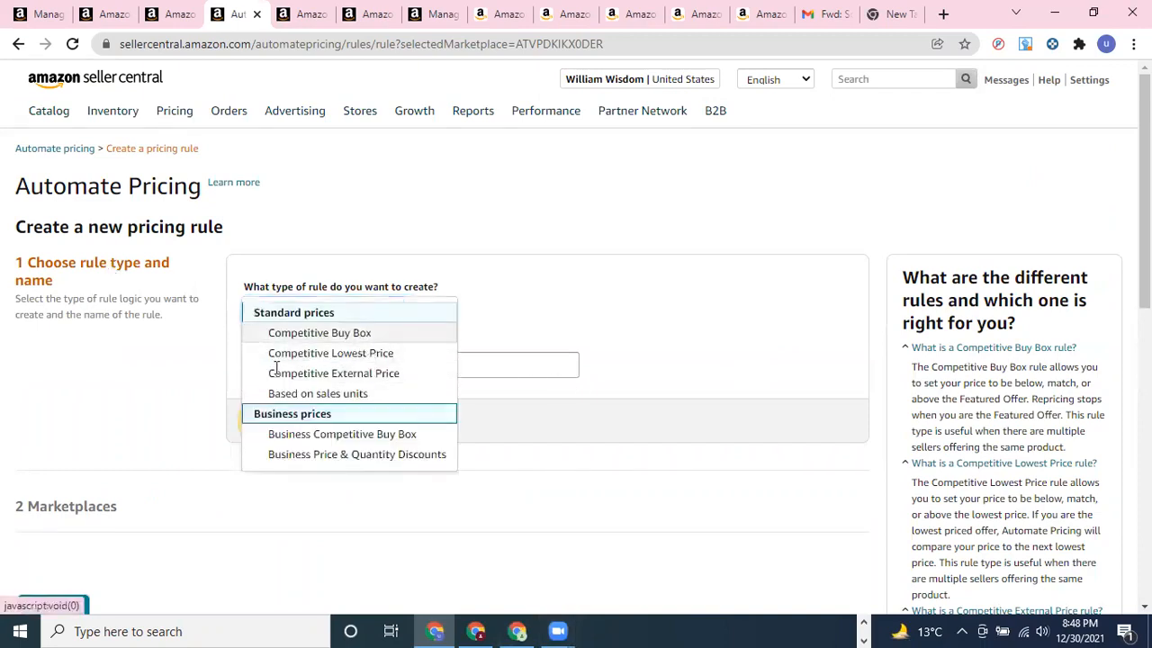
{"action": "left_click", "coordinate": [305, 334]}
{"action": "left_click", "coordinate": [276, 367]}
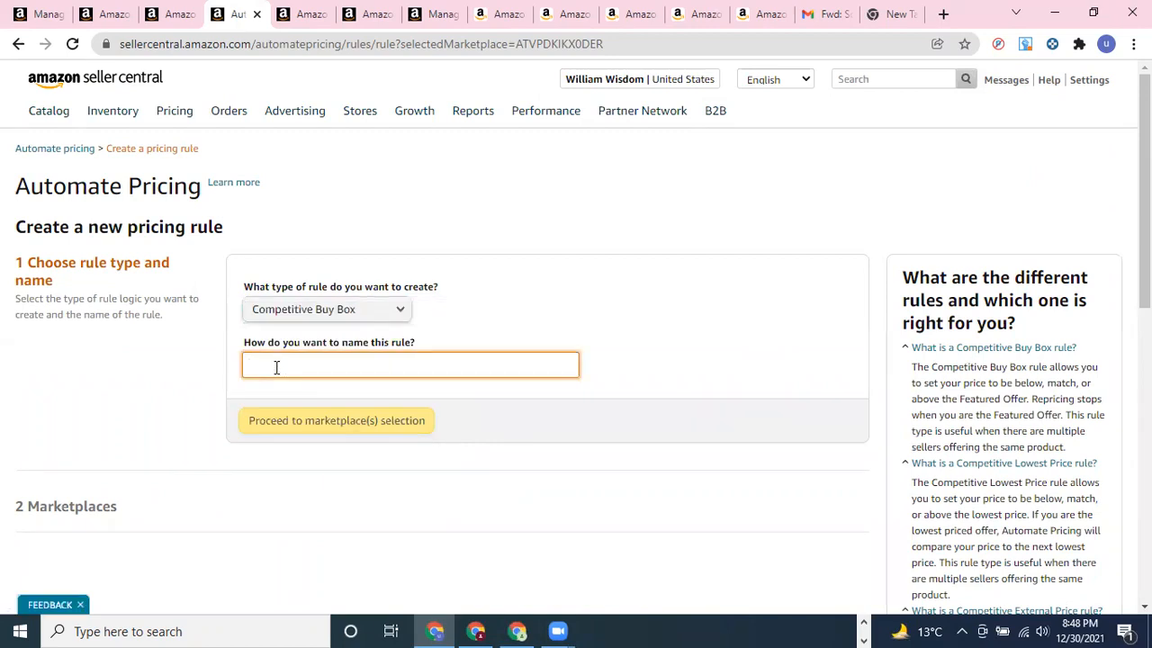
{"action": "type", "text": "CBB"}
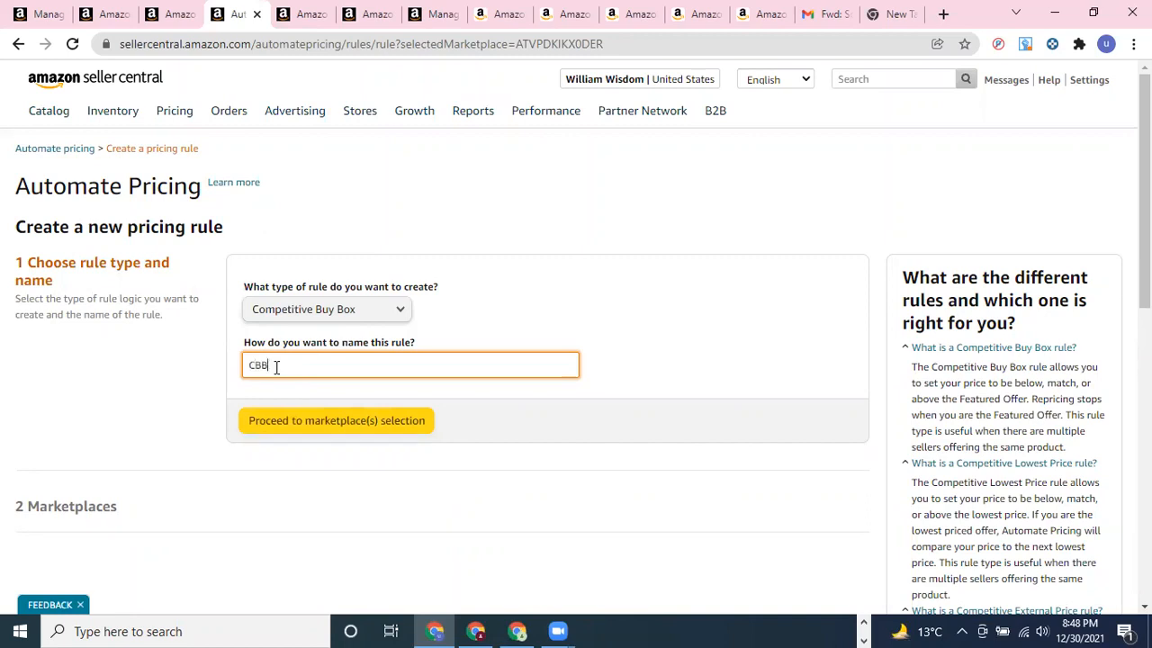
{"action": "left_click", "coordinate": [289, 424]}
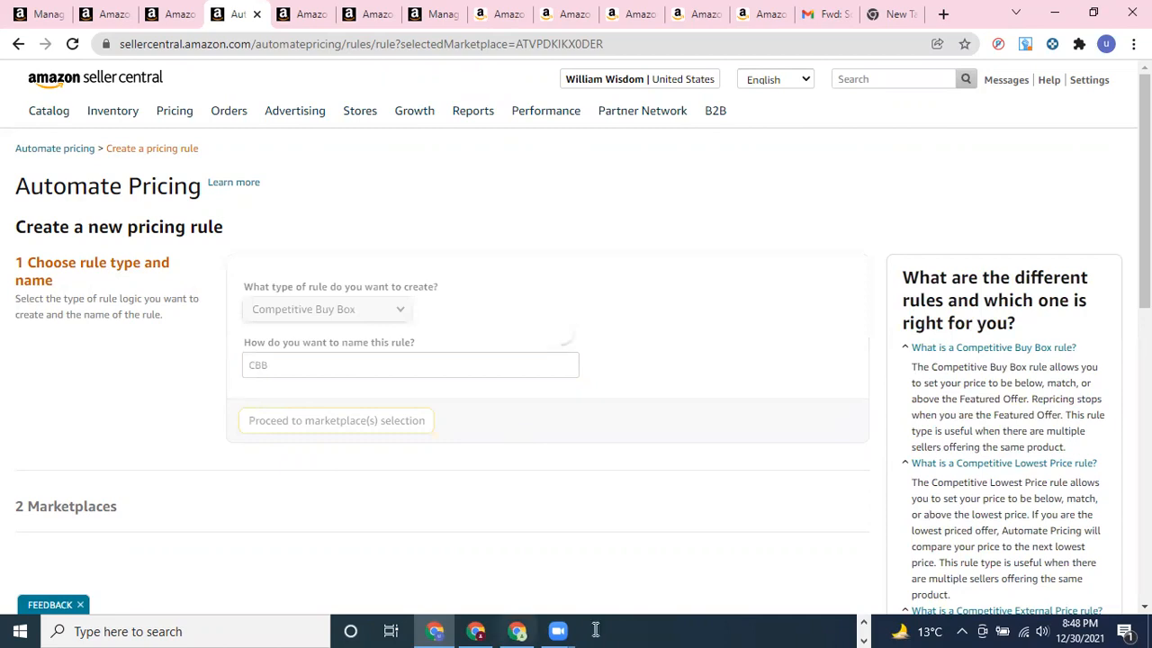
Select the Amazon.com marketplace for the rule, save it, and review the rule parameters.
{"action": "left_click", "coordinate": [247, 413]}
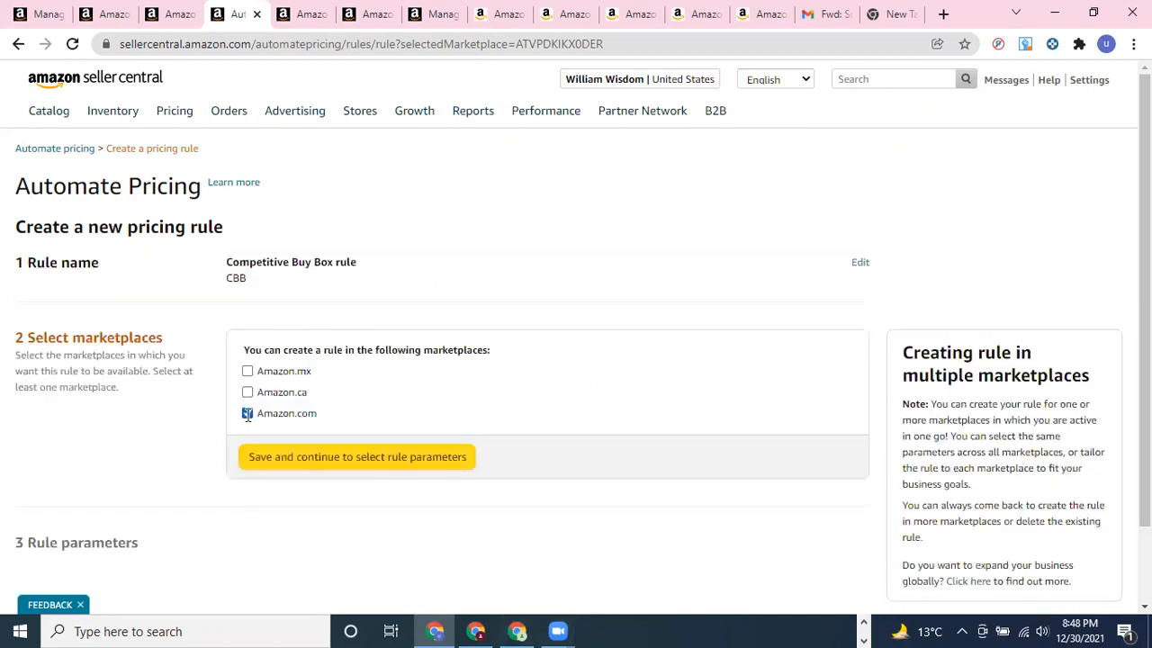
{"action": "left_click", "coordinate": [306, 464]}
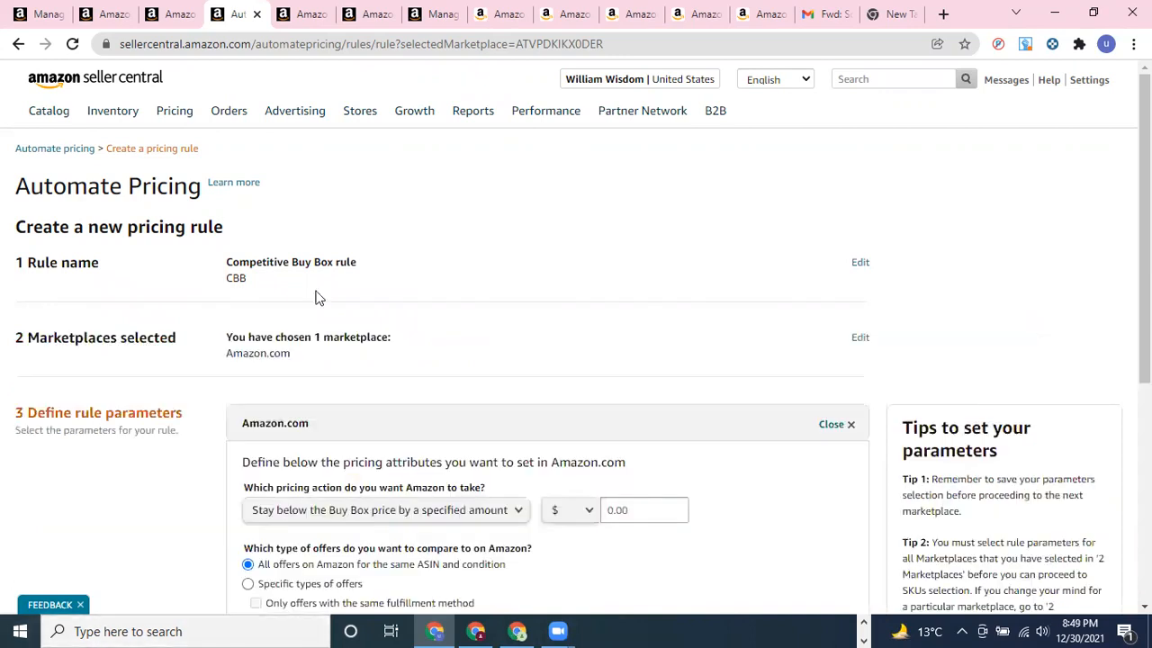
{"action": "scroll", "coordinate": [297, 293], "scroll_direction": "down", "scroll_amount": 1}
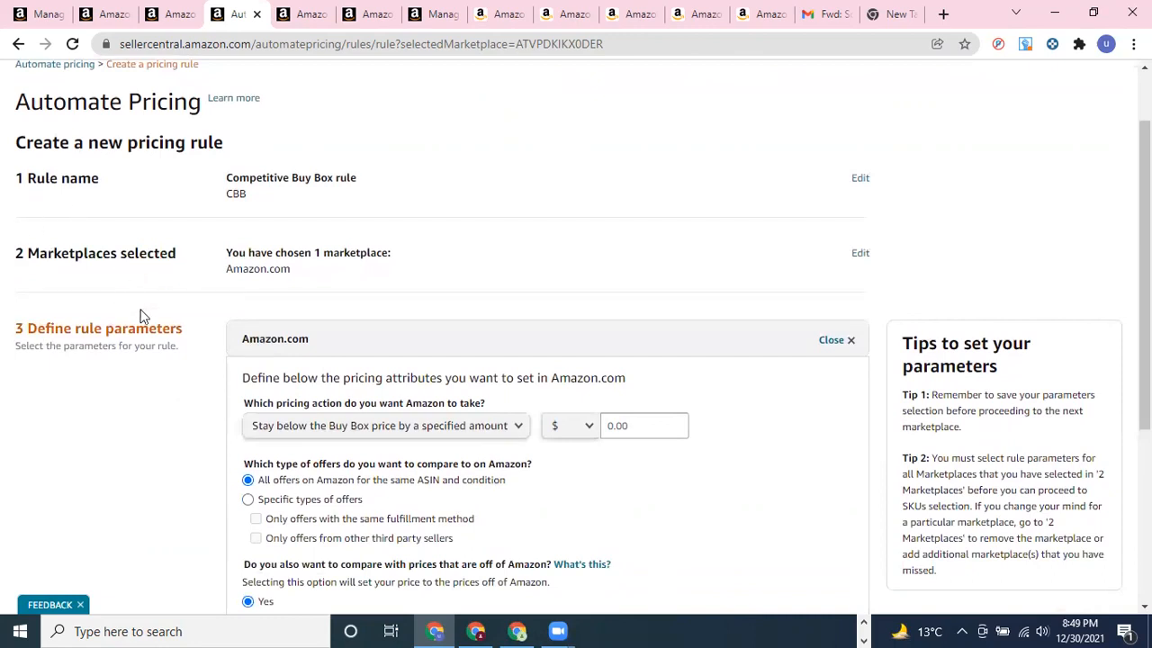
{"action": "scroll", "coordinate": [135, 315], "scroll_direction": "down", "scroll_amount": 3}
{"action": "scroll", "coordinate": [115, 232], "scroll_direction": "up", "scroll_amount": 1}
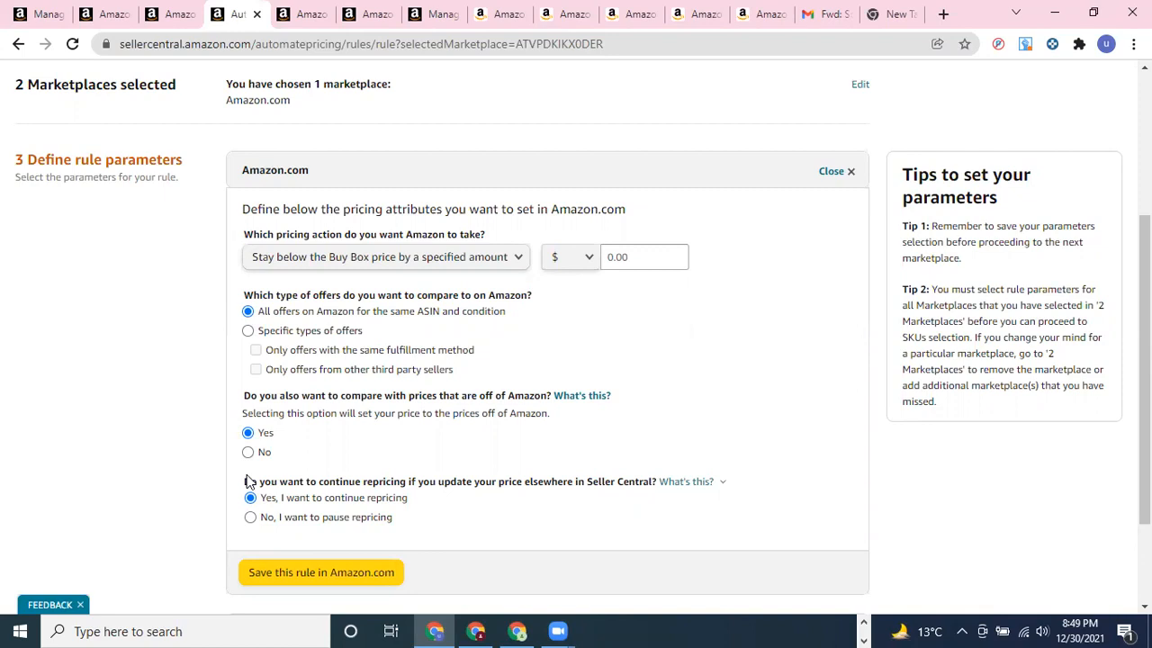
{"action": "left_click", "coordinate": [30, 11]}
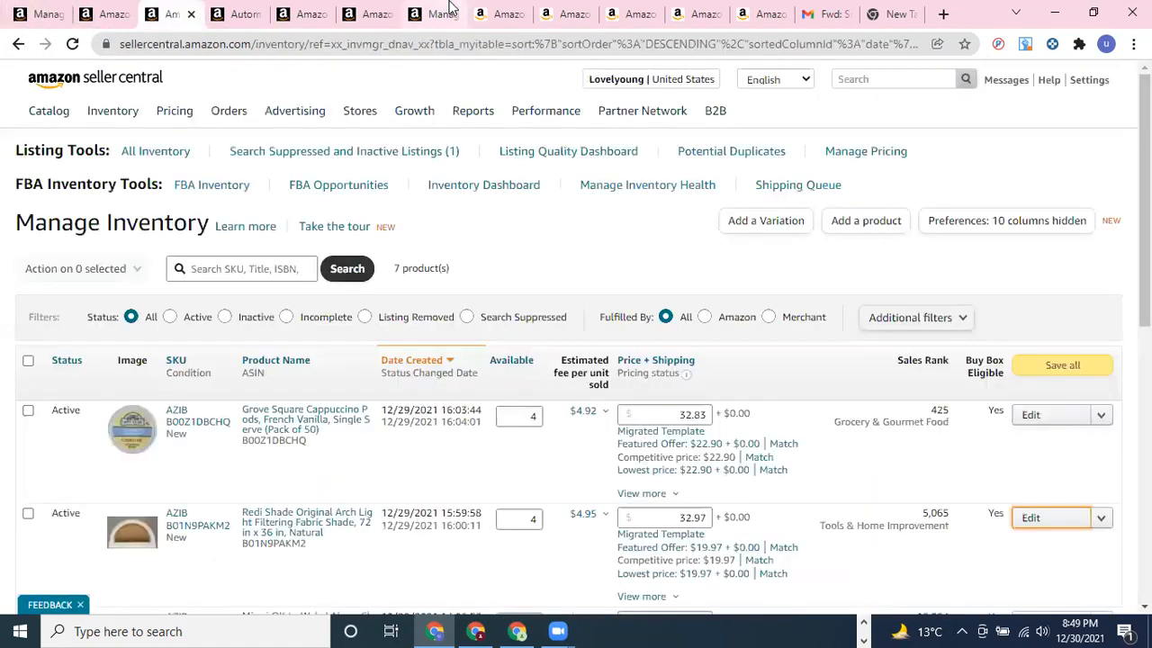
{"action": "left_click", "coordinate": [436, 14]}
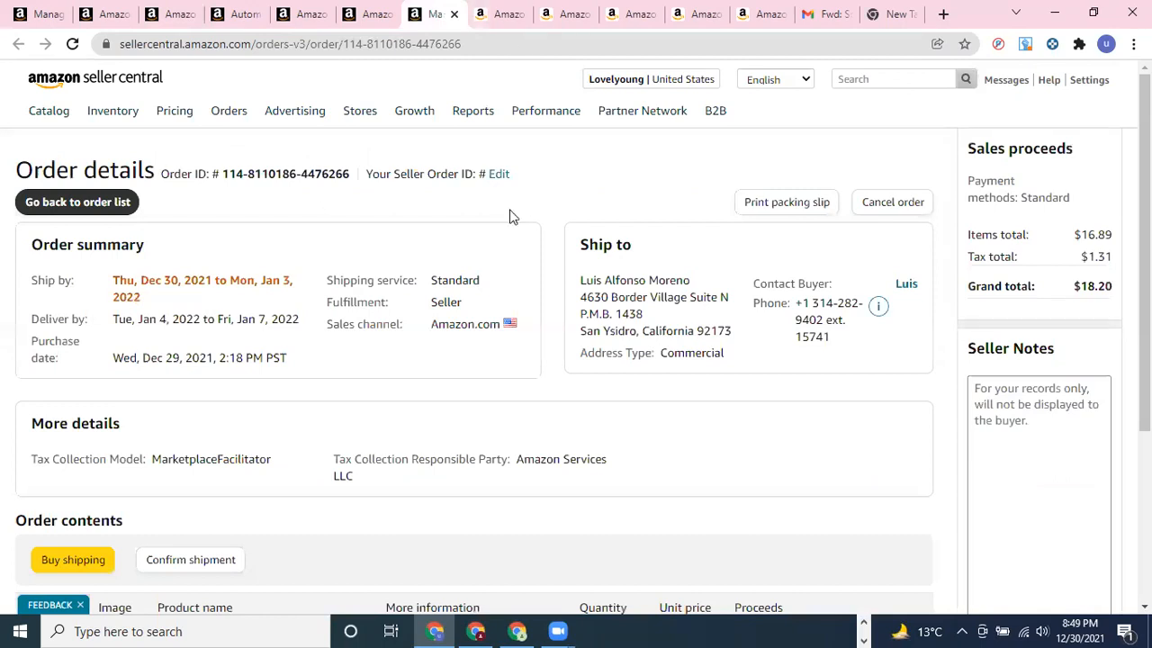
{"action": "left_click", "coordinate": [238, 13]}
{"action": "scroll", "coordinate": [266, 135], "scroll_direction": "up", "scroll_amount": 2}
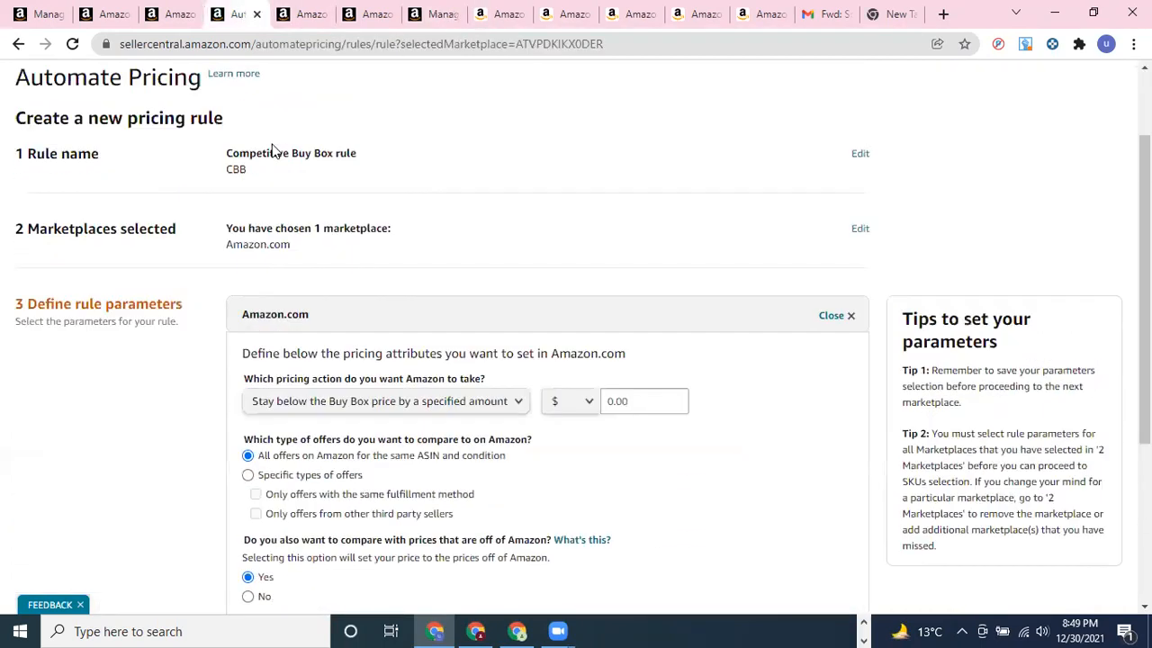
{"action": "scroll", "coordinate": [274, 151], "scroll_direction": "up", "scroll_amount": 2}
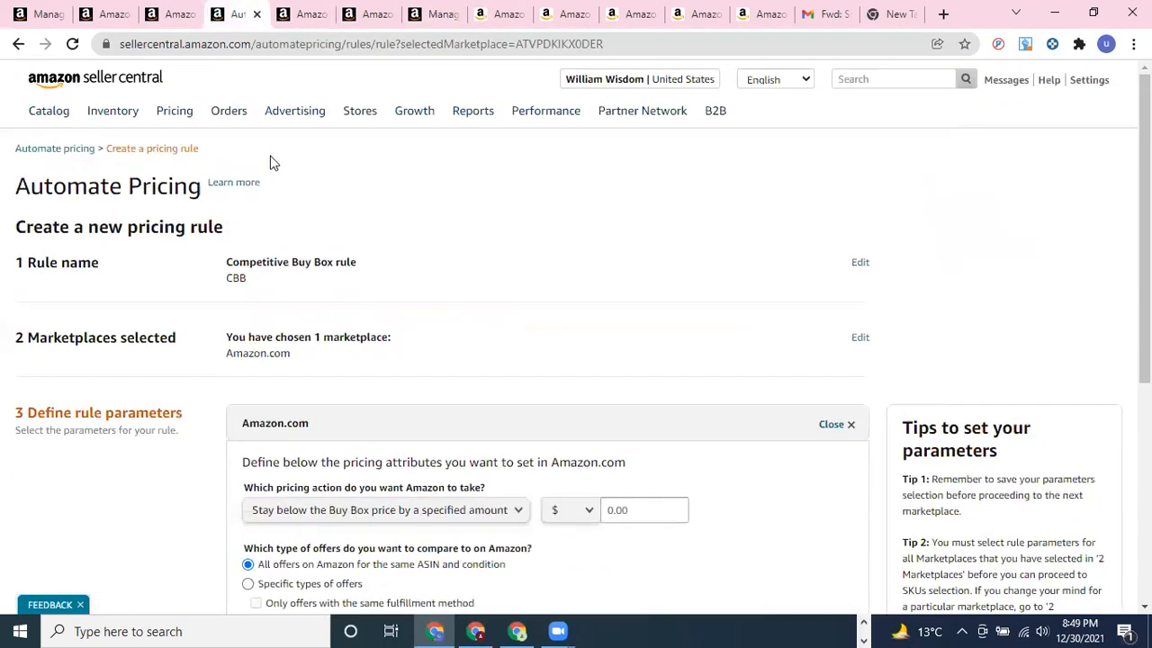
Open the Seller Central homepage in a separate tab and bring up the Manage Inventory product list there.
{"action": "middle_click", "coordinate": [144, 83]}
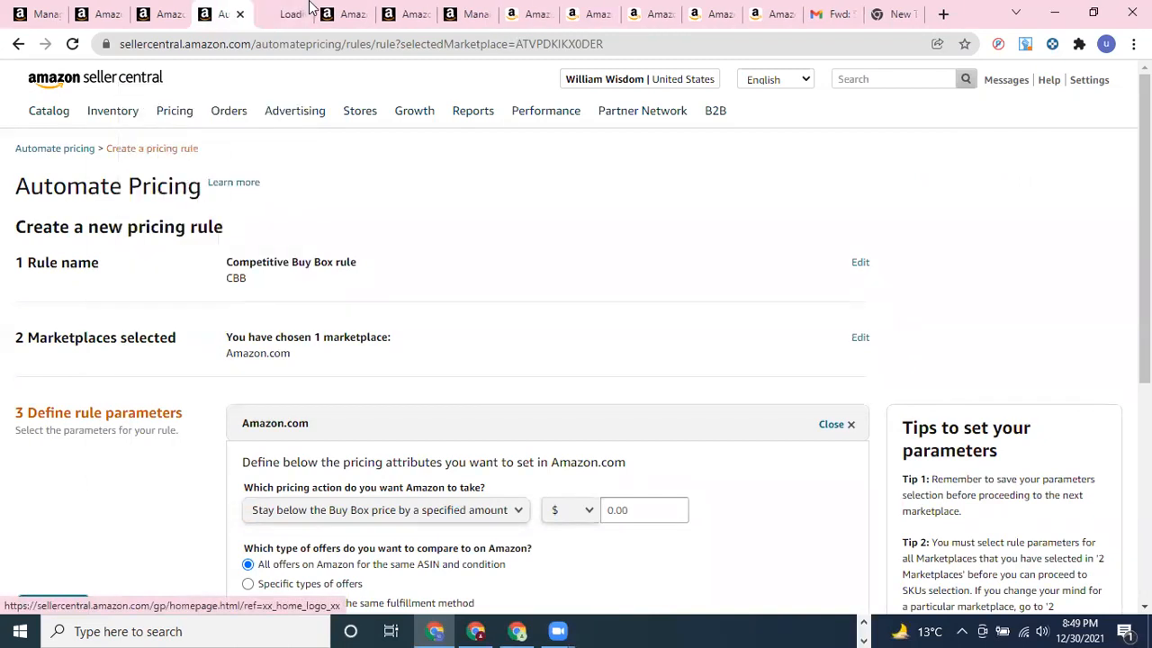
{"action": "left_click", "coordinate": [282, 13]}
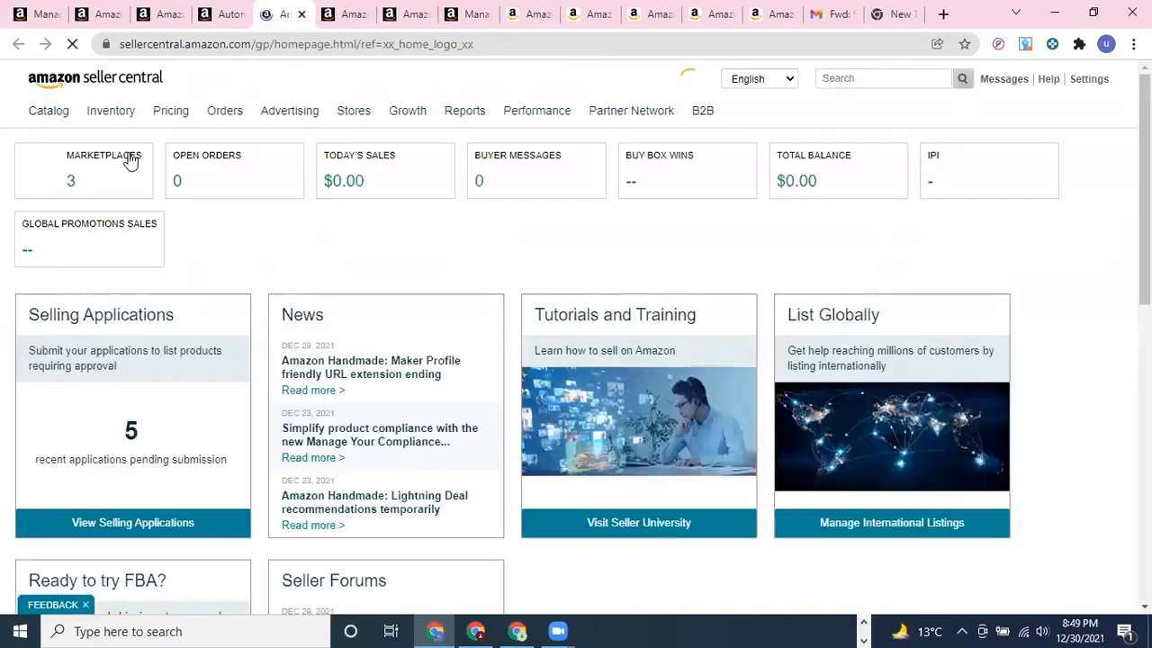
{"action": "mouse_move", "coordinate": [151, 133]}
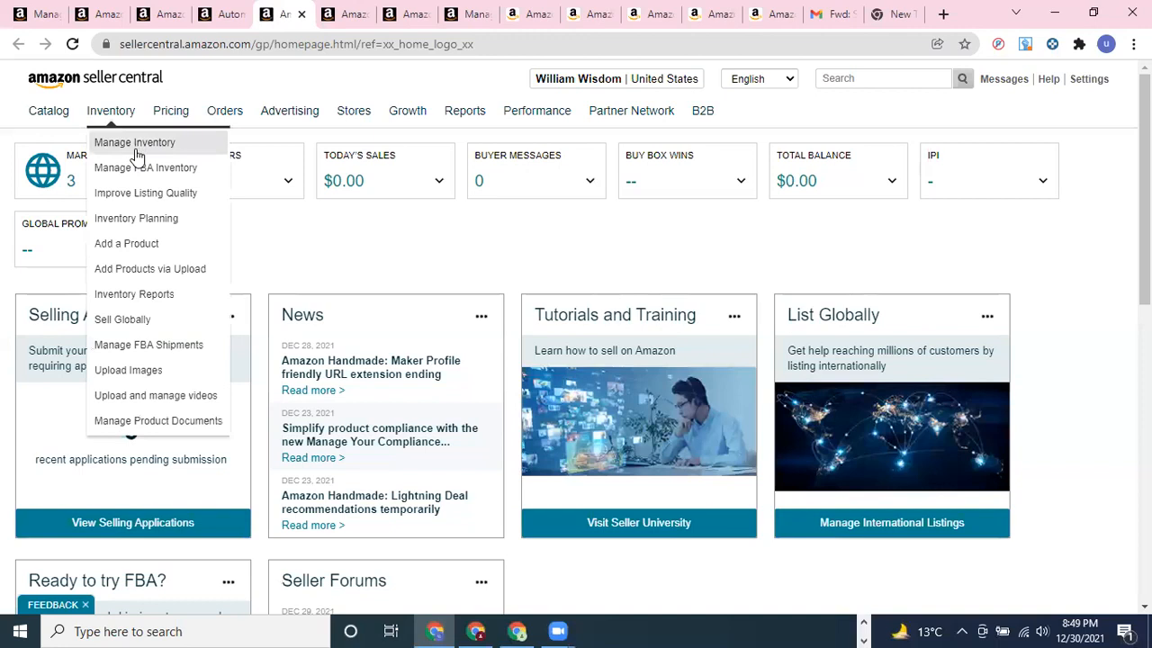
{"action": "left_click", "coordinate": [139, 167]}
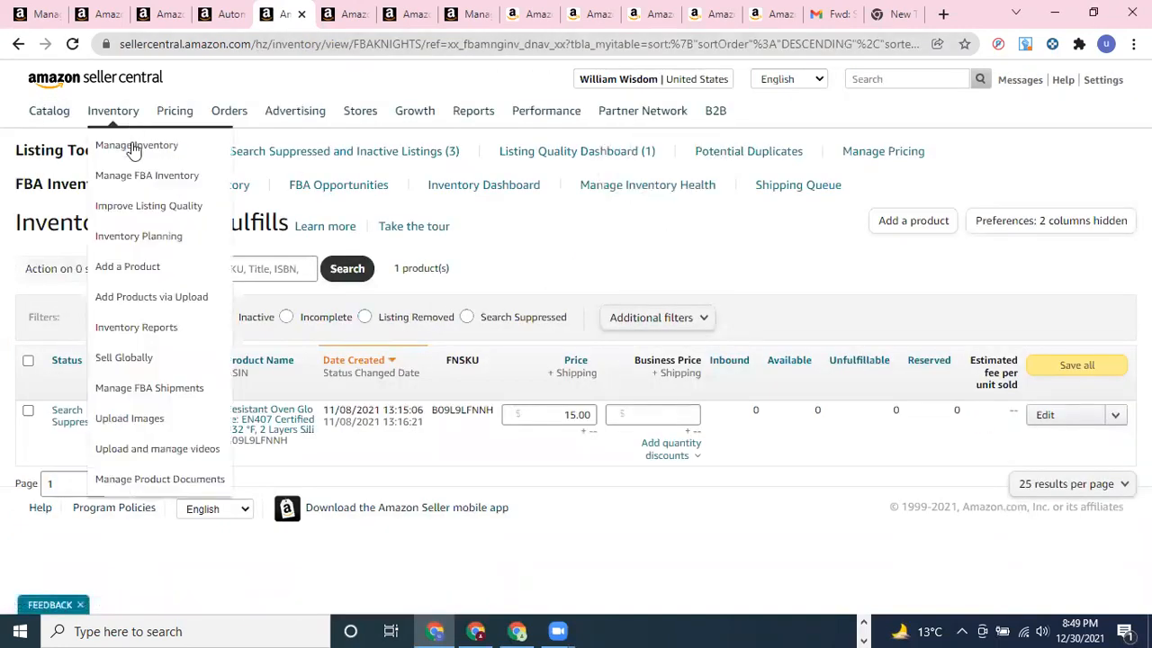
{"action": "left_click", "coordinate": [133, 146]}
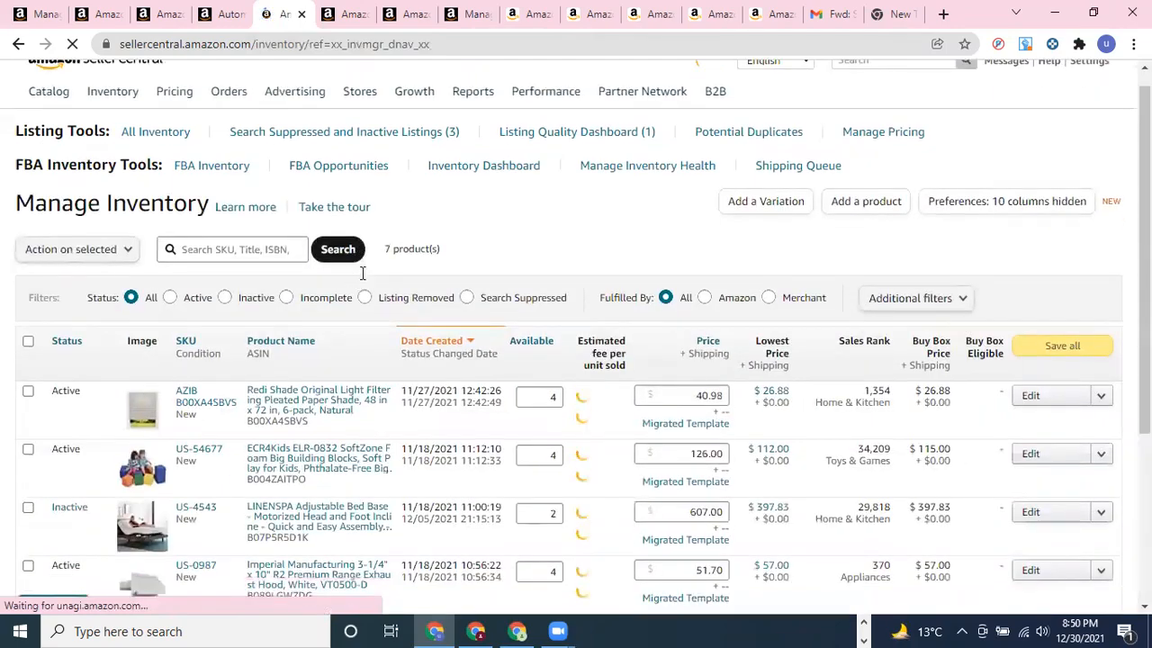
{"action": "scroll", "coordinate": [363, 272], "scroll_direction": "down", "scroll_amount": 2}
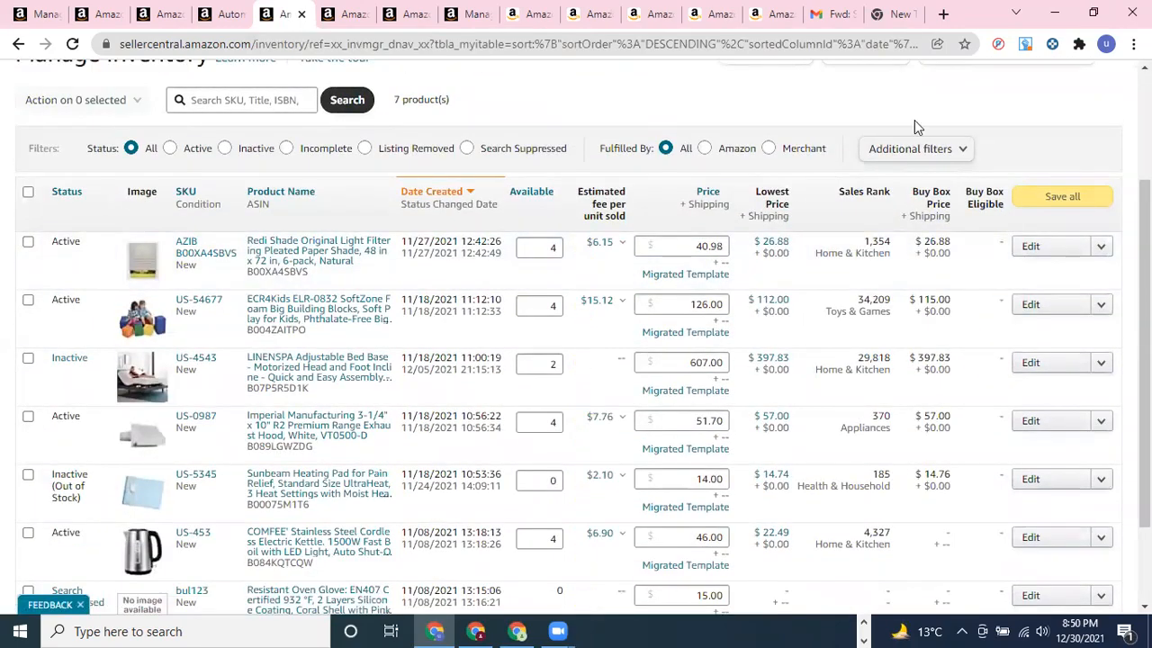
Add the Business Price, Your Minimum Price and Your Maximum Price columns to the inventory column preferences and return to the product list.
{"action": "left_click", "coordinate": [911, 146]}
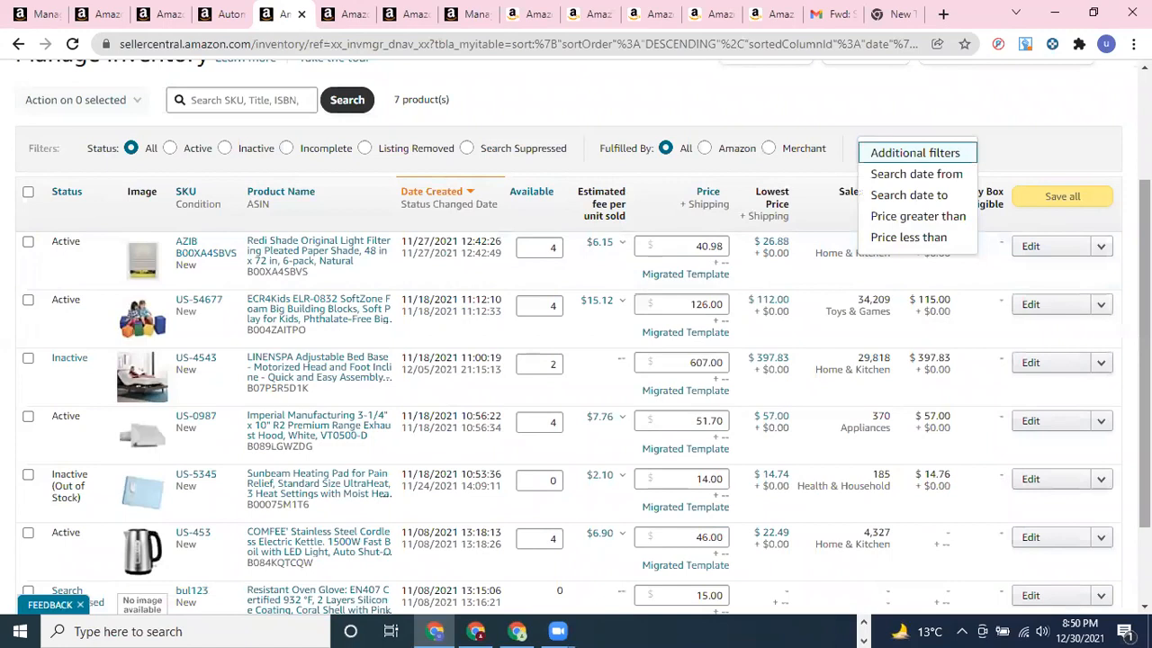
{"action": "left_click", "coordinate": [1030, 139]}
{"action": "scroll", "coordinate": [1030, 139], "scroll_direction": "up", "scroll_amount": 1}
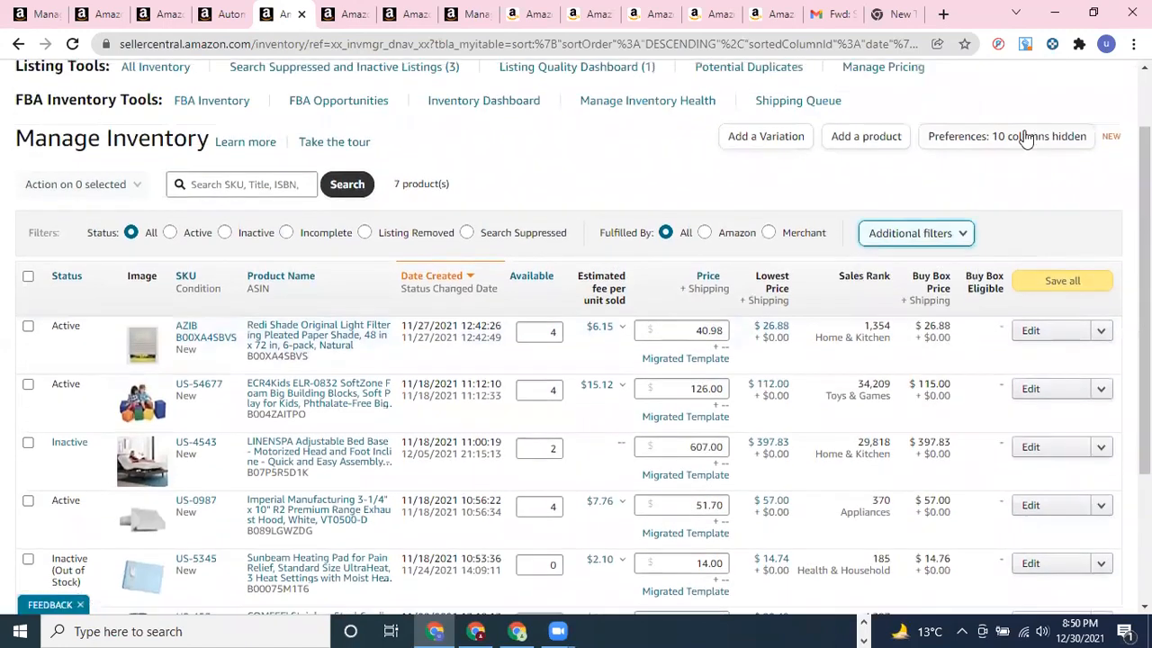
{"action": "left_click", "coordinate": [1026, 136]}
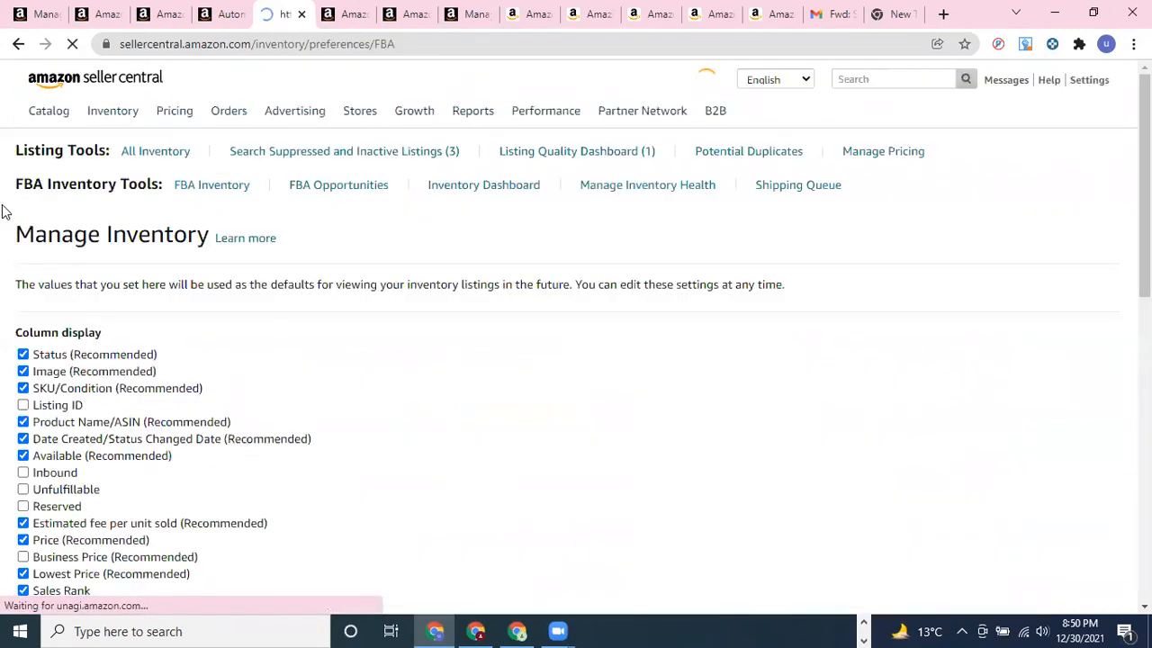
{"action": "scroll", "coordinate": [27, 413], "scroll_direction": "down", "scroll_amount": 3}
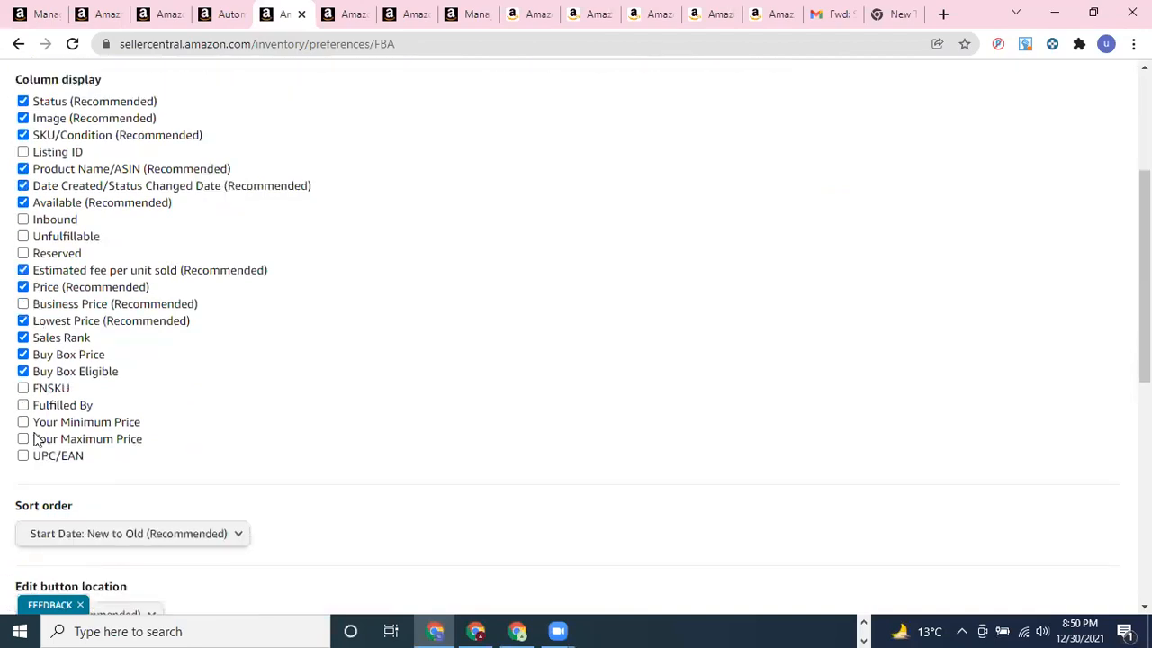
{"action": "left_click", "coordinate": [24, 304]}
{"action": "left_click", "coordinate": [23, 421]}
{"action": "left_click", "coordinate": [23, 439]}
{"action": "scroll", "coordinate": [357, 340], "scroll_direction": "down", "scroll_amount": 6}
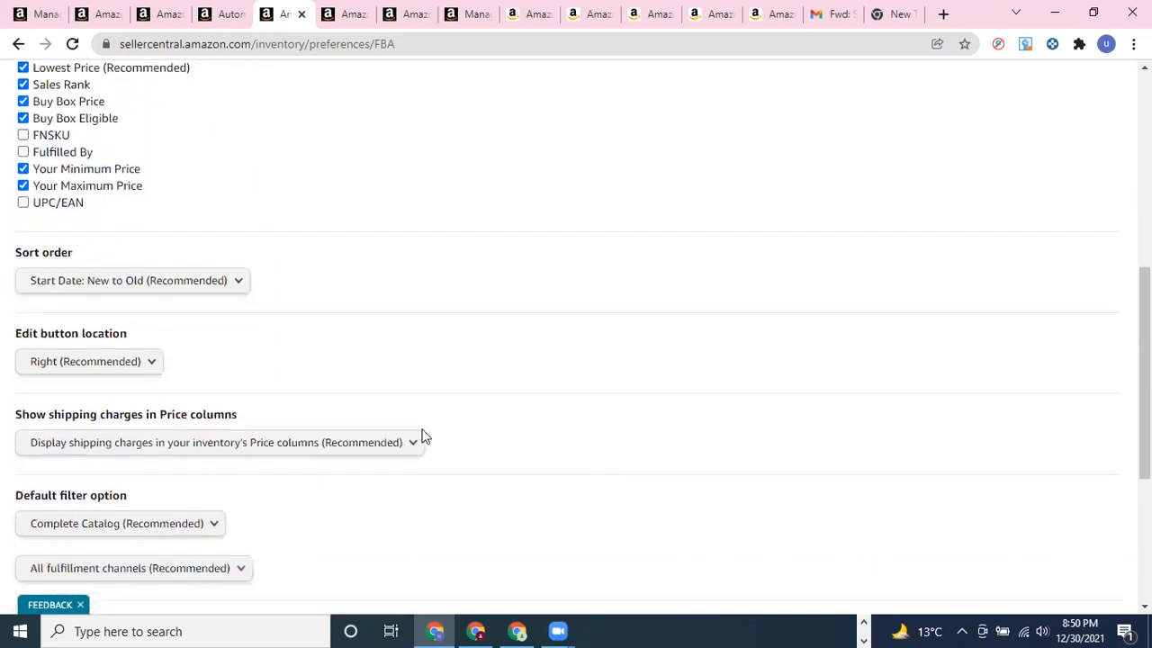
{"action": "left_click", "coordinate": [102, 509]}
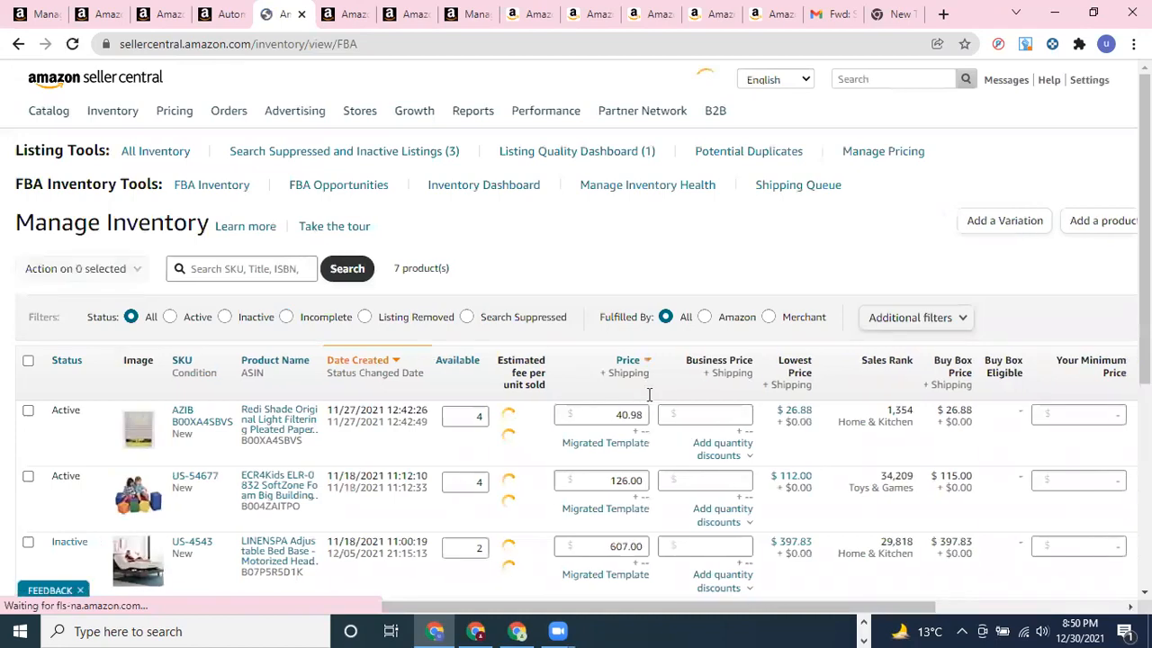
Examine the inventory's price columns and compare the Redi Shade pleated shade's own price with its Buy Box price.
{"action": "scroll", "coordinate": [648, 396], "scroll_direction": "down", "scroll_amount": 3}
{"action": "scroll", "coordinate": [410, 351], "scroll_direction": "down", "scroll_amount": 1}
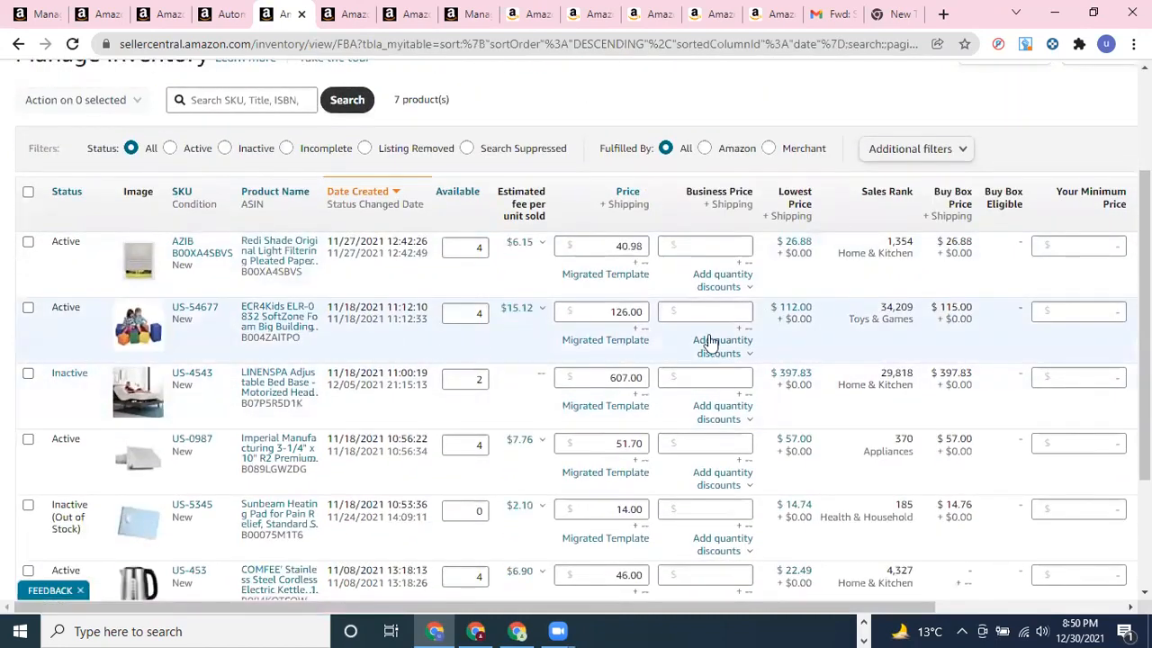
{"action": "scroll", "coordinate": [692, 412], "scroll_direction": "down", "scroll_amount": 2}
{"action": "scroll", "coordinate": [710, 412], "scroll_direction": "up", "scroll_amount": 5}
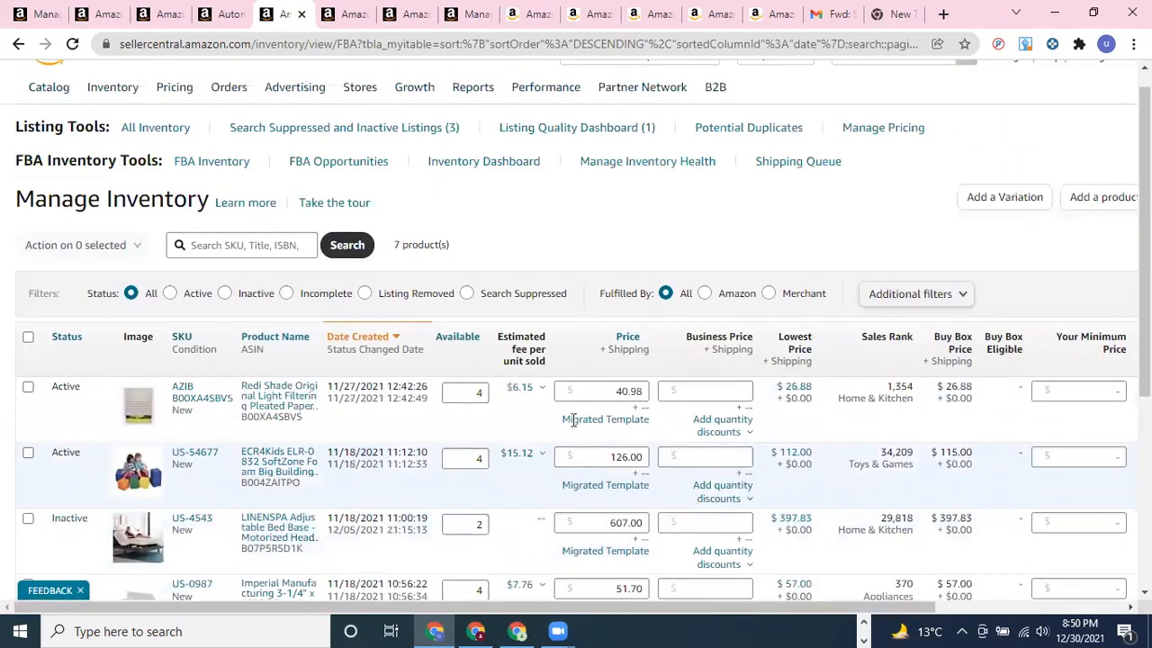
{"action": "scroll", "coordinate": [684, 313], "scroll_direction": "down", "scroll_amount": 2}
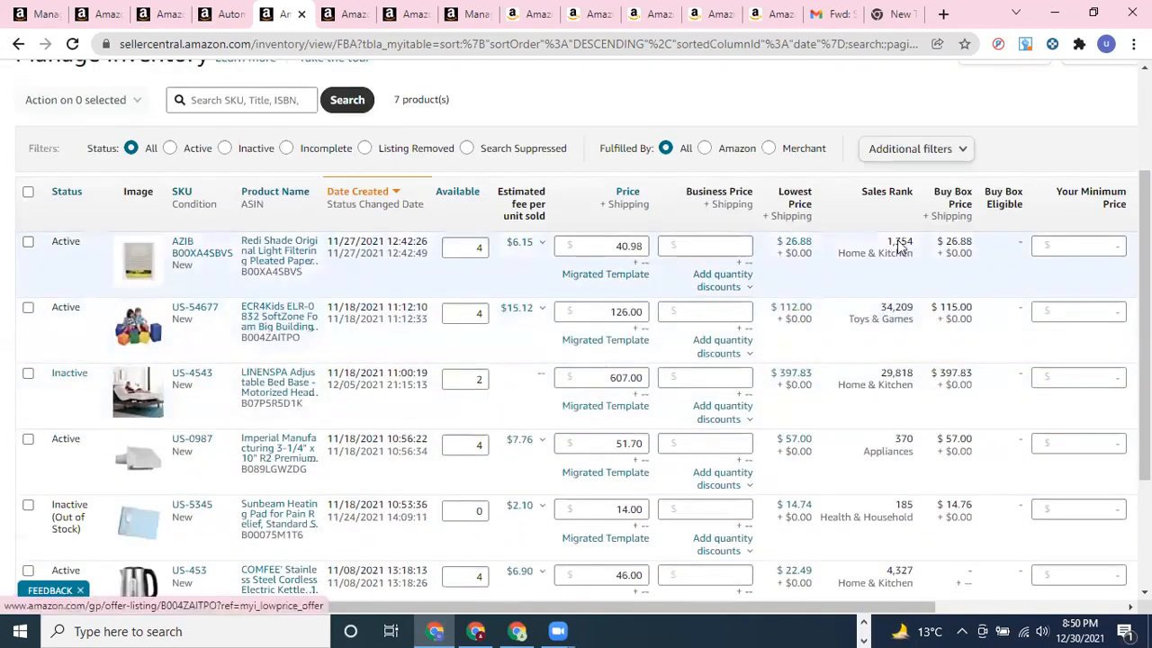
{"action": "triple_click", "coordinate": [960, 243]}
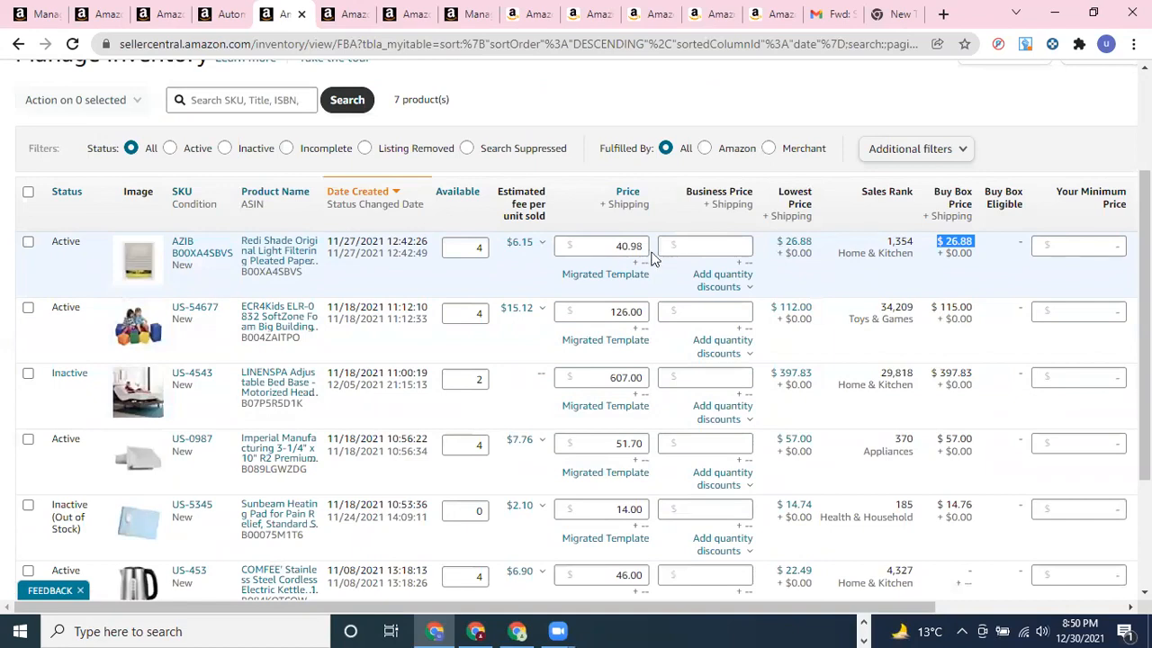
{"action": "left_click", "coordinate": [732, 250]}
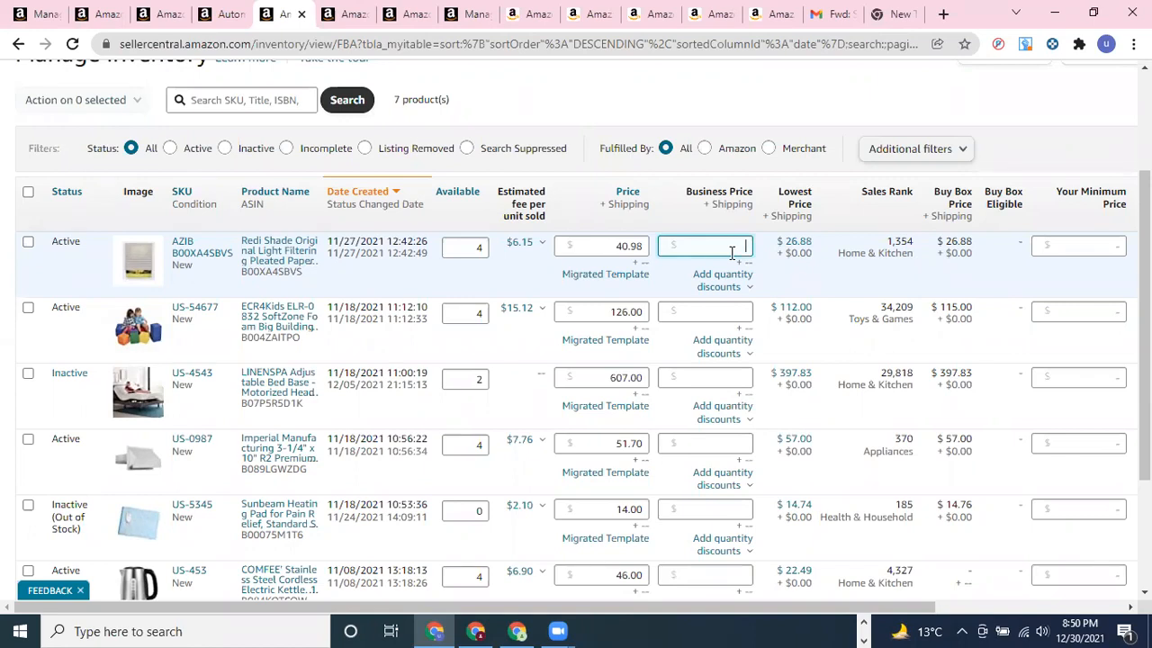
{"action": "double_click", "coordinate": [613, 245]}
{"action": "left_click", "coordinate": [613, 244]}
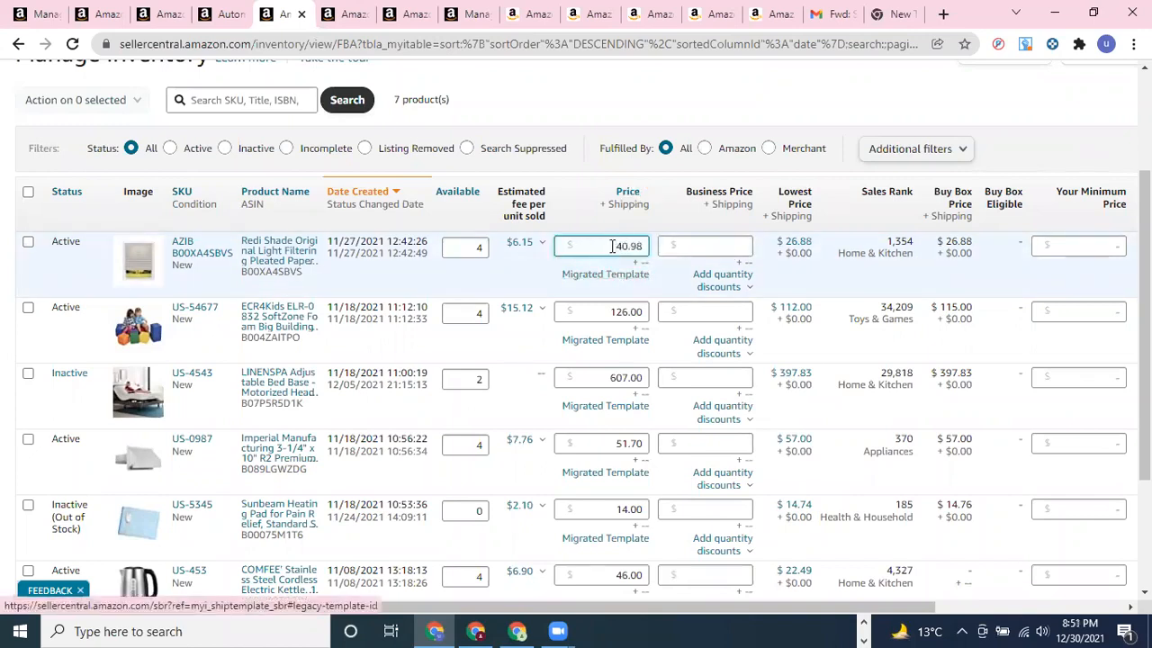
{"action": "double_click", "coordinate": [640, 252]}
{"action": "left_click", "coordinate": [640, 252]}
{"action": "left_click_drag", "start_coordinate": [614, 246], "coordinate": [653, 249]}
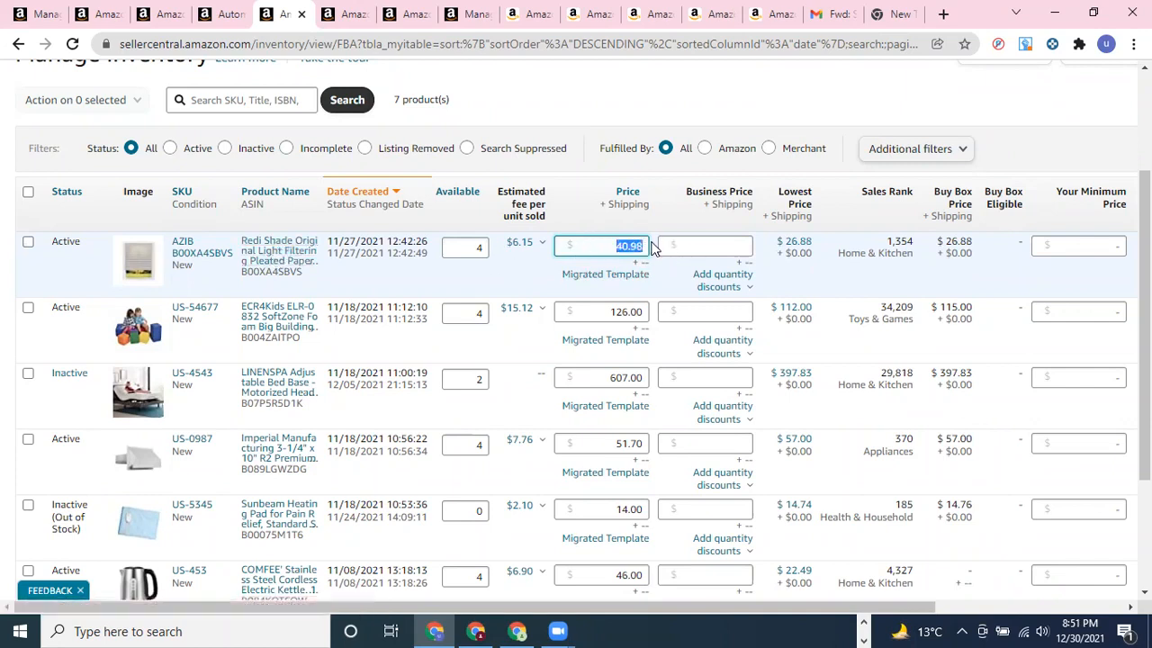
{"action": "left_click", "coordinate": [598, 250]}
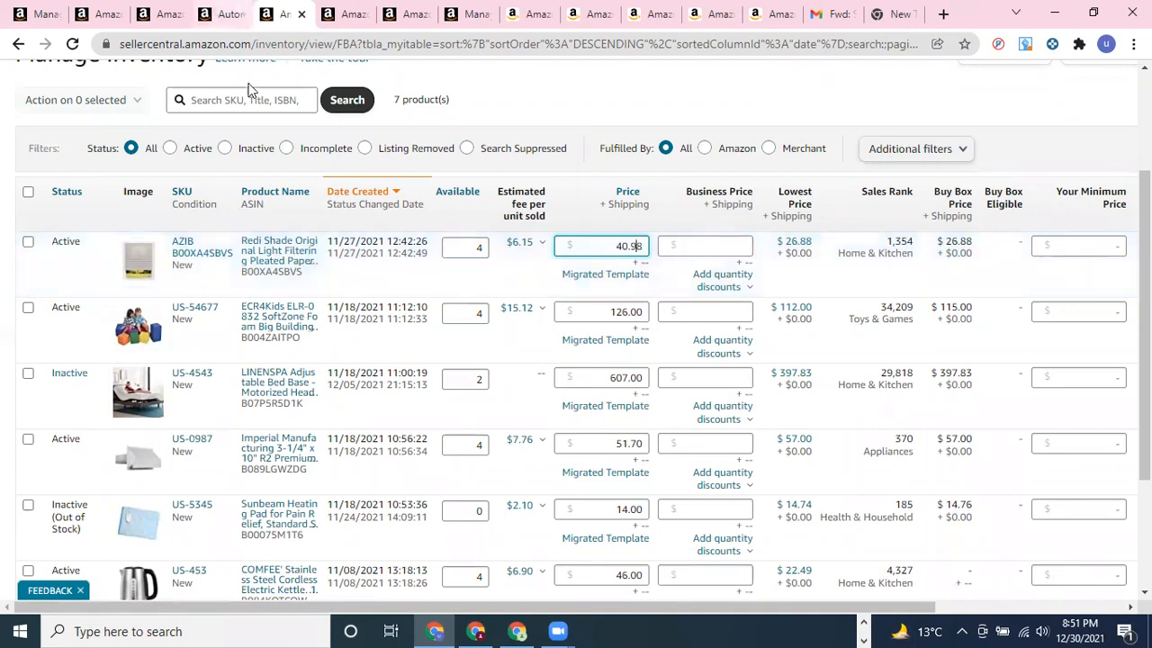
Check the pricing action and offer comparison parameters of the CBB rule, and return to the inventory list.
{"action": "left_click", "coordinate": [216, 13]}
{"action": "scroll", "coordinate": [344, 342], "scroll_direction": "down", "scroll_amount": 4}
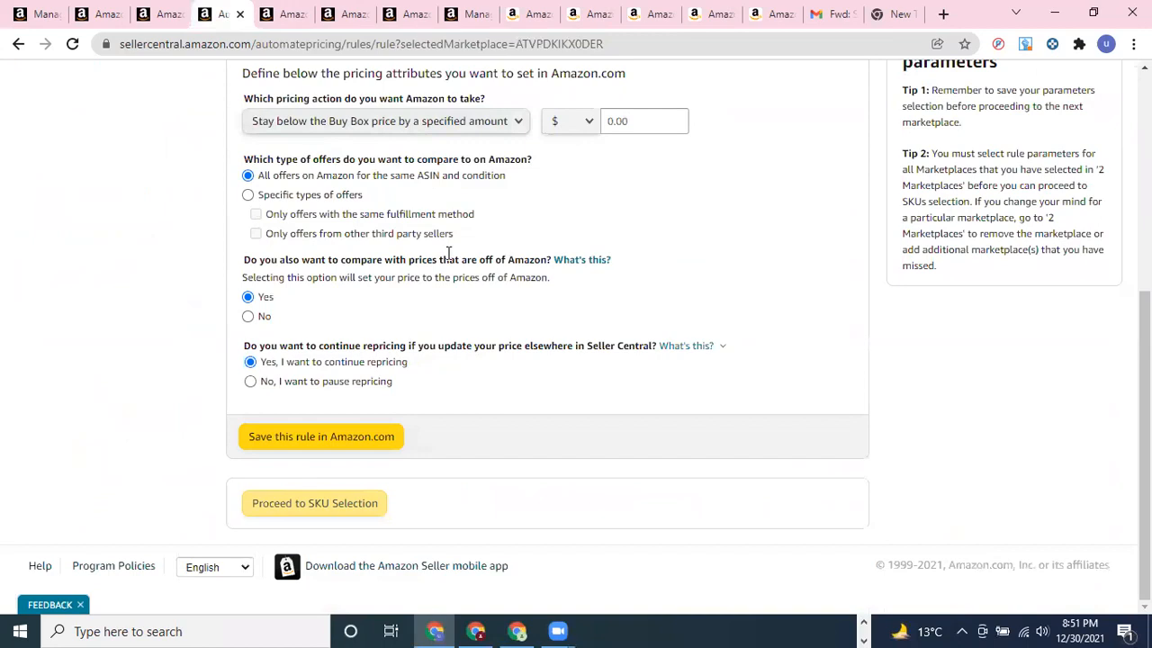
{"action": "left_click", "coordinate": [279, 15]}
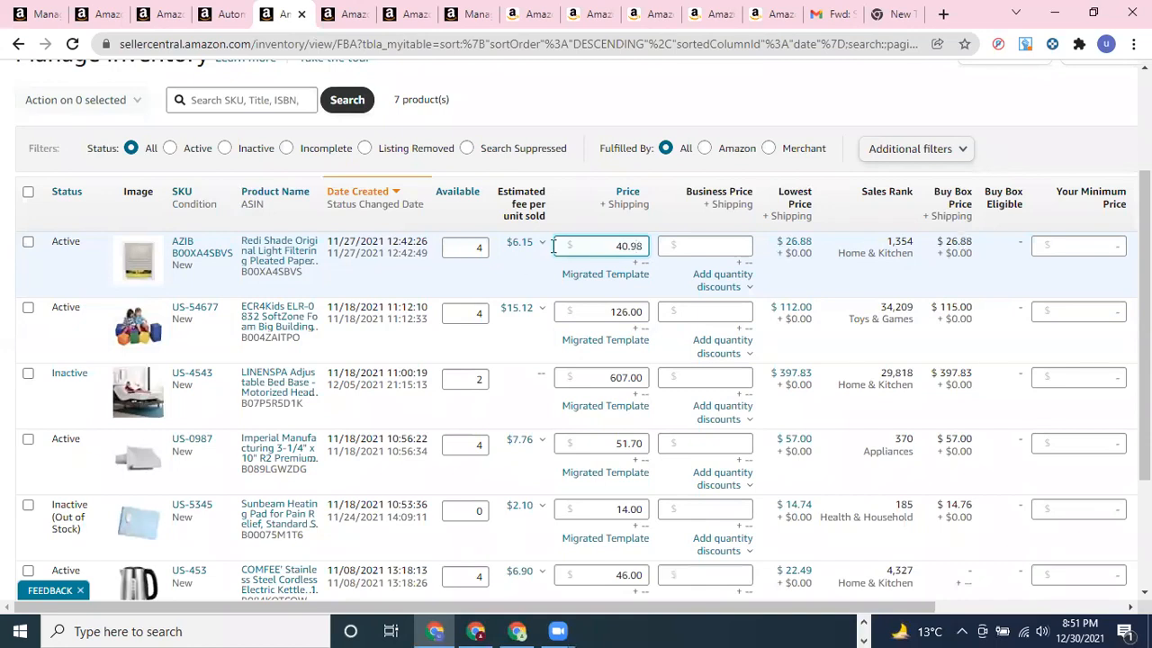
Set the price of the Redi Shade pleated shade listing to $27.87.
{"action": "left_click_drag", "start_coordinate": [619, 246], "coordinate": [647, 245]}
{"action": "left_click", "coordinate": [635, 246]}
{"action": "key", "text": "ctrl+a"}
{"action": "key", "text": "BackSpace"}
{"action": "type", "text": "27.87"}
{"action": "left_click", "coordinate": [845, 277]}
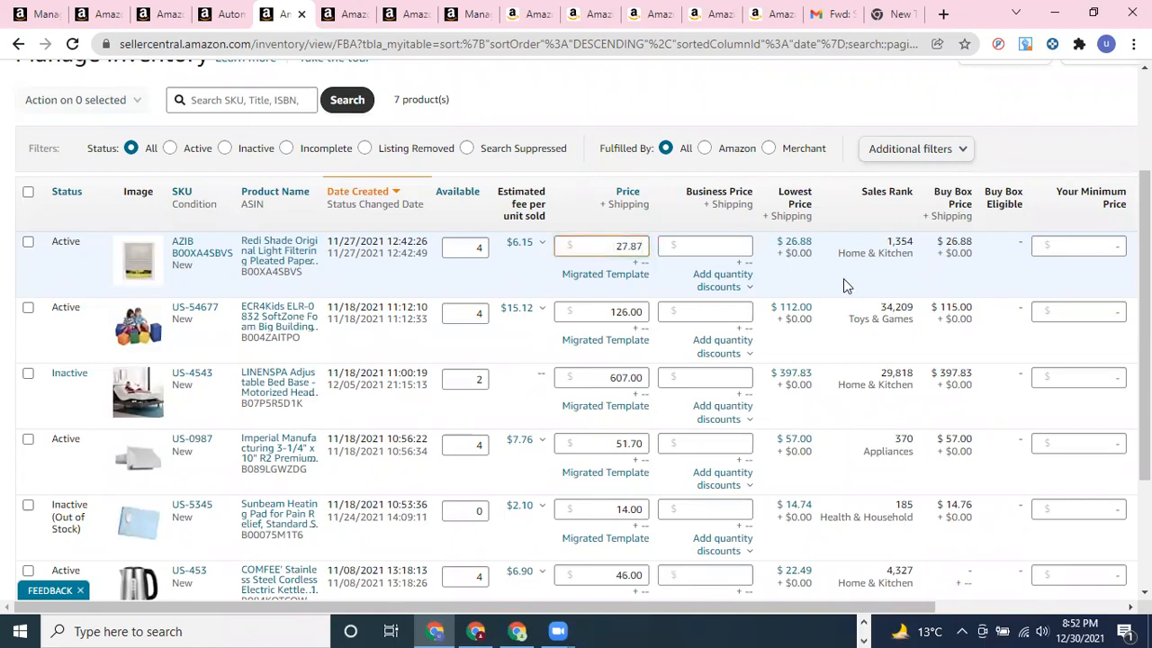
Lower the Redi Shade pleated shade listing's price to $26.85, just under its Buy Box price.
{"action": "left_click", "coordinate": [627, 246]}
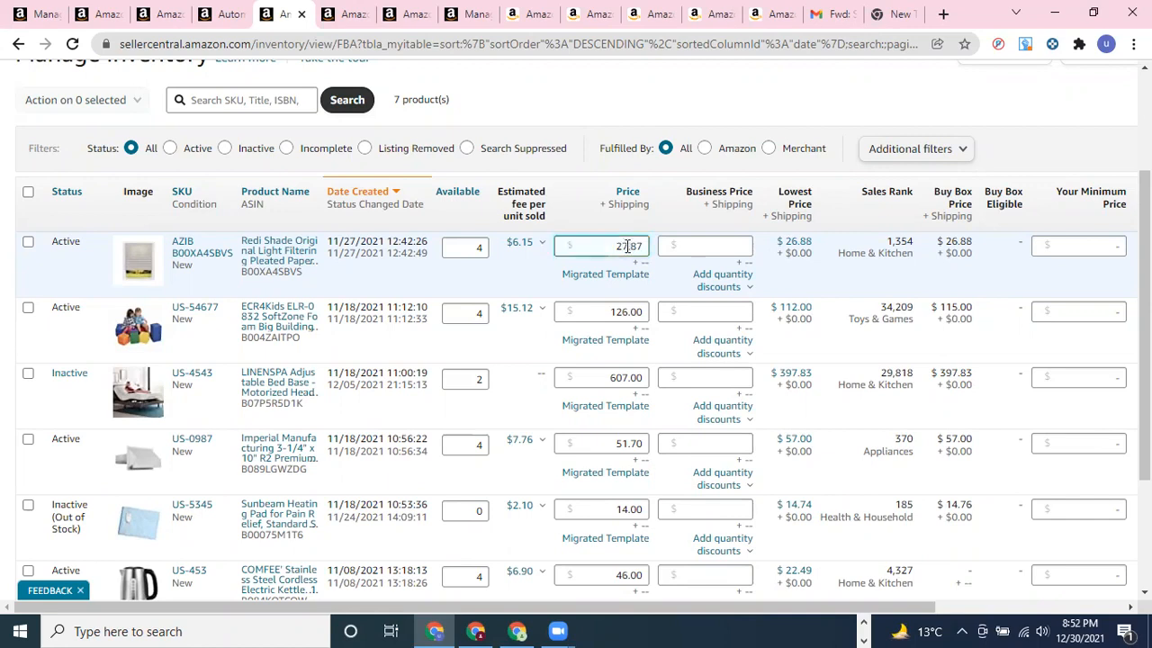
{"action": "key", "text": "BackSpace"}
{"action": "type", "text": "6"}
{"action": "left_click", "coordinate": [545, 284]}
{"action": "double_click", "coordinate": [640, 247]}
{"action": "left_click", "coordinate": [628, 246]}
{"action": "key", "text": "BackSpace"}
{"action": "type", "text": "5"}
Back out of the CBB rule's parameters, restart the customized pricing rule, and display the selectable rule types.
{"action": "left_click", "coordinate": [205, 11]}
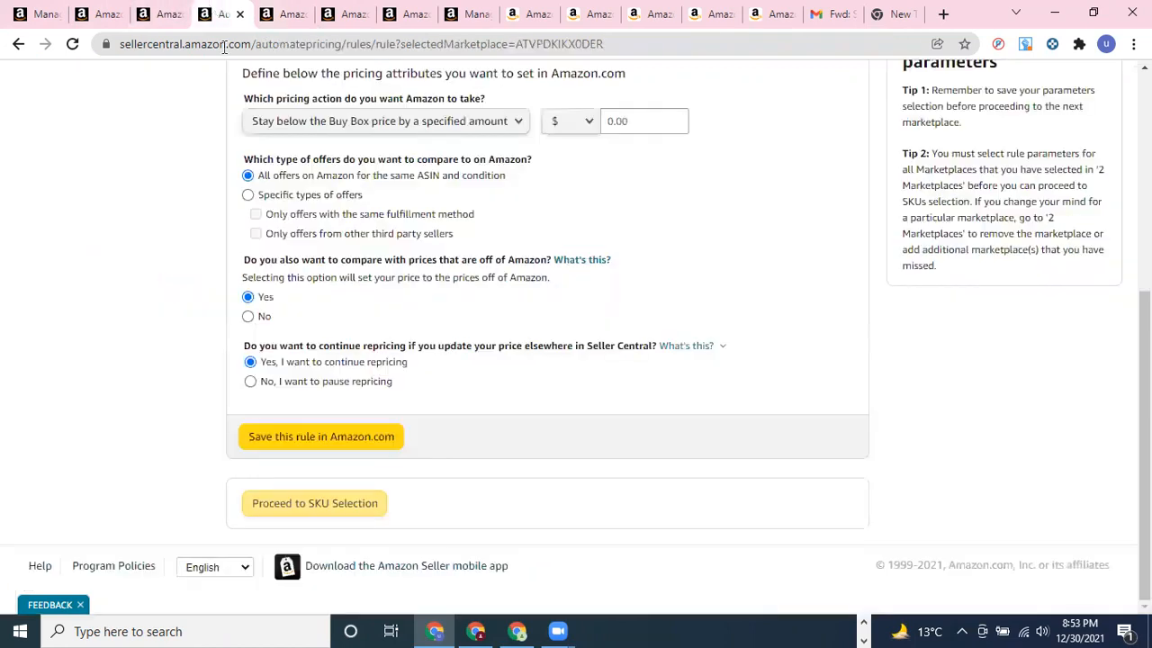
{"action": "scroll", "coordinate": [305, 183], "scroll_direction": "up", "scroll_amount": 2}
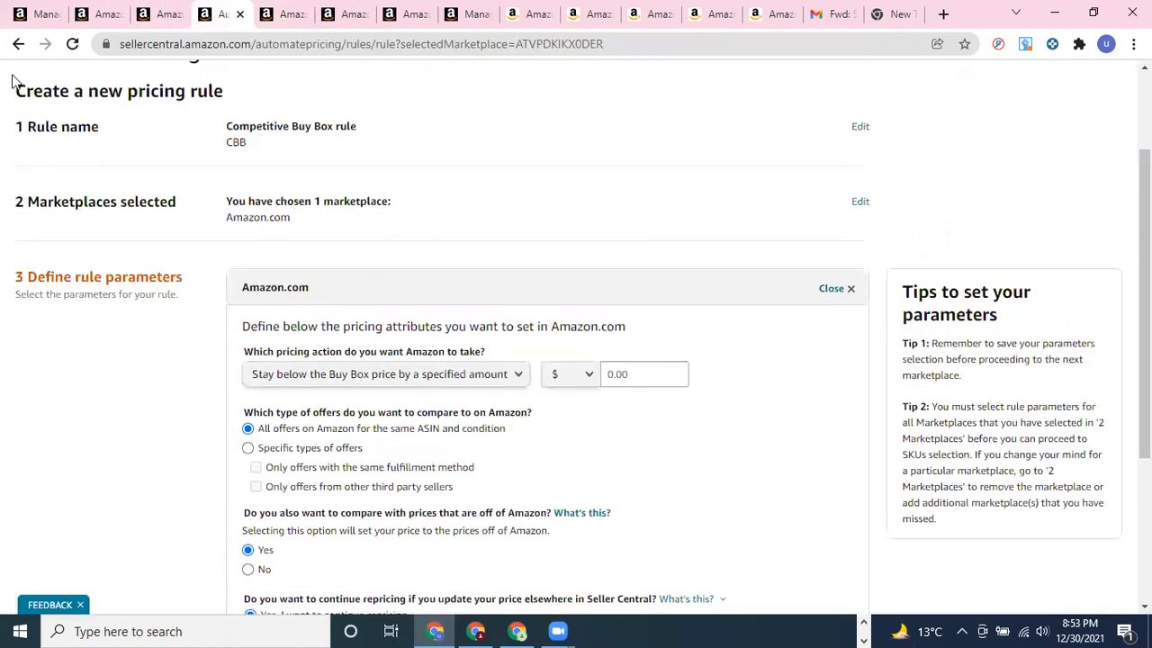
{"action": "left_click", "coordinate": [18, 44]}
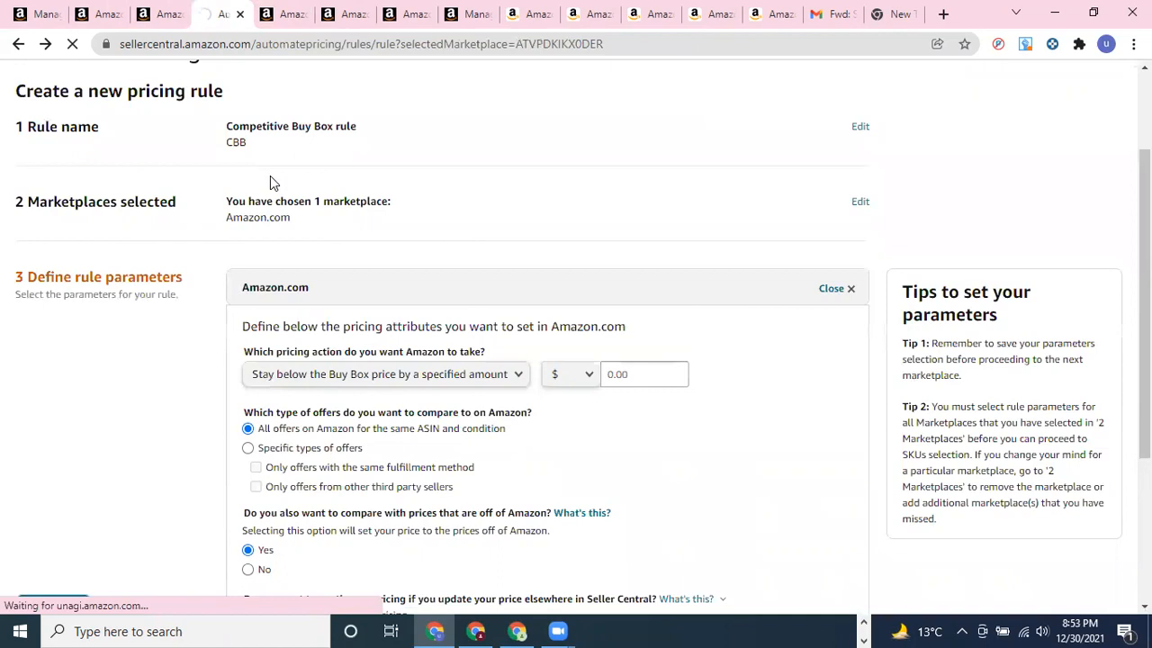
{"action": "left_click", "coordinate": [18, 45]}
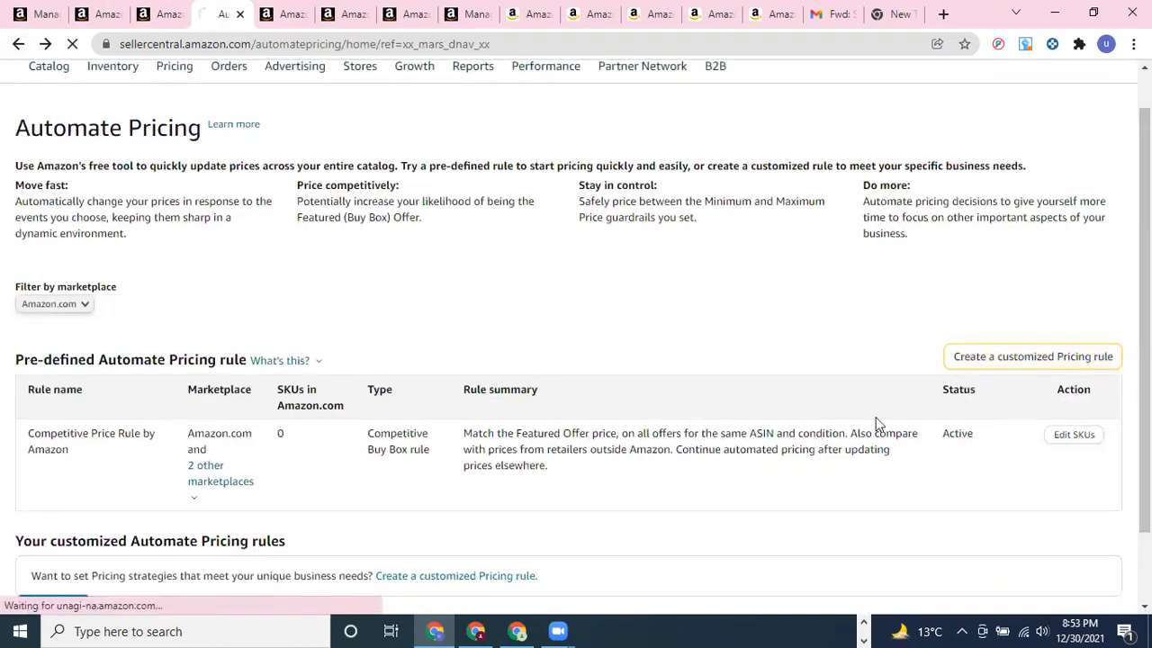
{"action": "left_click", "coordinate": [357, 312]}
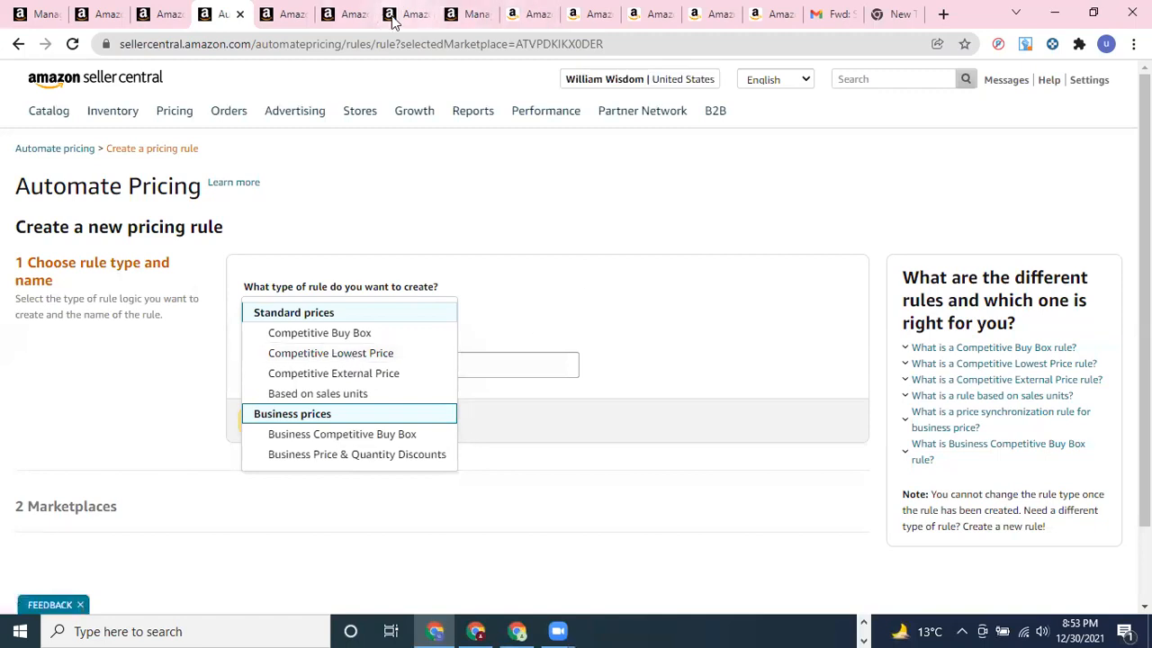
Set the Redi Shade pleated shade listing's price to $40.99 in the inventory list.
{"action": "left_click", "coordinate": [293, 11]}
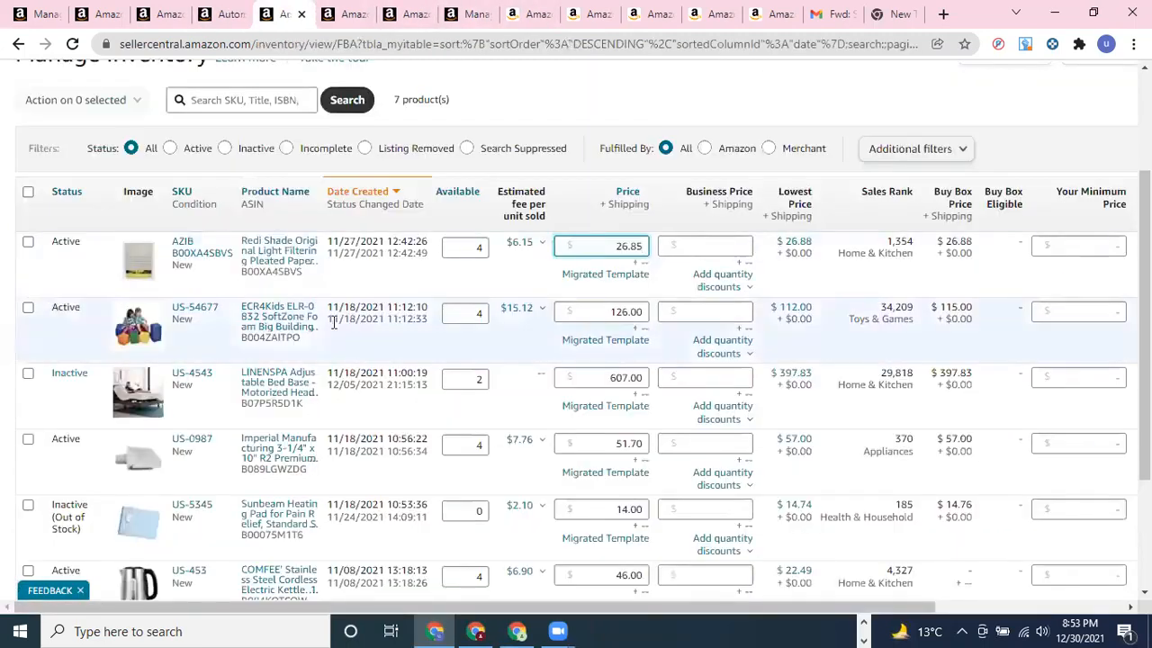
{"action": "left_click_drag", "start_coordinate": [644, 246], "coordinate": [611, 251]}
{"action": "key", "text": "BackSpace"}
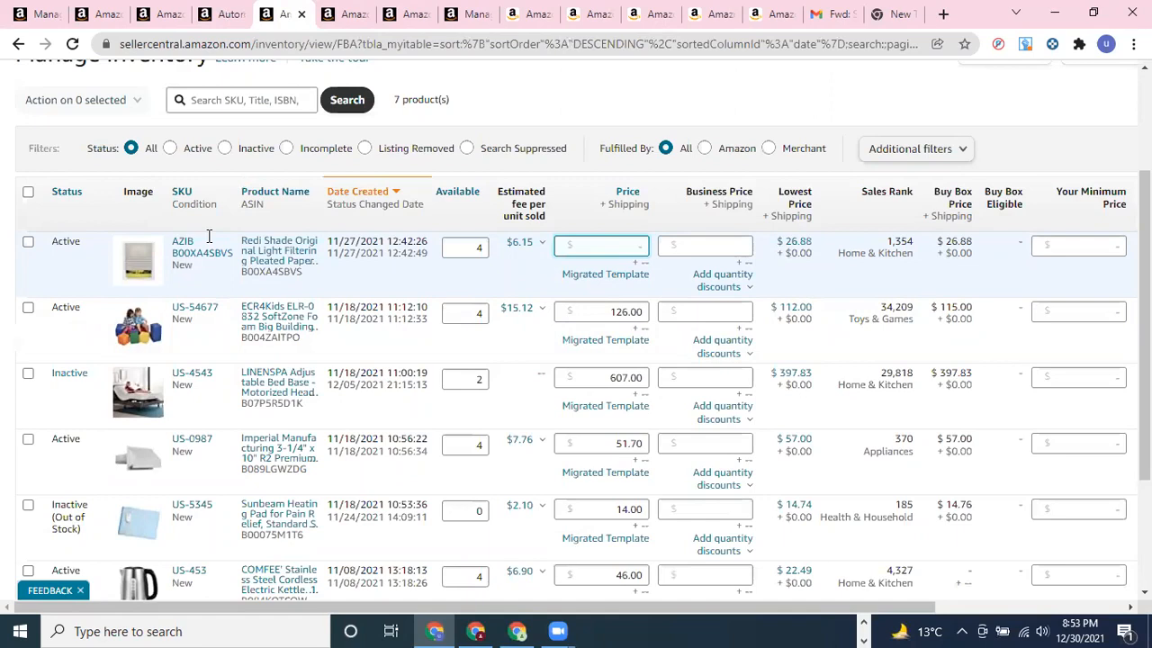
{"action": "type", "text": "40.99"}
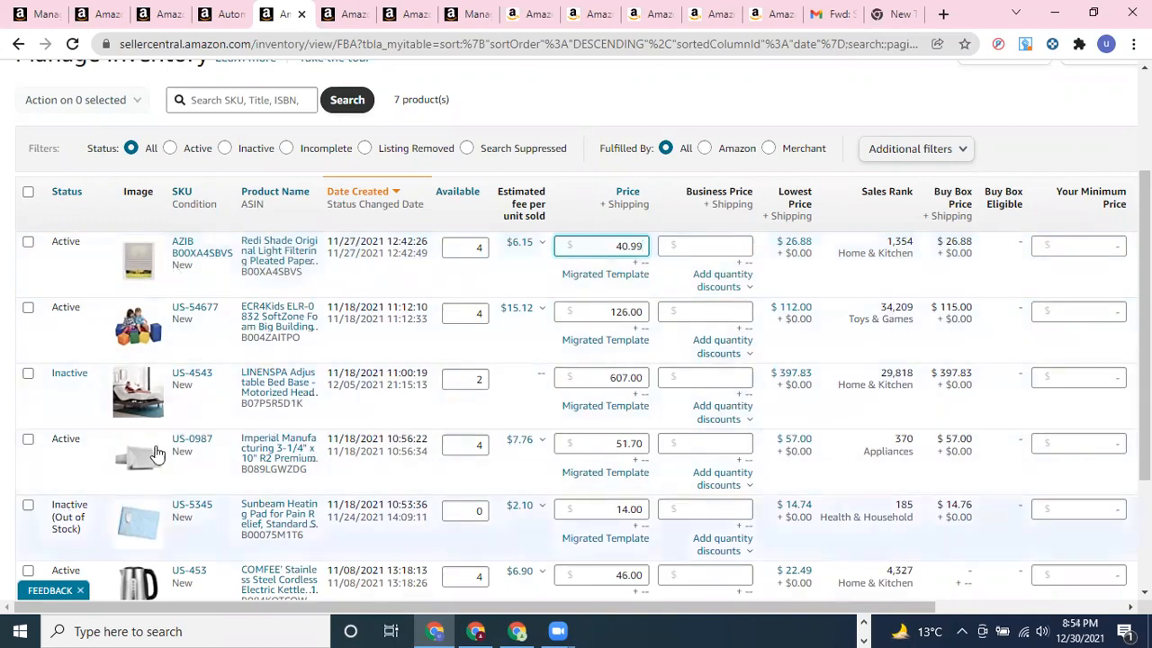
Choose Competitive Buy Box as the new pricing rule's type, name it CBB, and proceed to marketplace selection.
{"action": "left_click", "coordinate": [225, 10]}
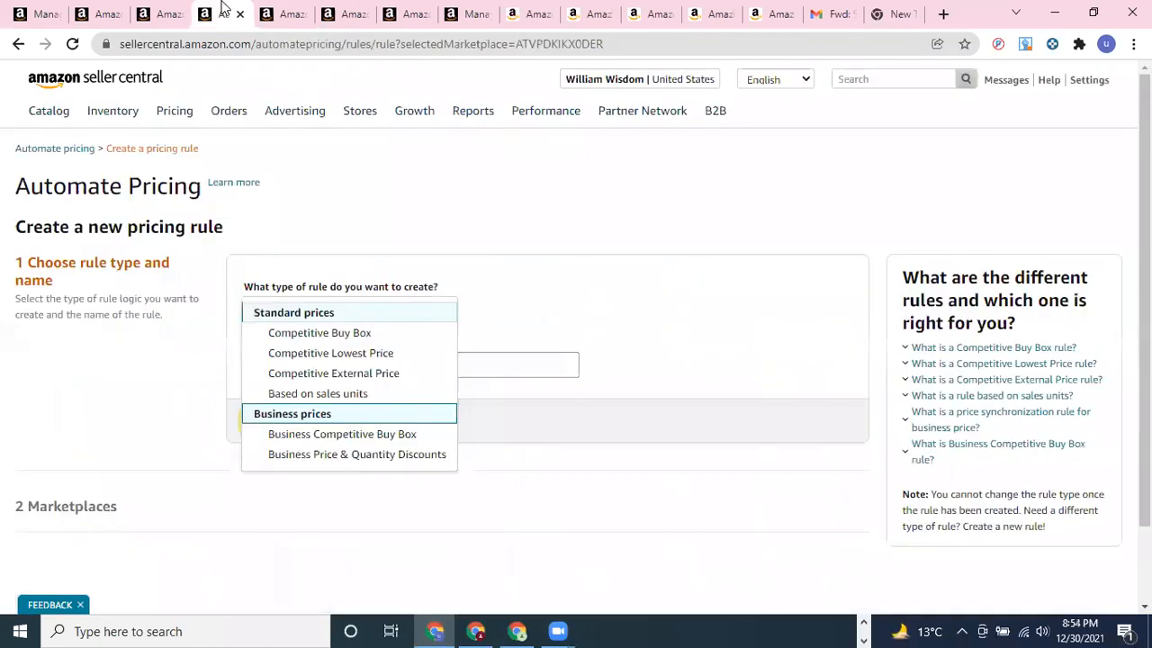
{"action": "left_click", "coordinate": [342, 330]}
{"action": "left_click", "coordinate": [335, 315]}
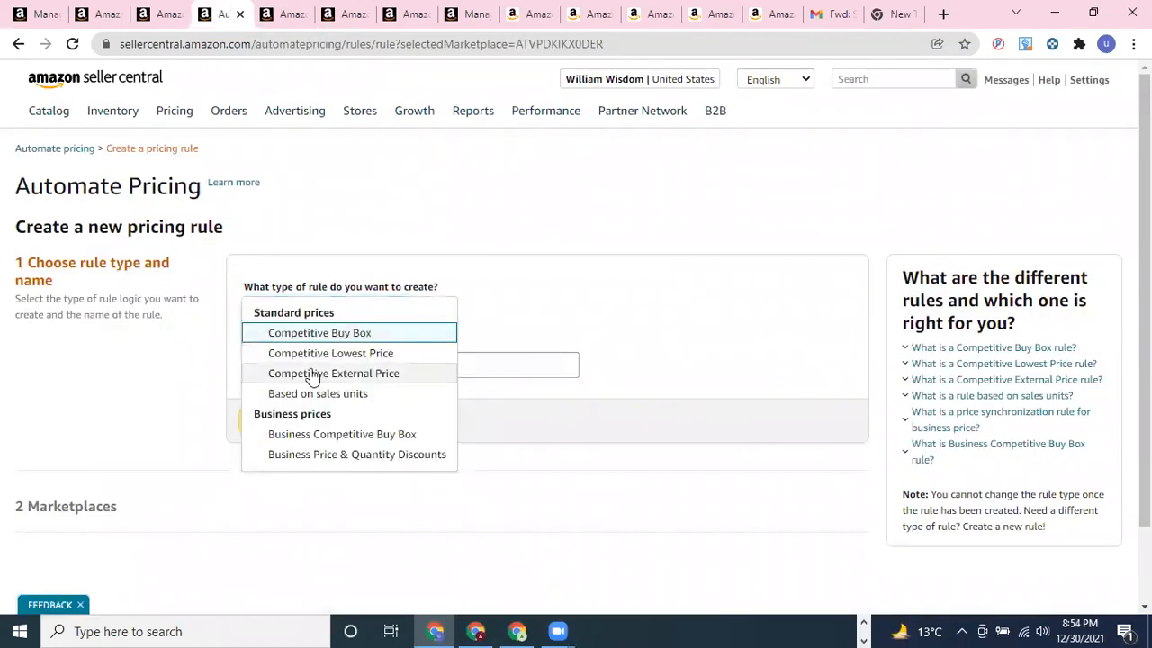
{"action": "left_click", "coordinate": [321, 352]}
{"action": "left_click", "coordinate": [324, 326]}
{"action": "left_click", "coordinate": [329, 333]}
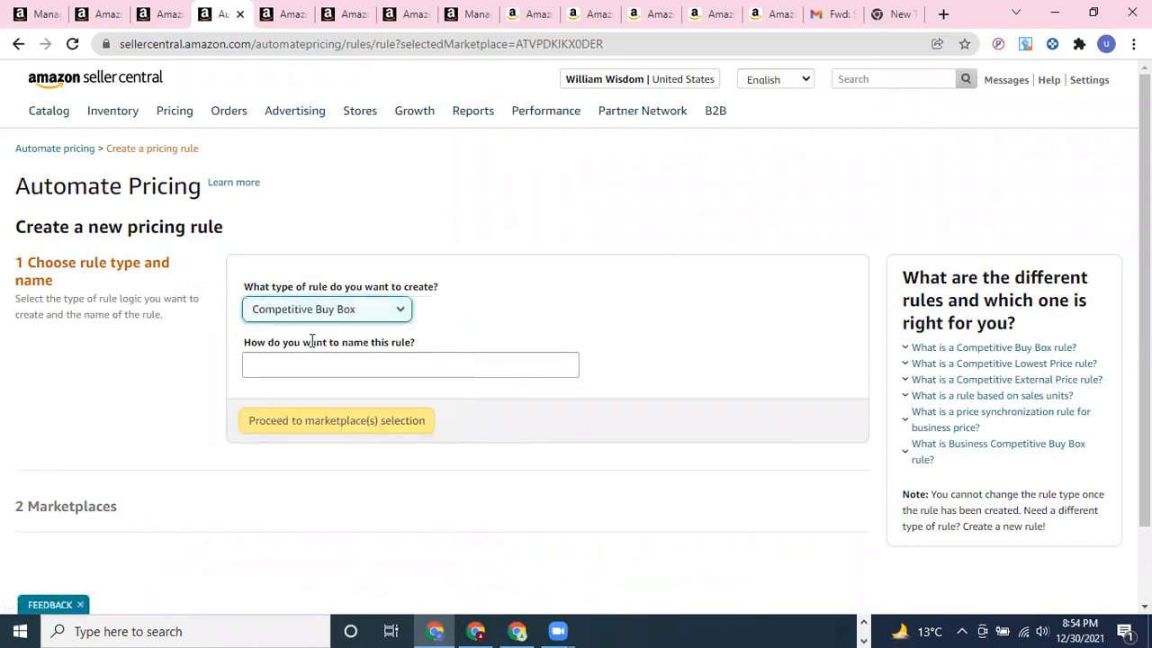
{"action": "left_click", "coordinate": [298, 357]}
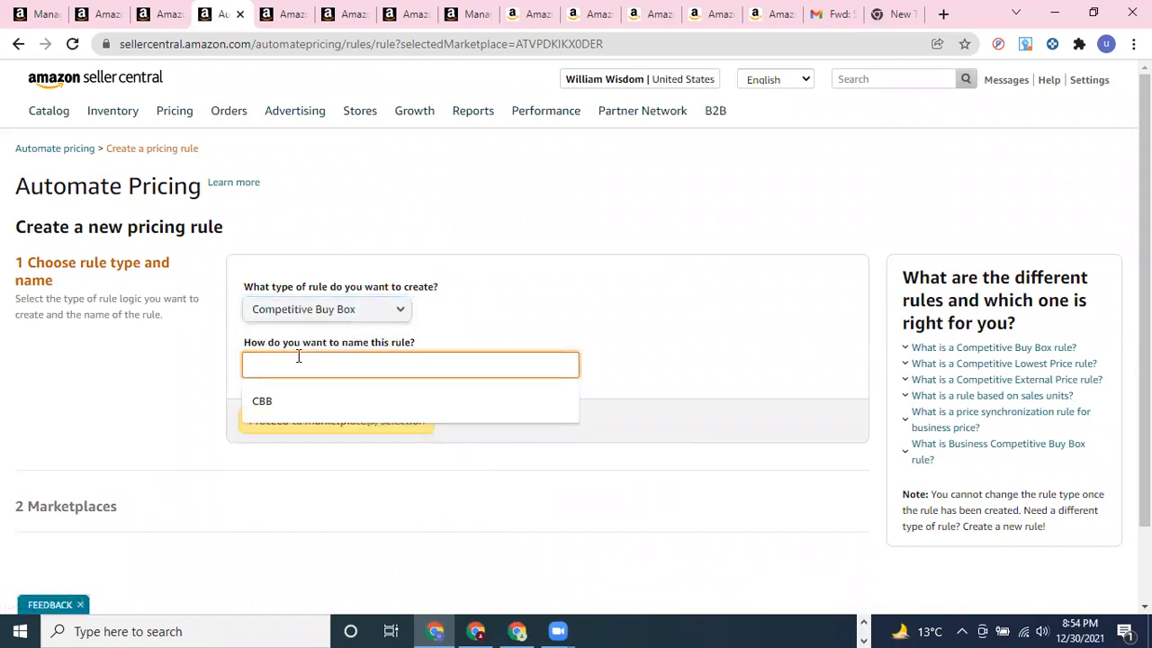
{"action": "left_click", "coordinate": [335, 403]}
{"action": "left_click", "coordinate": [335, 419]}
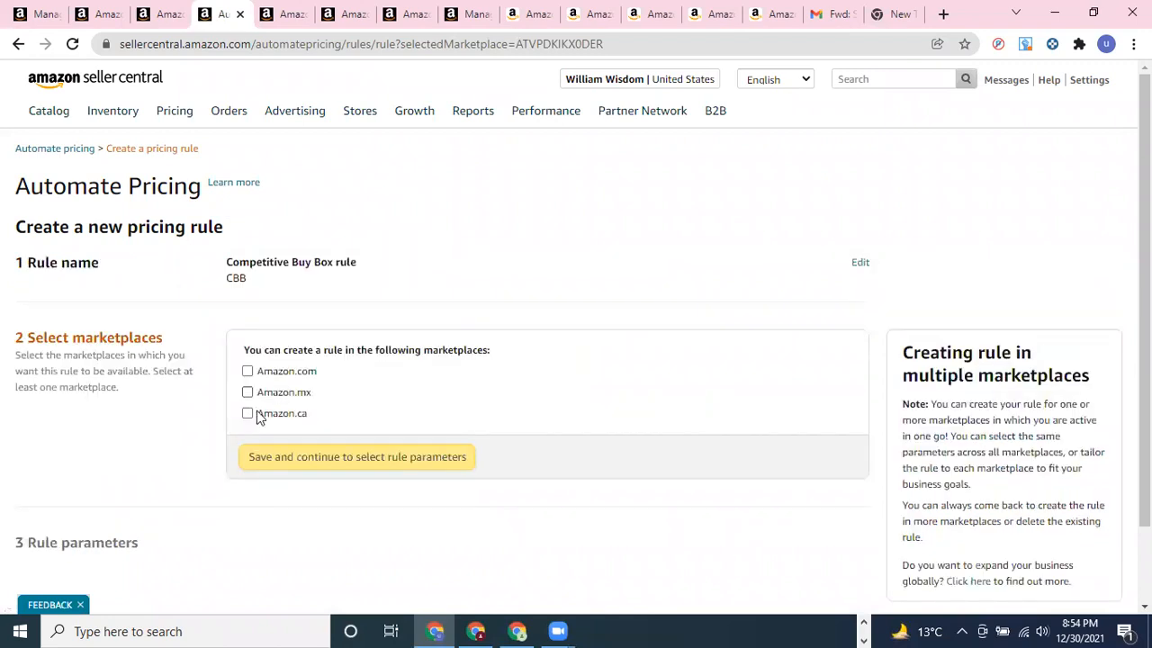
Select only Amazon.com as the rule's marketplace and continue to the rule parameters.
{"action": "left_click", "coordinate": [274, 412]}
{"action": "left_click", "coordinate": [275, 373]}
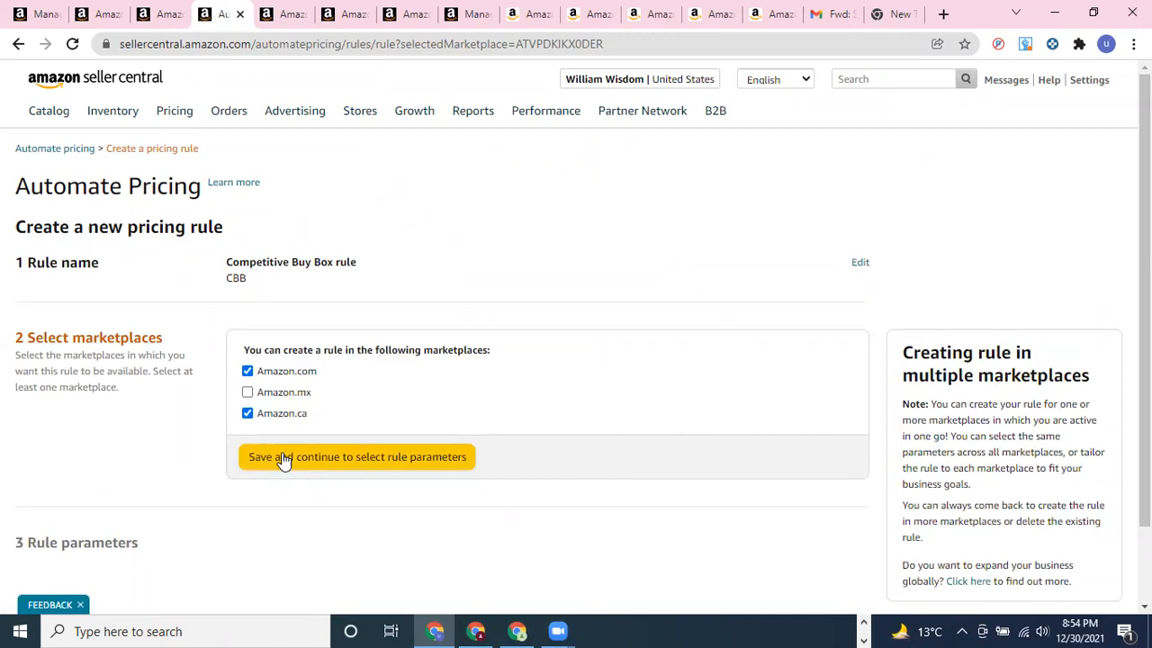
{"action": "left_click", "coordinate": [281, 416]}
{"action": "left_click", "coordinate": [294, 461]}
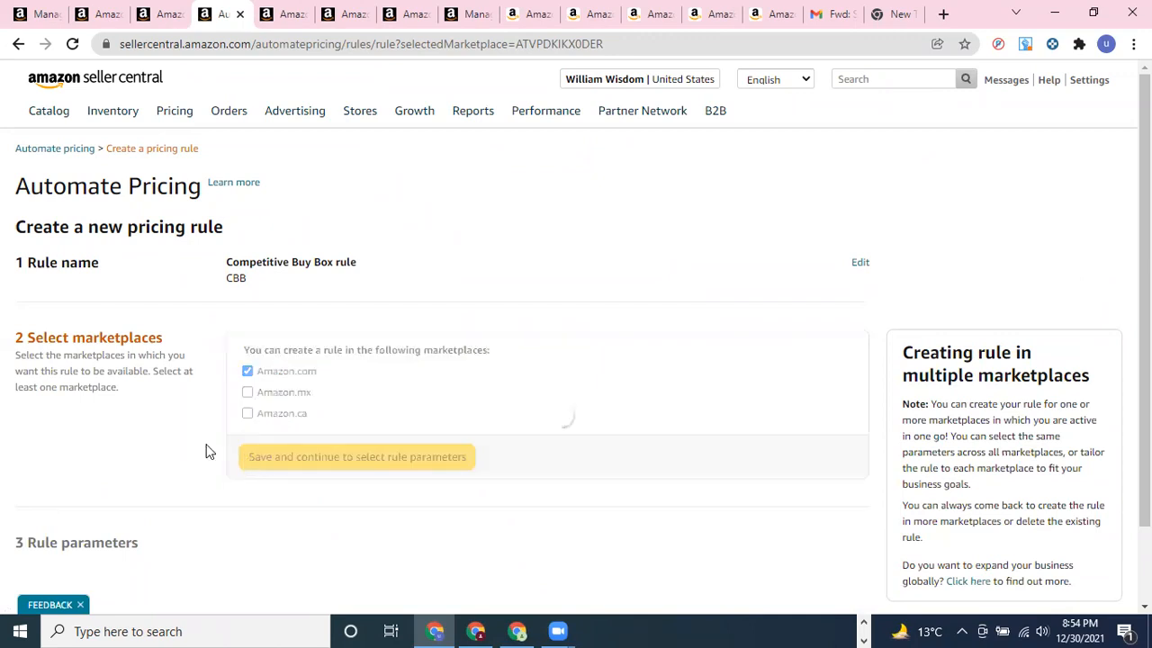
Display the CBB rule's pricing actions for Amazon.com and compare them with the Redi Shade pleated shade's Buy Box price in the inventory list.
{"action": "left_click", "coordinate": [468, 266]}
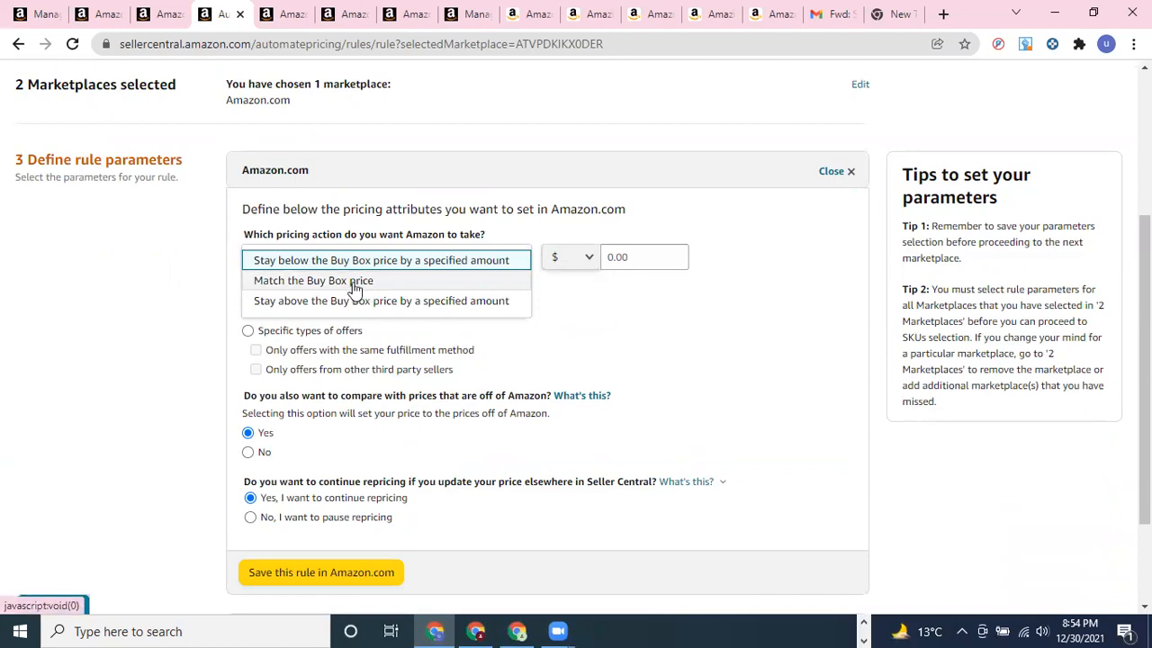
{"action": "left_click", "coordinate": [158, 13]}
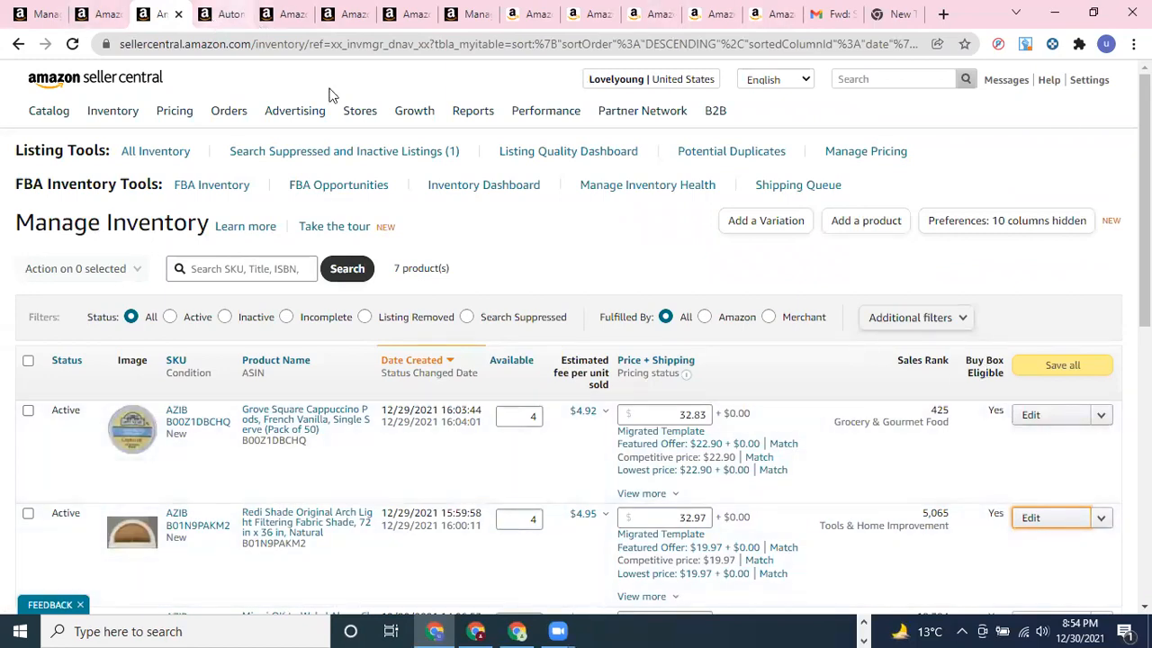
{"action": "left_click", "coordinate": [220, 13]}
{"action": "left_click", "coordinate": [292, 11]}
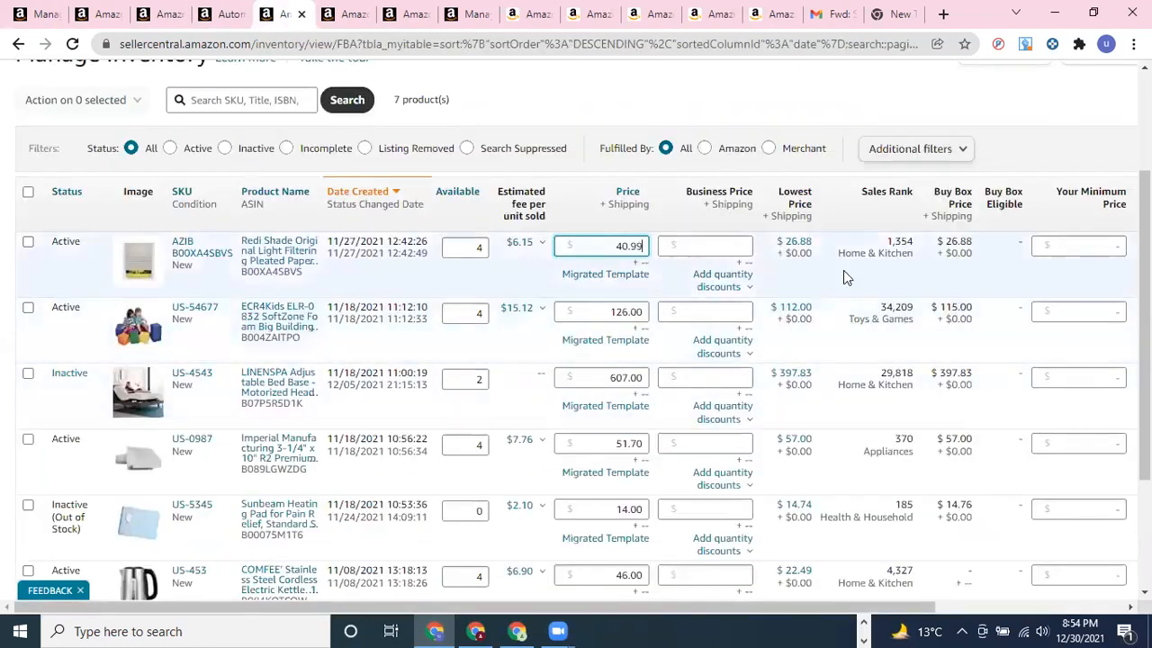
{"action": "scroll", "coordinate": [727, 280], "scroll_direction": "up", "scroll_amount": 1}
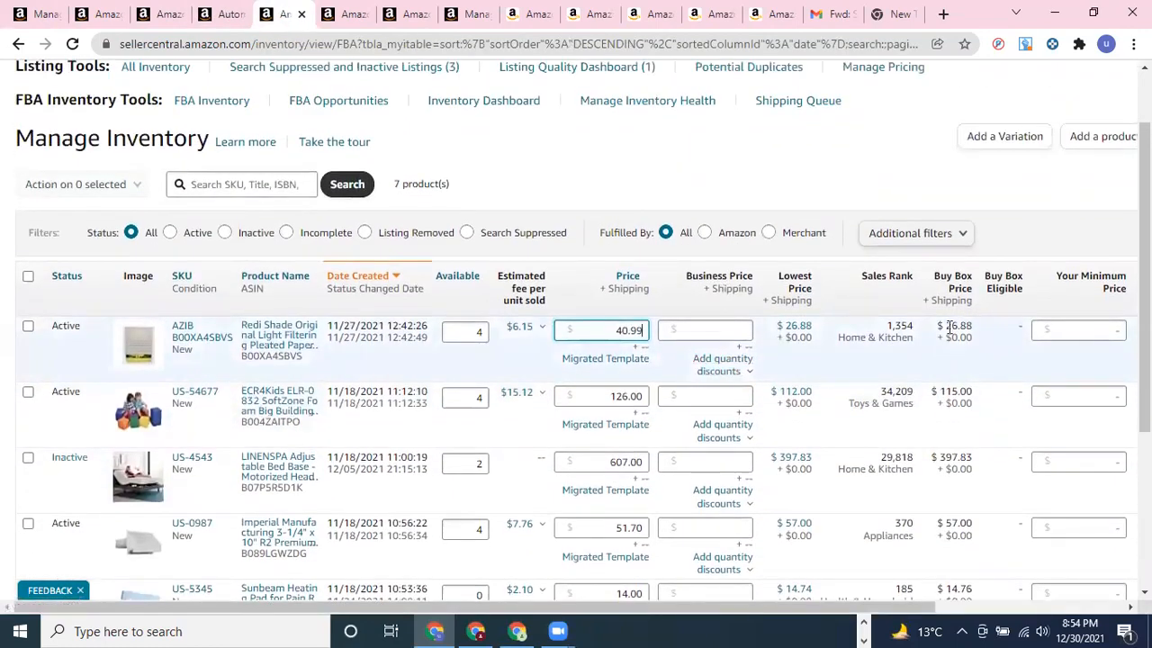
{"action": "left_click_drag", "start_coordinate": [944, 327], "coordinate": [973, 327]}
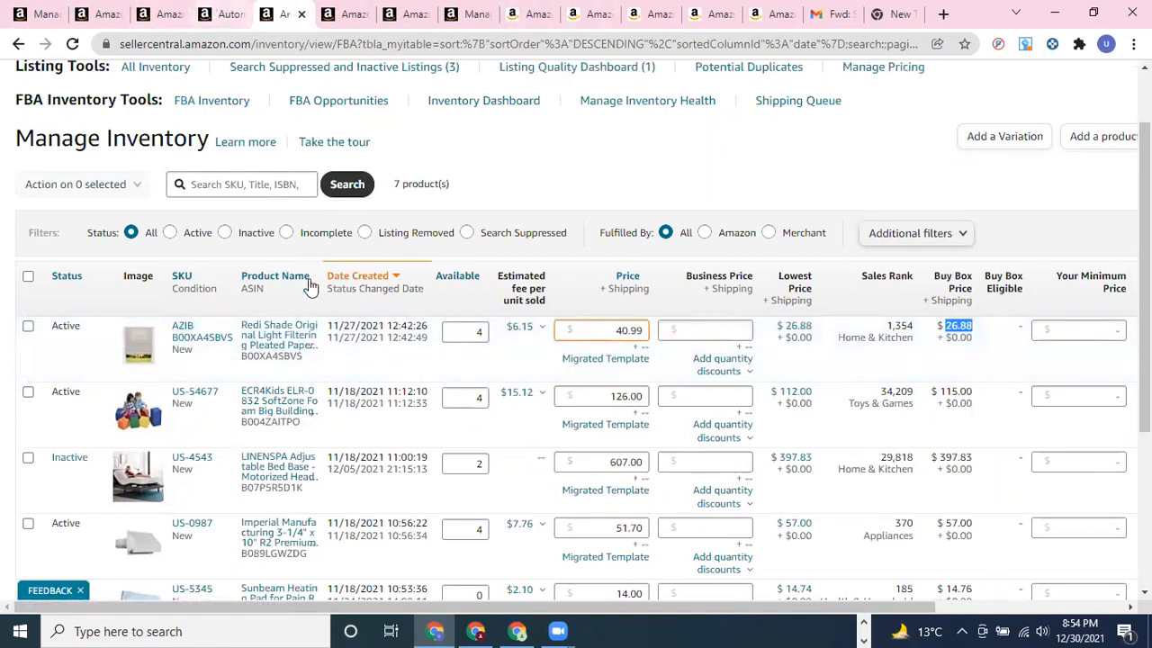
{"action": "key", "text": "ctrl+shift+Tab"}
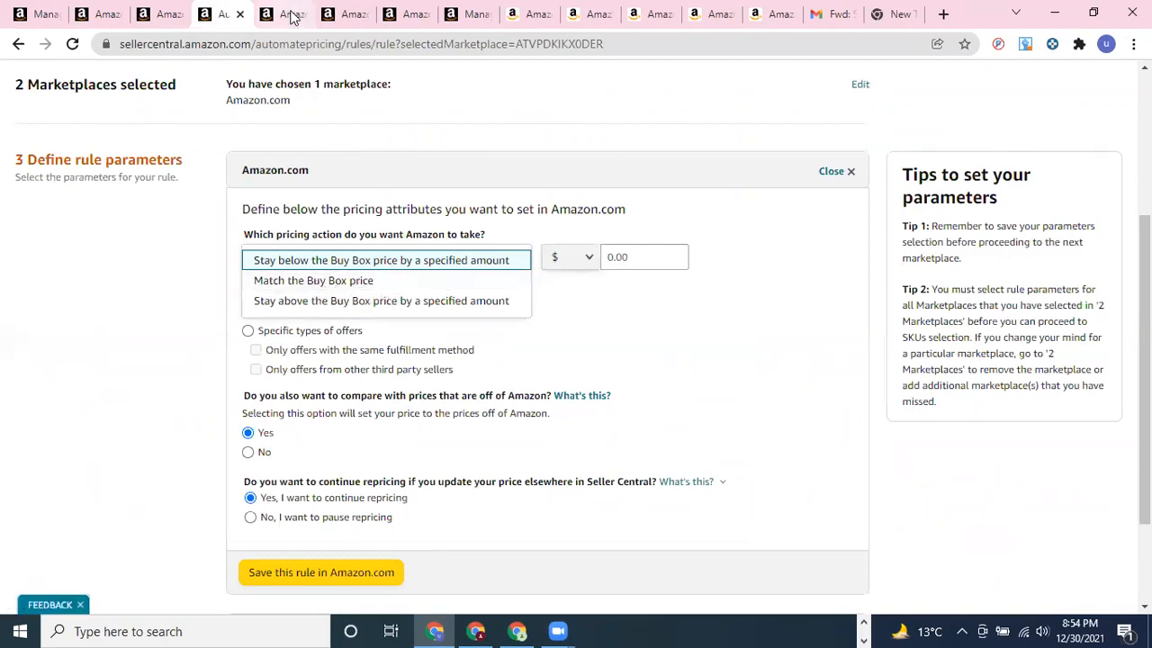
{"action": "key", "text": "ctrl+Tab"}
{"action": "triple_click", "coordinate": [969, 327]}
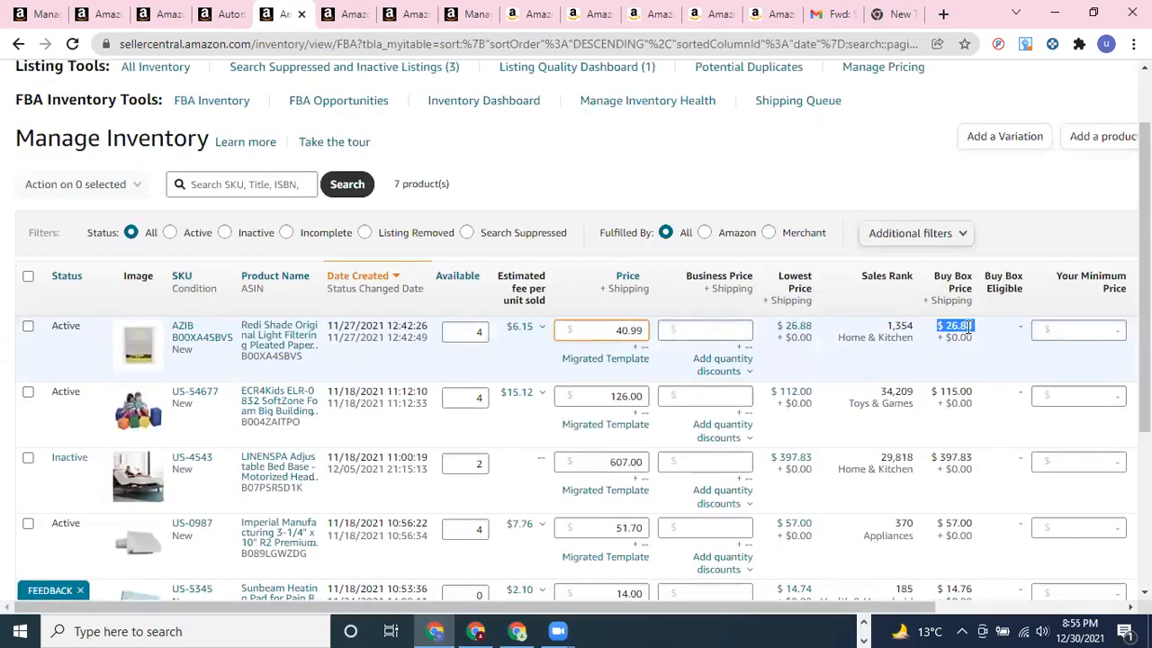
{"action": "left_click", "coordinate": [228, 20]}
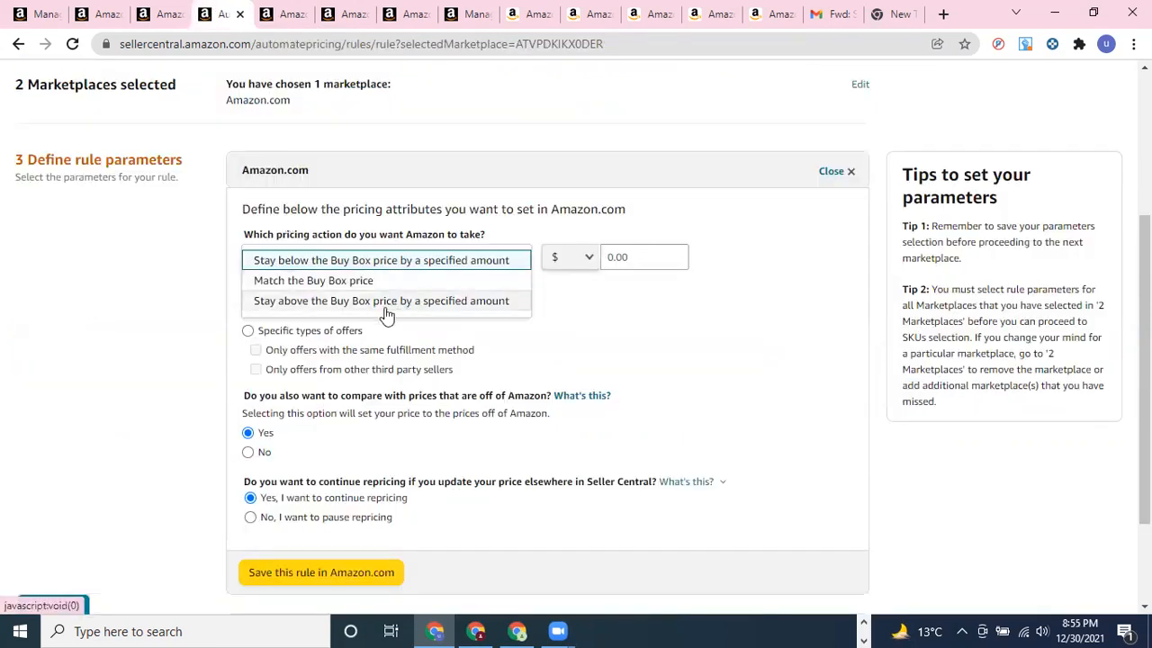
Choose to stay above the Buy Box price by a specified amount and check this against the Redi Shade listing's Buy Box price in inventory.
{"action": "left_click", "coordinate": [475, 304]}
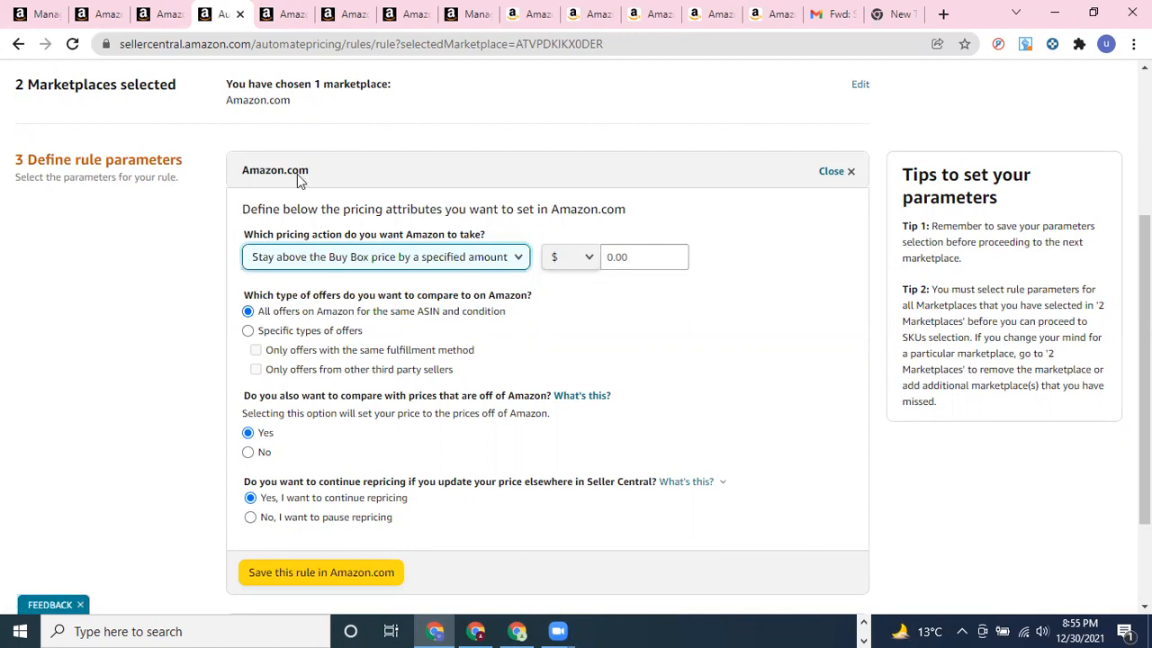
{"action": "left_click", "coordinate": [158, 14]}
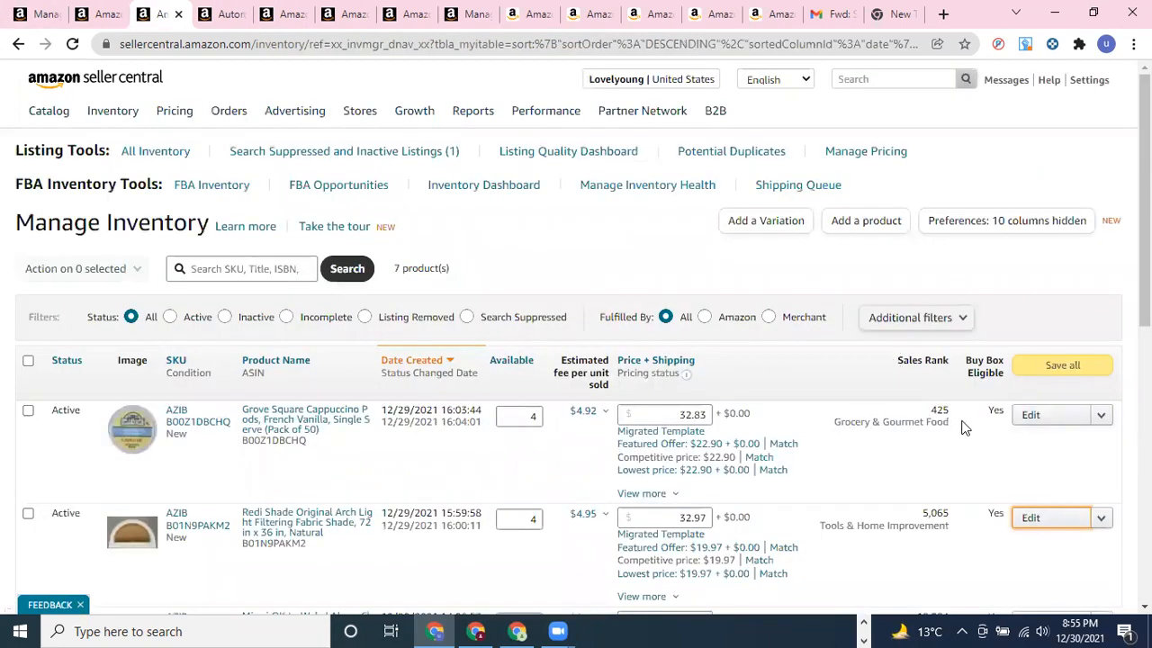
{"action": "left_click", "coordinate": [238, 7]}
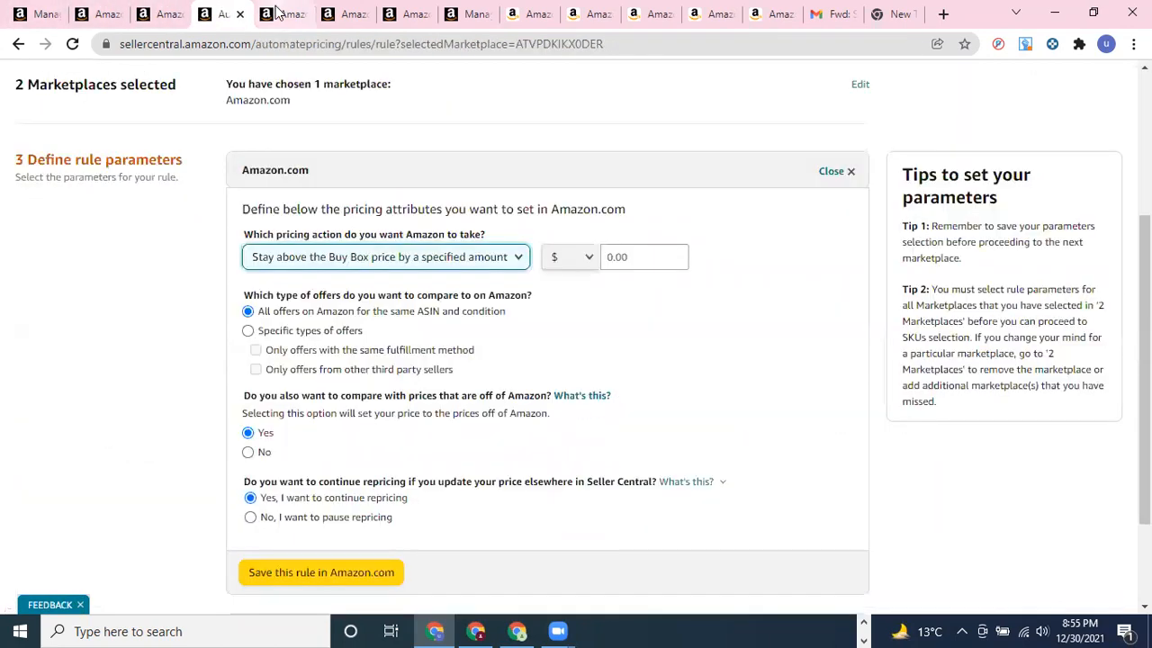
{"action": "left_click", "coordinate": [282, 13]}
{"action": "left_click", "coordinate": [991, 349]}
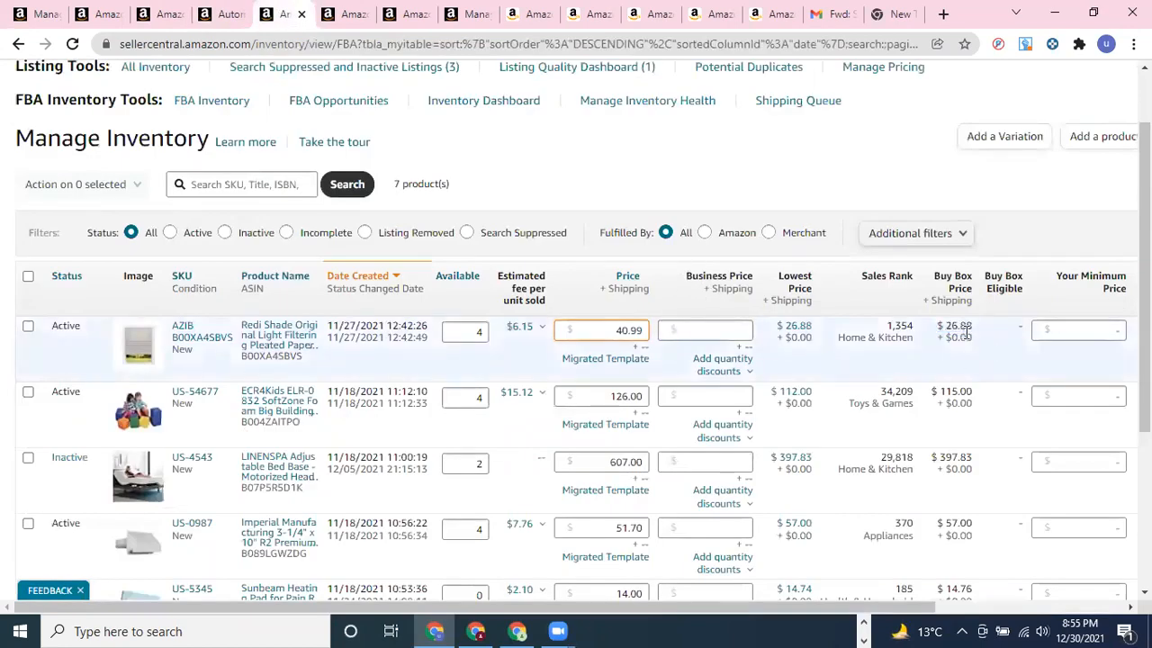
{"action": "left_click", "coordinate": [216, 13]}
{"action": "key", "text": "Tab"}
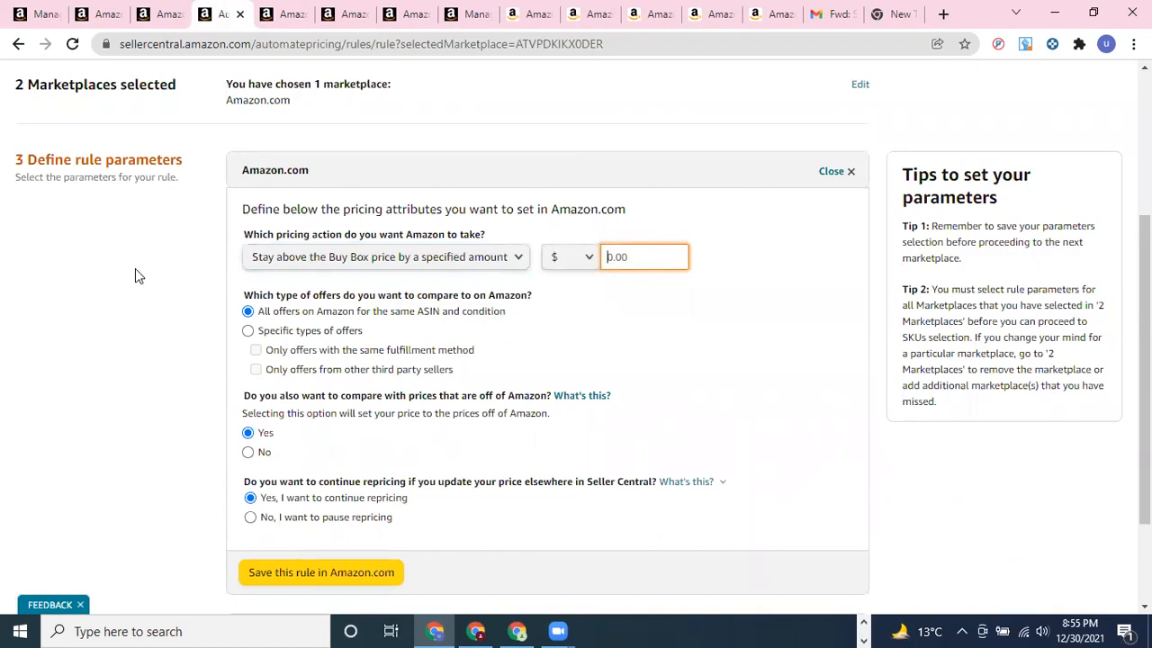
Set the pricing action to stay below the Buy Box price by $0.10.
{"action": "left_click", "coordinate": [347, 260]}
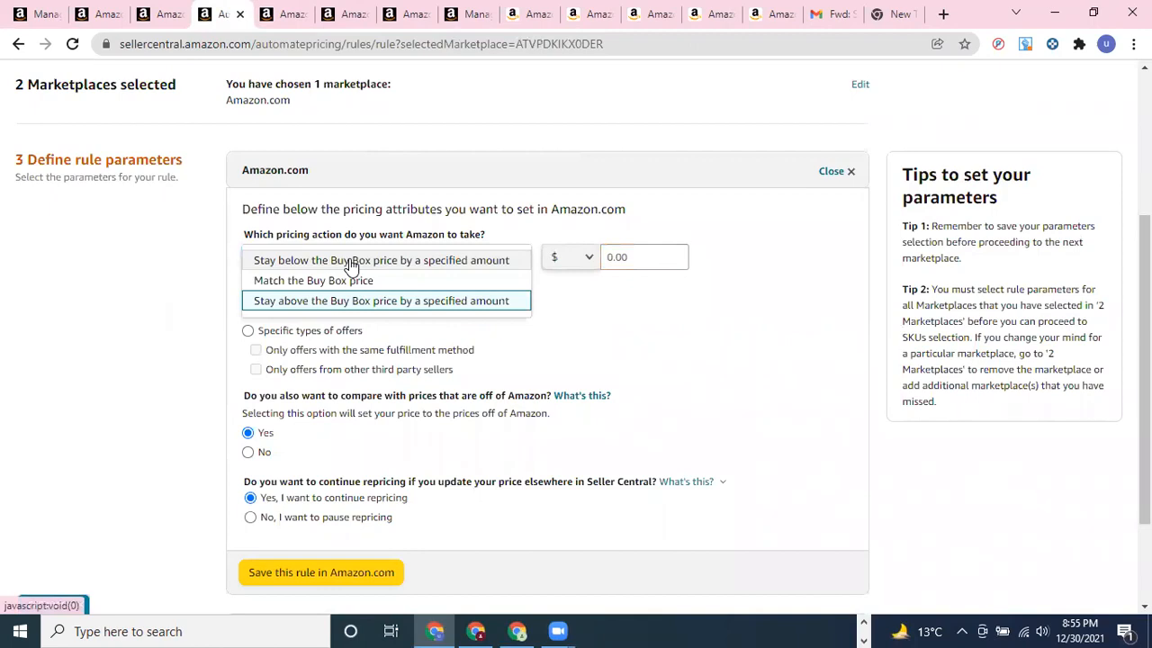
{"action": "left_click", "coordinate": [351, 261]}
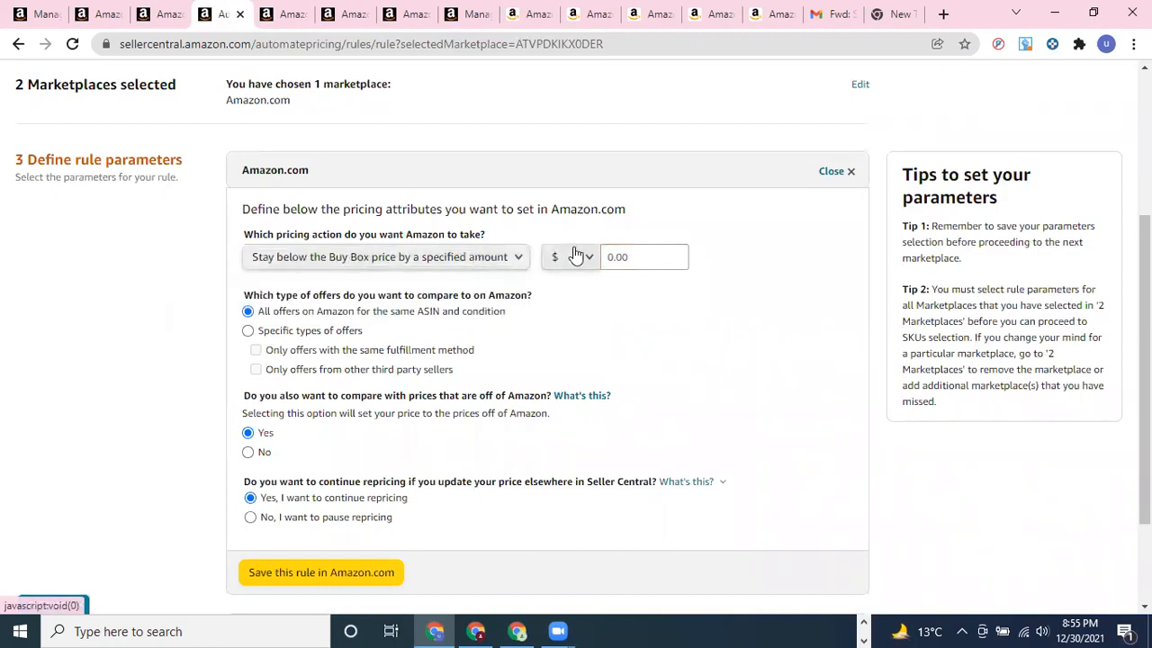
{"action": "left_click", "coordinate": [620, 256]}
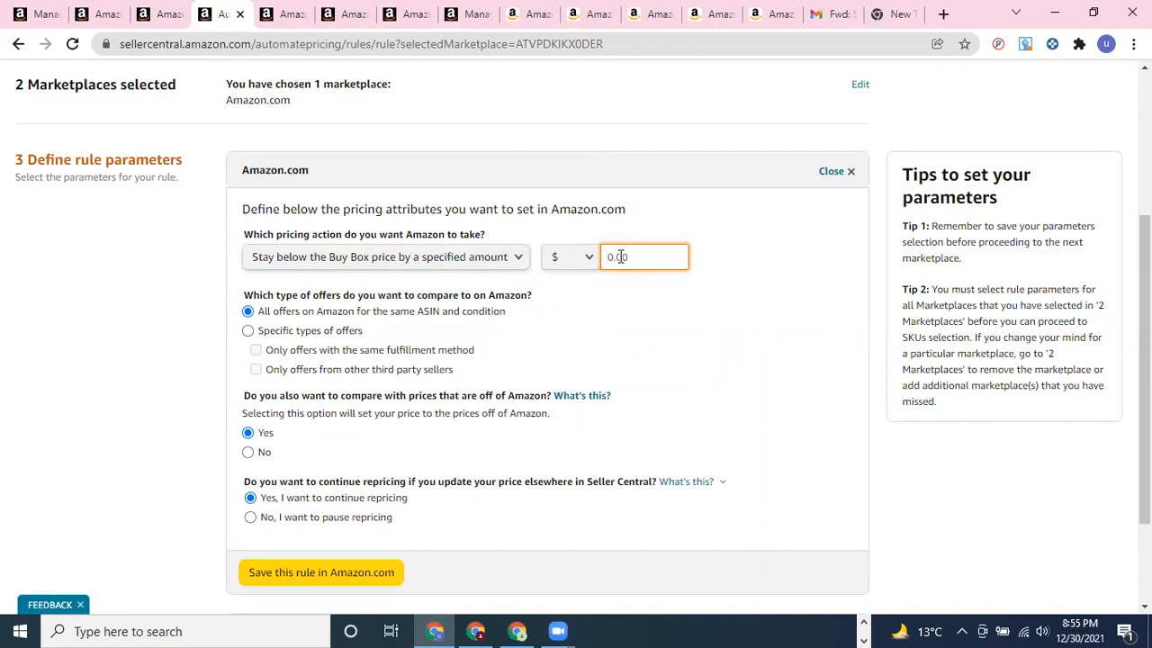
{"action": "key", "text": "BackSpace"}
{"action": "key", "text": "BackSpace"}
{"action": "key", "text": "BackSpace"}
{"action": "type", "text": ".10"}
{"action": "left_click", "coordinate": [686, 298]}
{"action": "left_click", "coordinate": [667, 263]}
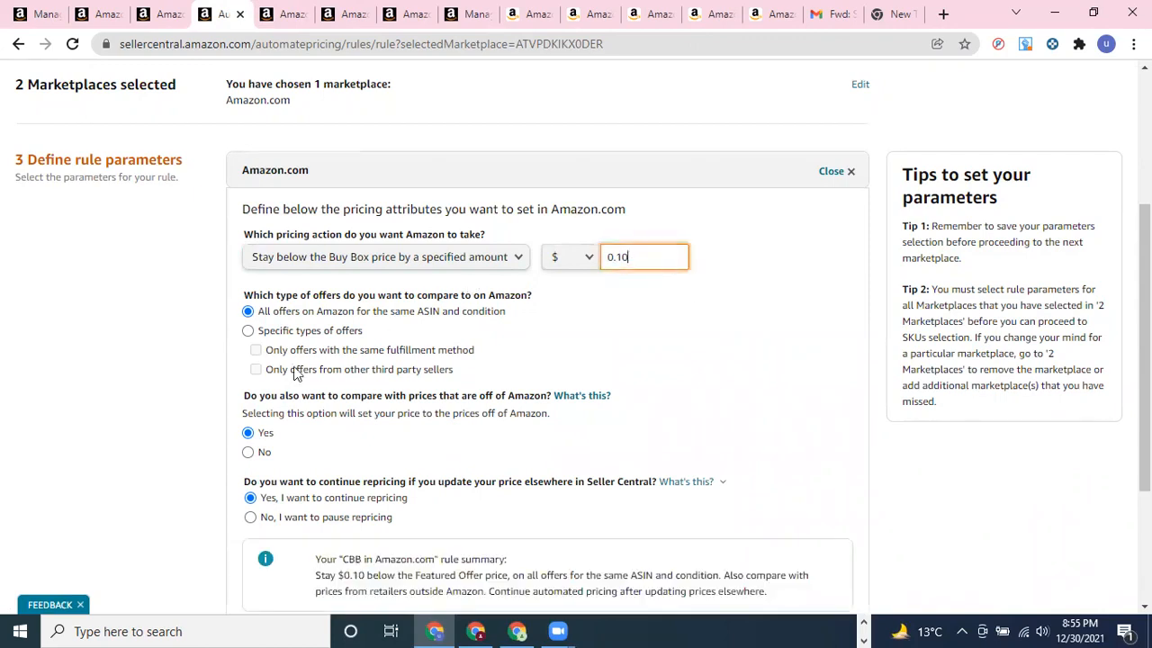
{"action": "double_click", "coordinate": [635, 257]}
{"action": "left_click", "coordinate": [635, 258]}
{"action": "double_click", "coordinate": [635, 258]}
{"action": "left_click", "coordinate": [636, 265]}
{"action": "left_click", "coordinate": [589, 628]}
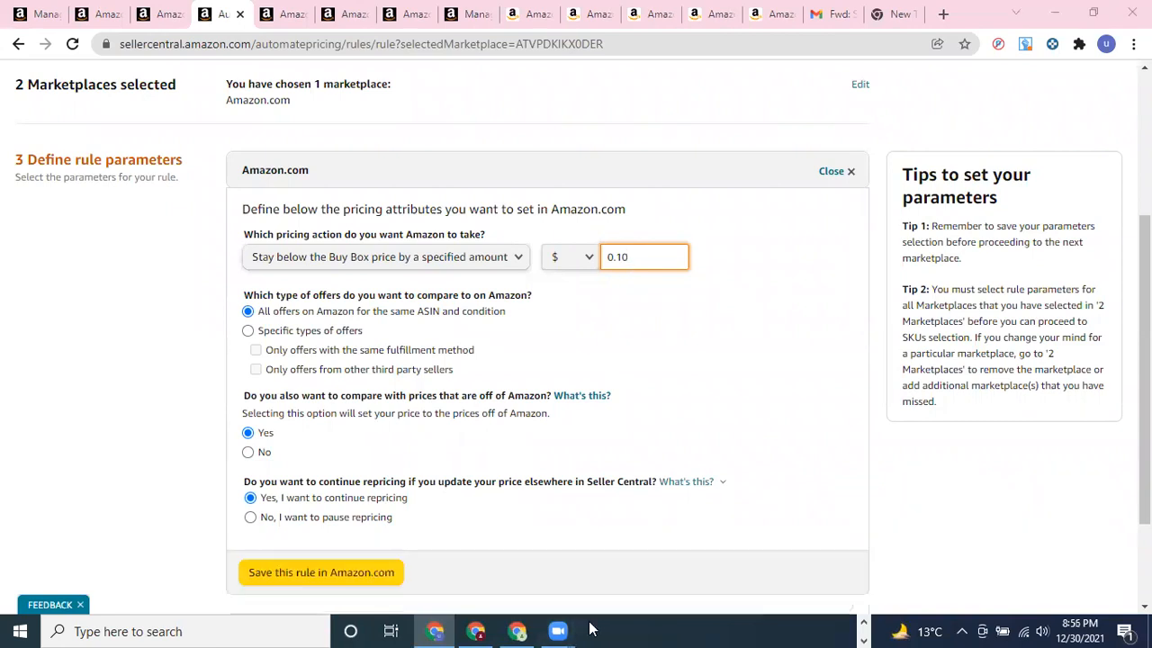
{"action": "left_click", "coordinate": [542, 312]}
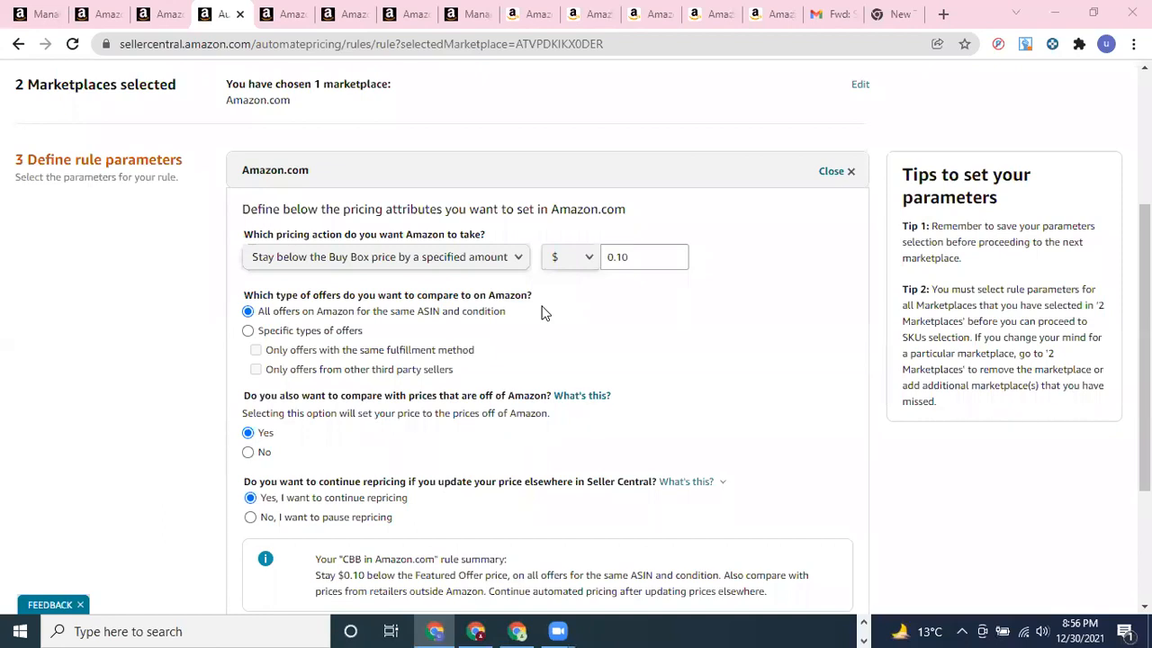
Set the amount below the Buy Box price to $0.01 and check it against the Buy Box prices in the inventory list.
{"action": "left_click", "coordinate": [637, 257]}
{"action": "key", "text": "BackSpace"}
{"action": "key", "text": "BackSpace"}
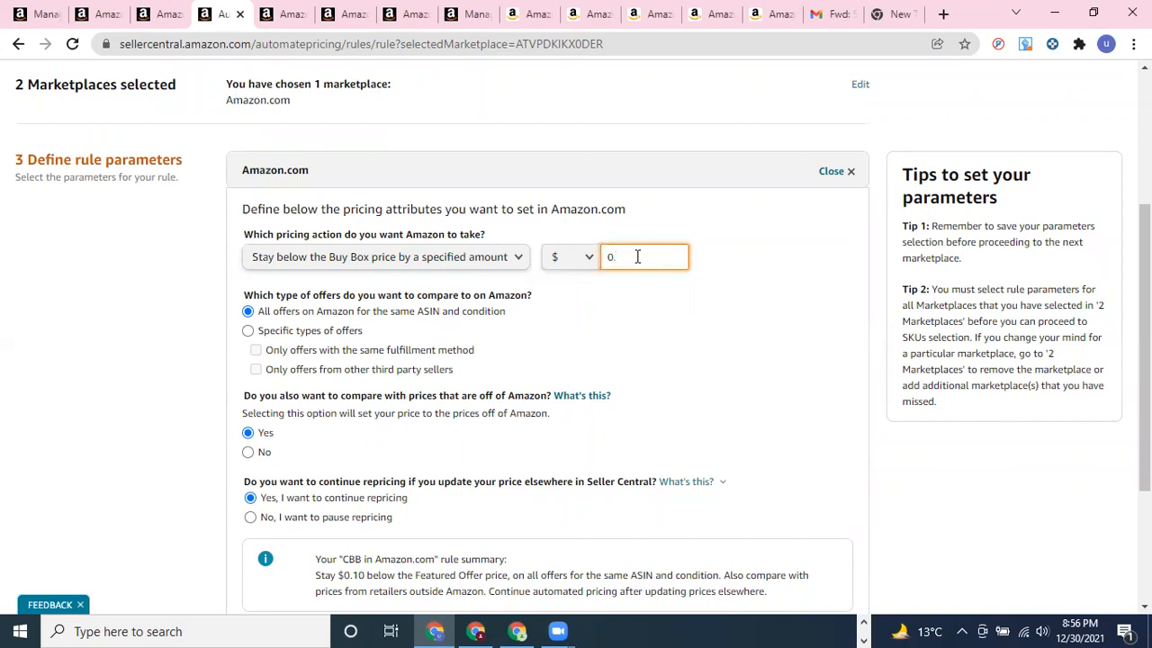
{"action": "type", "text": "01"}
{"action": "left_click", "coordinate": [543, 268]}
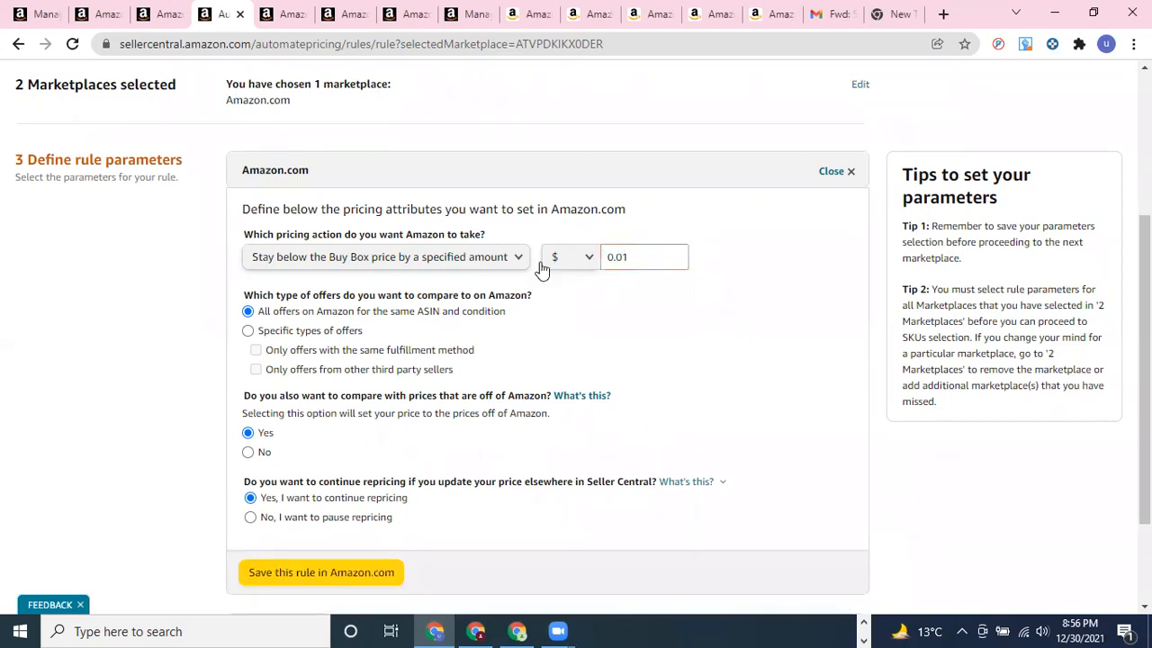
{"action": "left_click", "coordinate": [149, 15]}
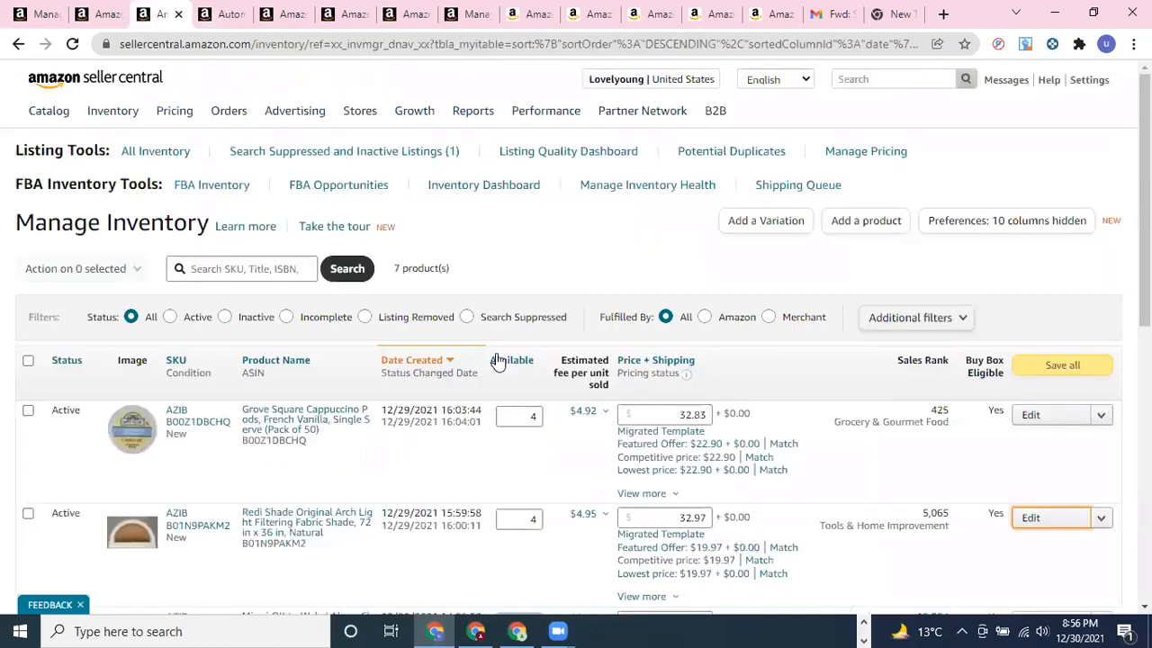
{"action": "left_click", "coordinate": [281, 13]}
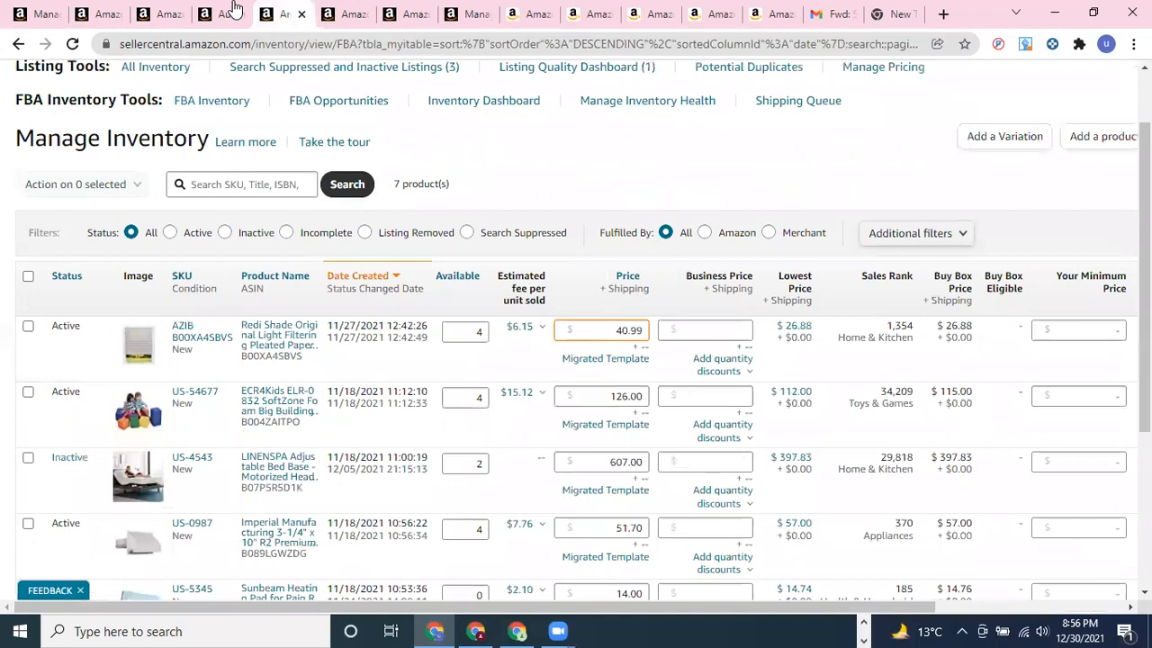
{"action": "key", "text": "ctrl+shift+Tab"}
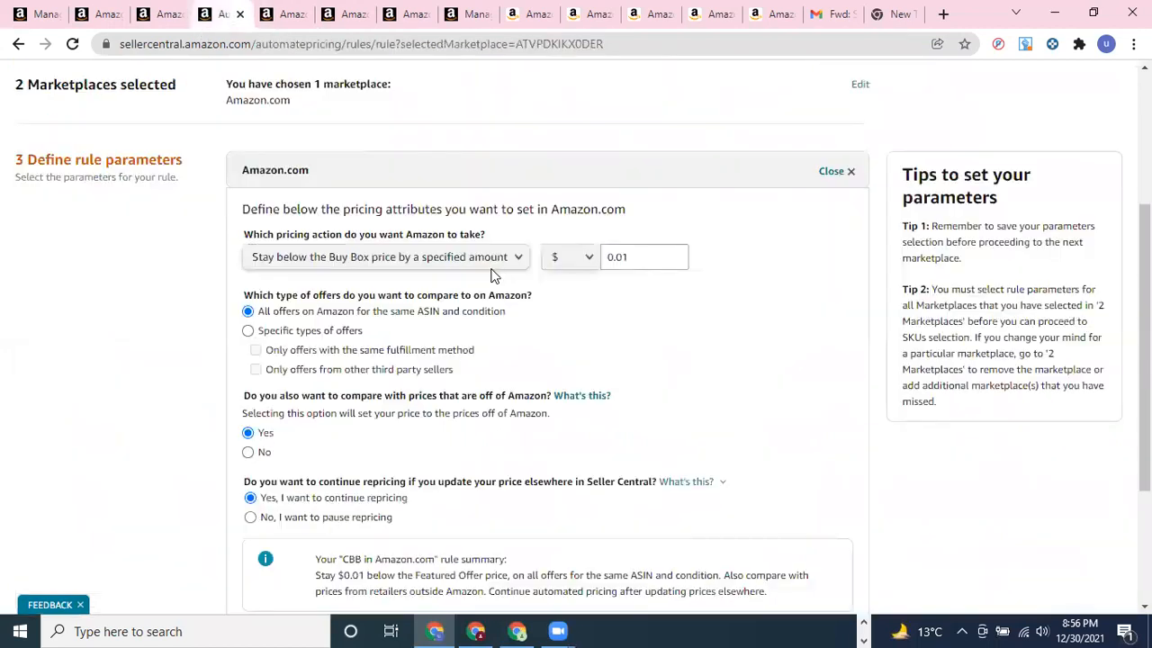
{"action": "left_click", "coordinate": [642, 259]}
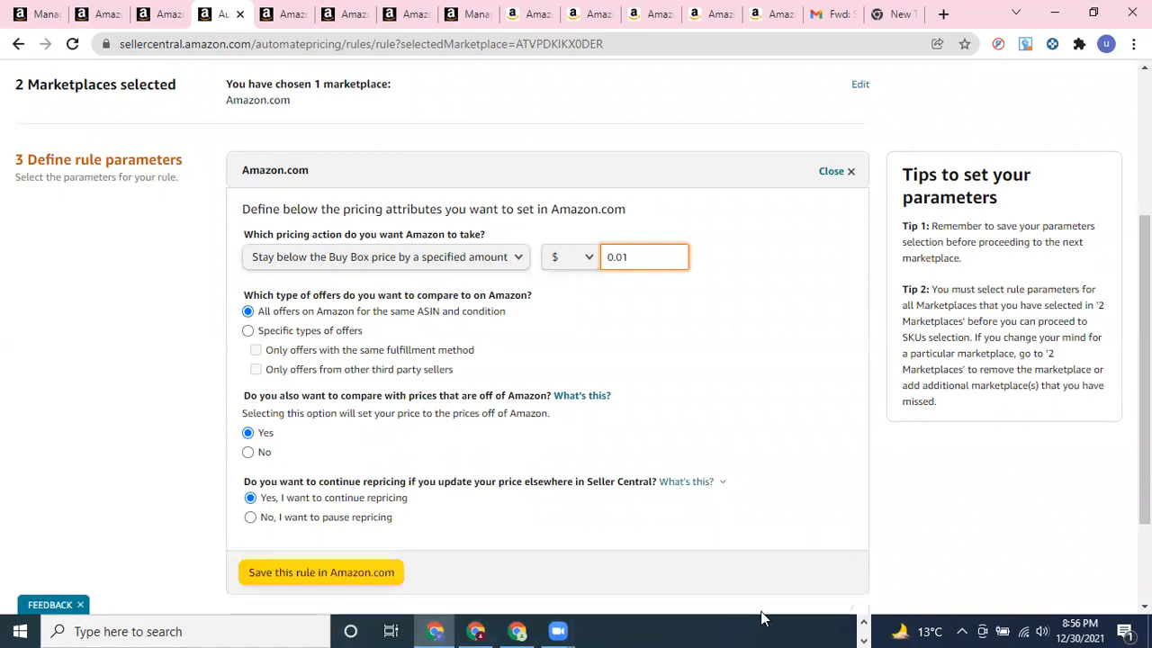
{"action": "left_click", "coordinate": [653, 448]}
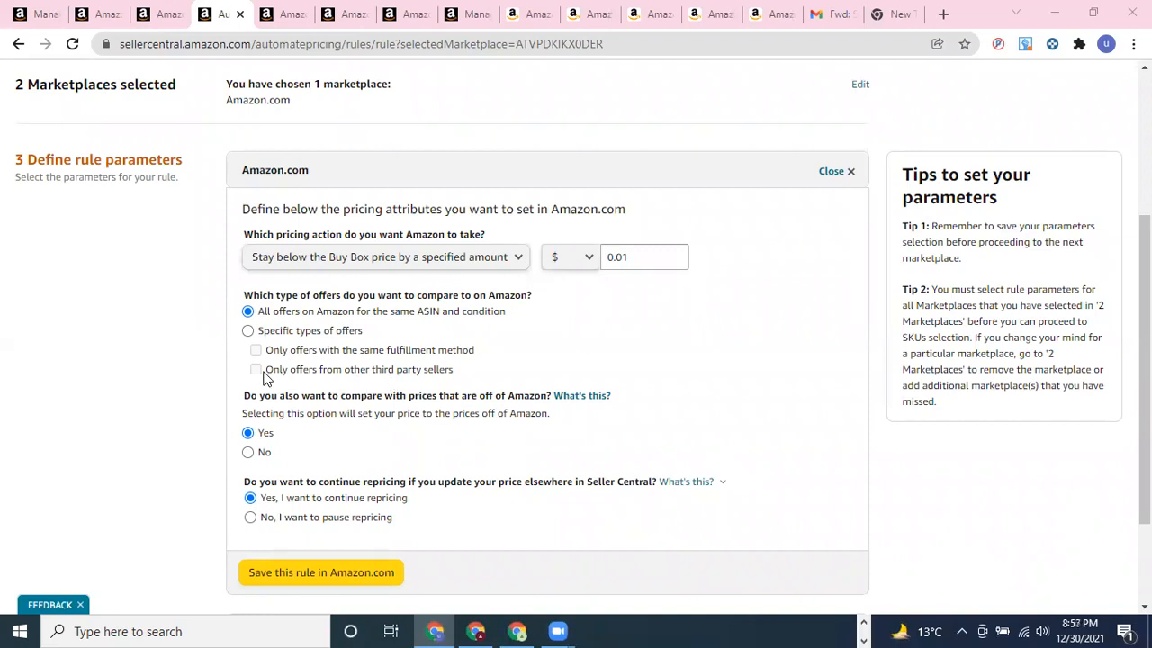
Try the same-fulfillment and third-party-seller options for specific offer types, and return the comparison to all offers for the same ASIN and condition.
{"action": "scroll", "coordinate": [259, 378], "scroll_direction": "down", "scroll_amount": 2}
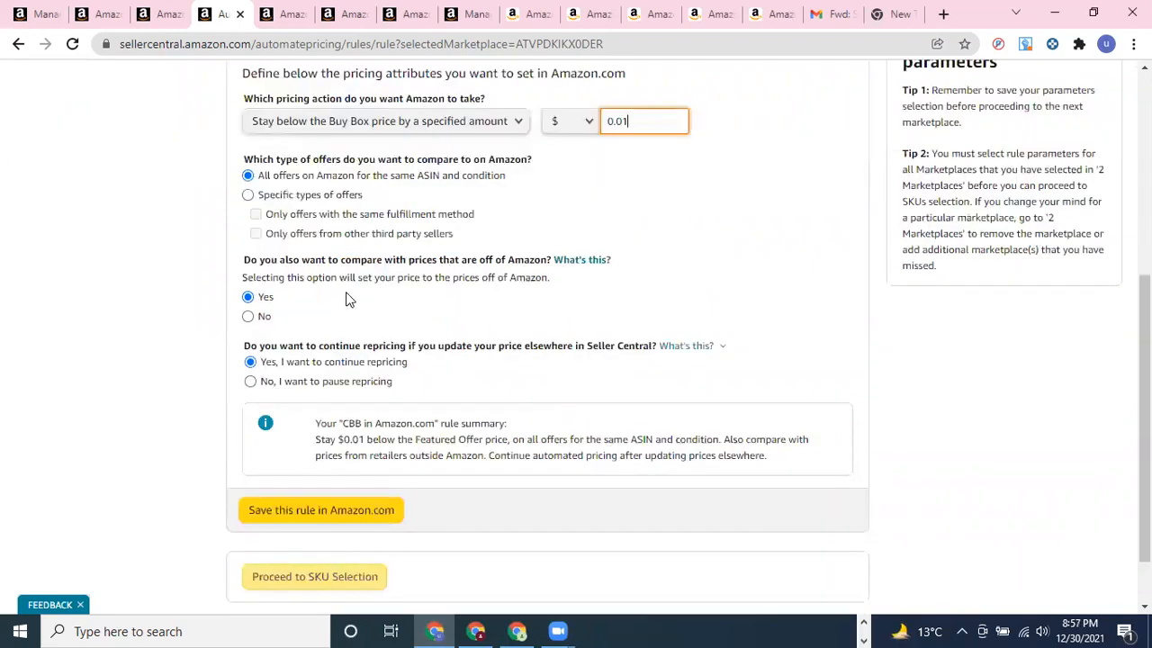
{"action": "left_click", "coordinate": [251, 195]}
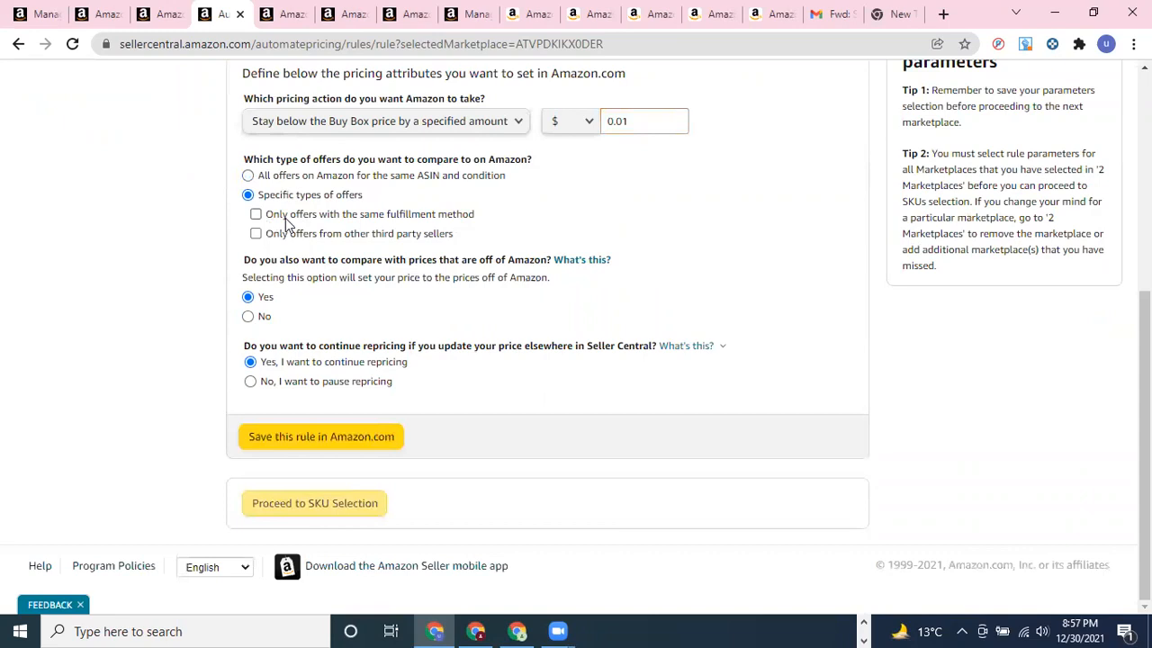
{"action": "left_click", "coordinate": [288, 220]}
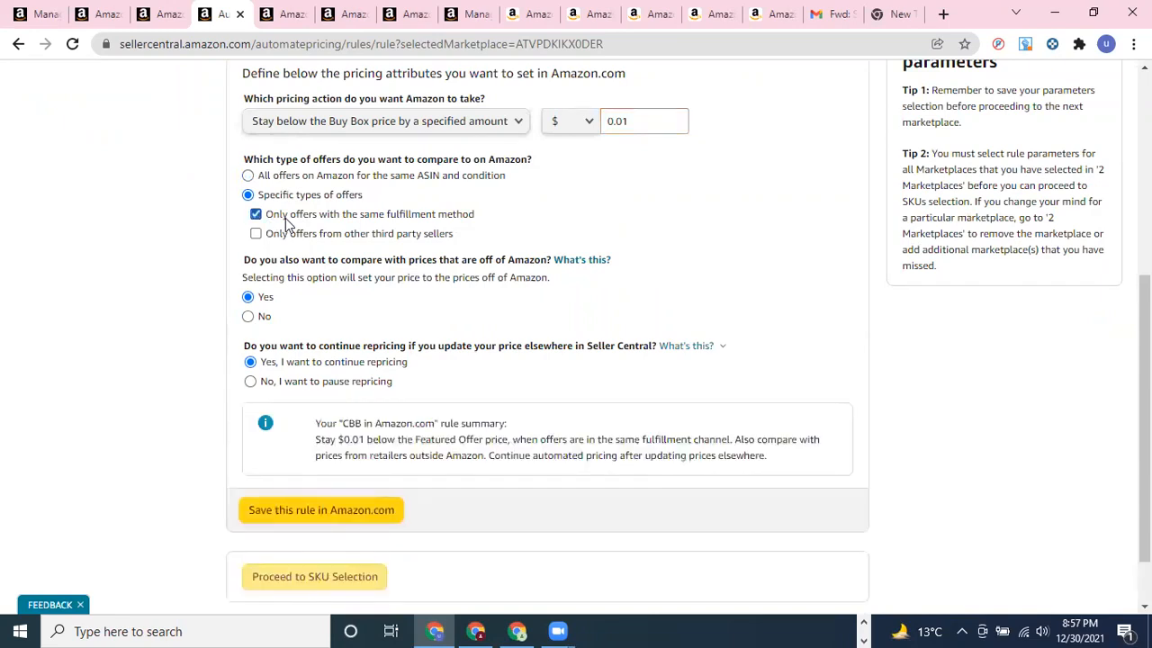
{"action": "left_click", "coordinate": [288, 220]}
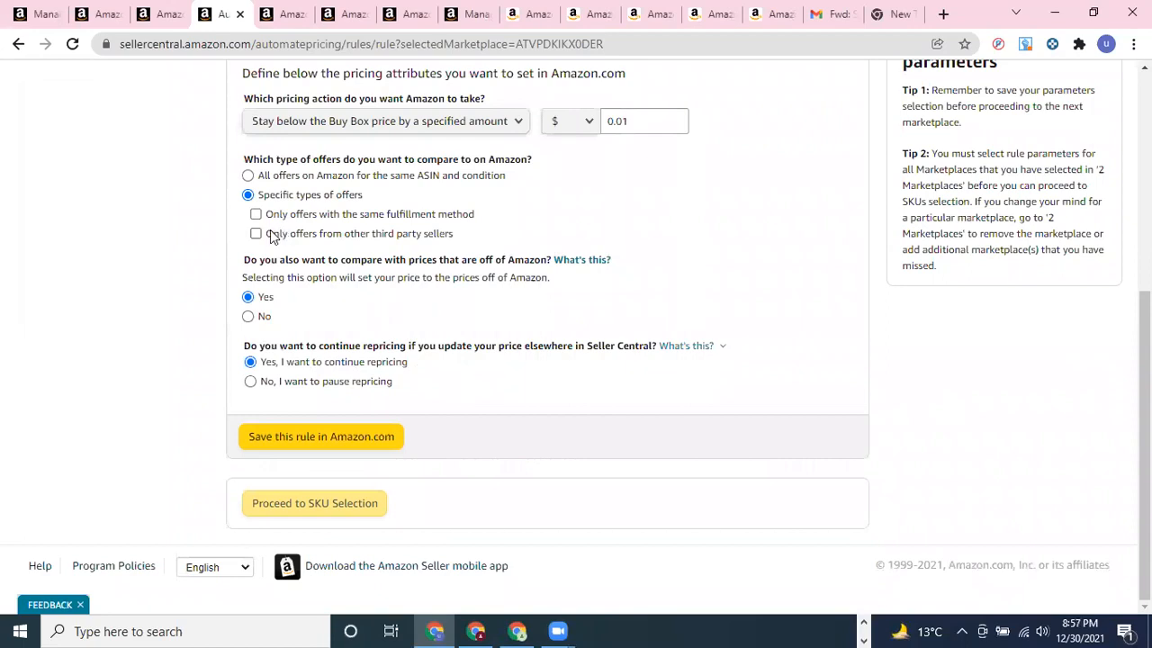
{"action": "left_click", "coordinate": [273, 236]}
{"action": "left_click", "coordinate": [260, 233]}
{"action": "left_click", "coordinate": [259, 180]}
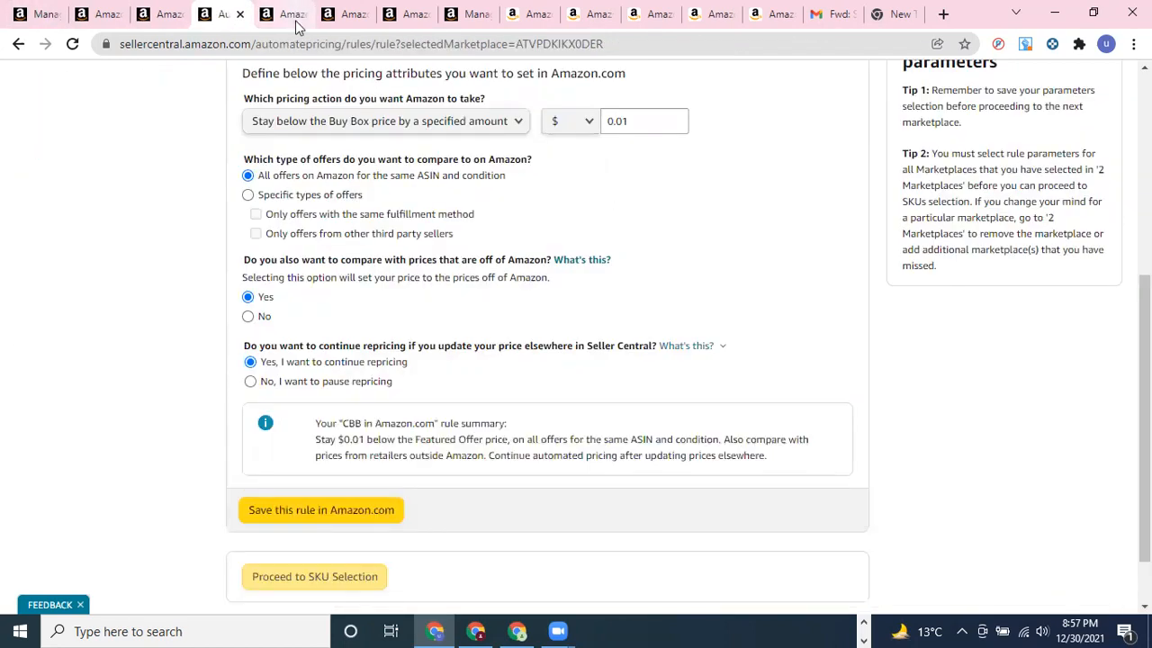
Set the Redi Shade pleated shade listing's price to $40.95 in the inventory list.
{"action": "left_click", "coordinate": [290, 15]}
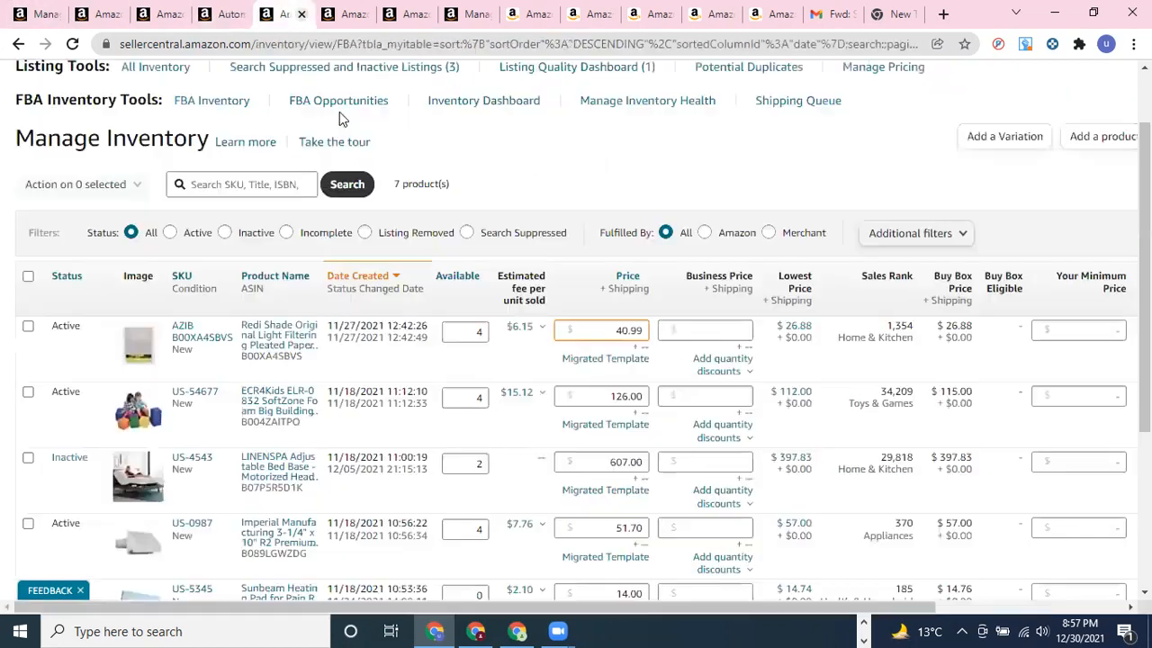
{"action": "double_click", "coordinate": [627, 329]}
{"action": "left_click_drag", "start_coordinate": [627, 329], "coordinate": [645, 331]}
{"action": "left_click", "coordinate": [615, 330]}
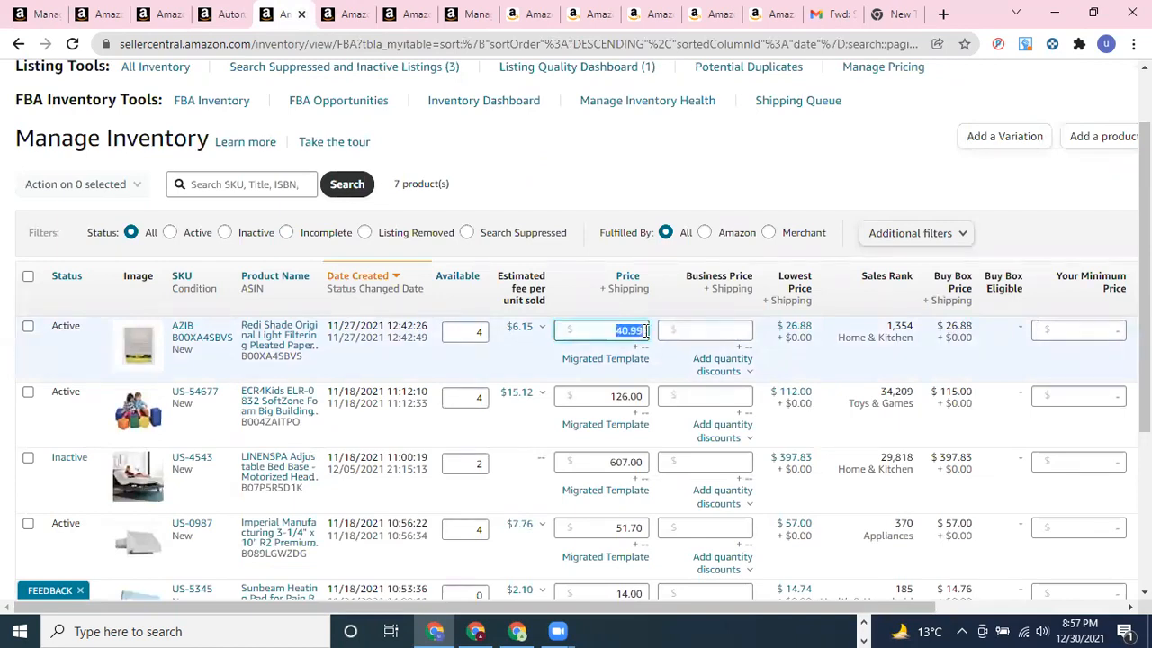
{"action": "type", "text": "40.95"}
Set the CBB rule to pause repricing when the price is updated elsewhere in Seller Central.
{"action": "left_click", "coordinate": [241, 9]}
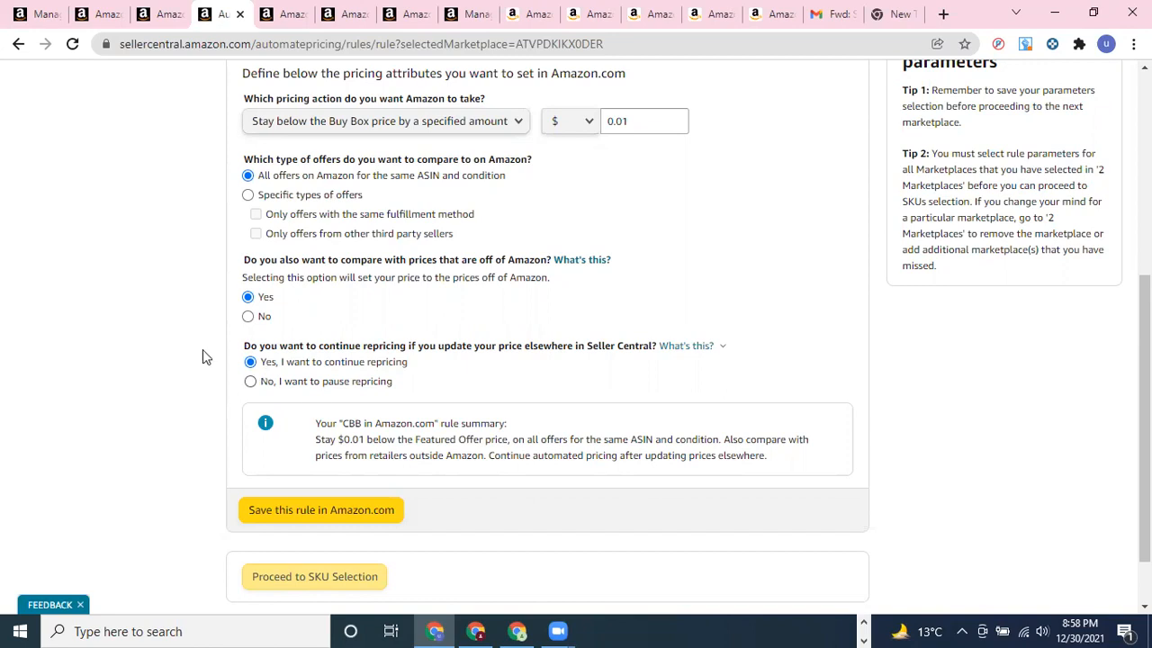
{"action": "left_click", "coordinate": [304, 383]}
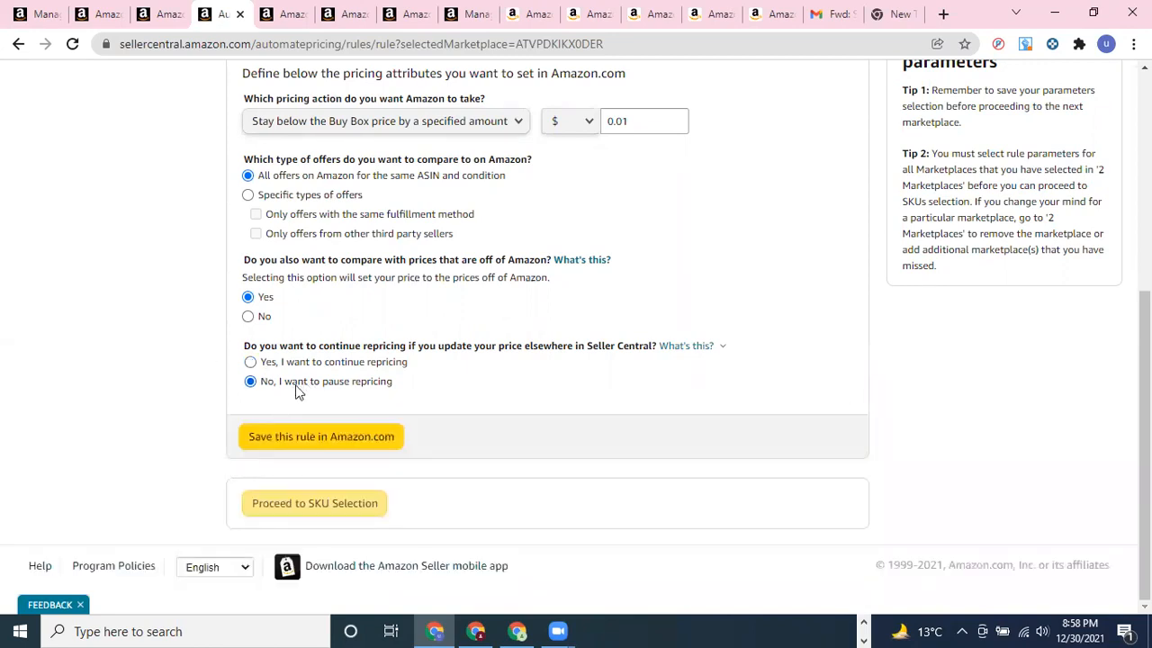
Set the CBB rule to continue repricing after price updates elsewhere, save it for Amazon.com and proceed to SKU selection.
{"action": "left_click", "coordinate": [283, 13]}
{"action": "left_click", "coordinate": [212, 13]}
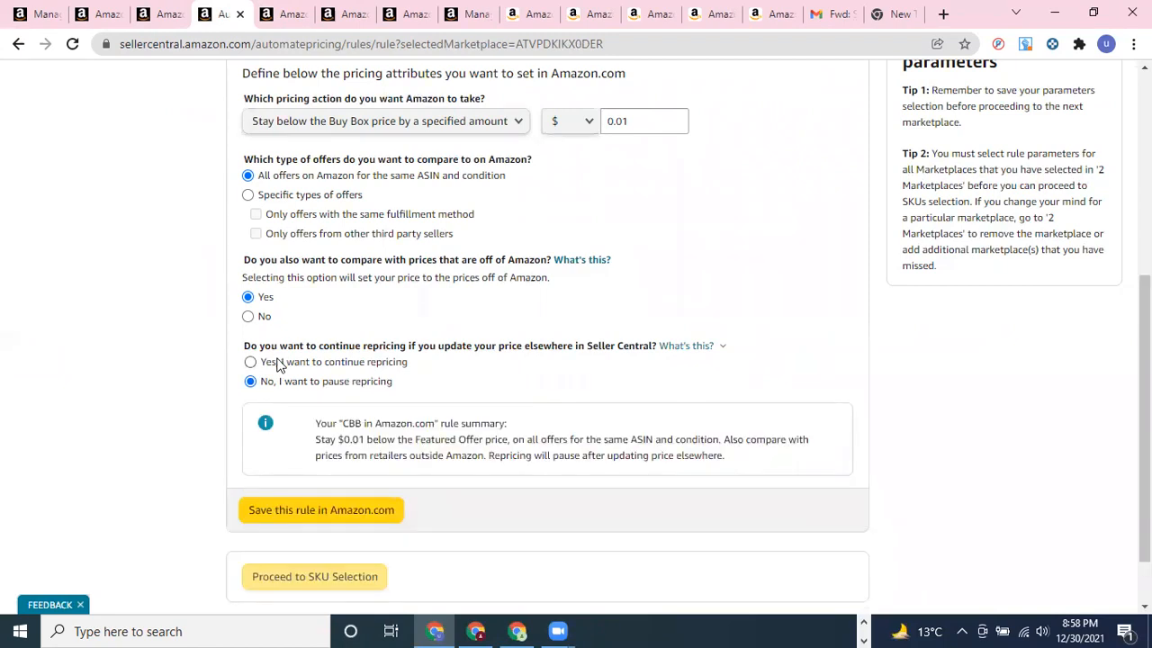
{"action": "left_click", "coordinate": [278, 363]}
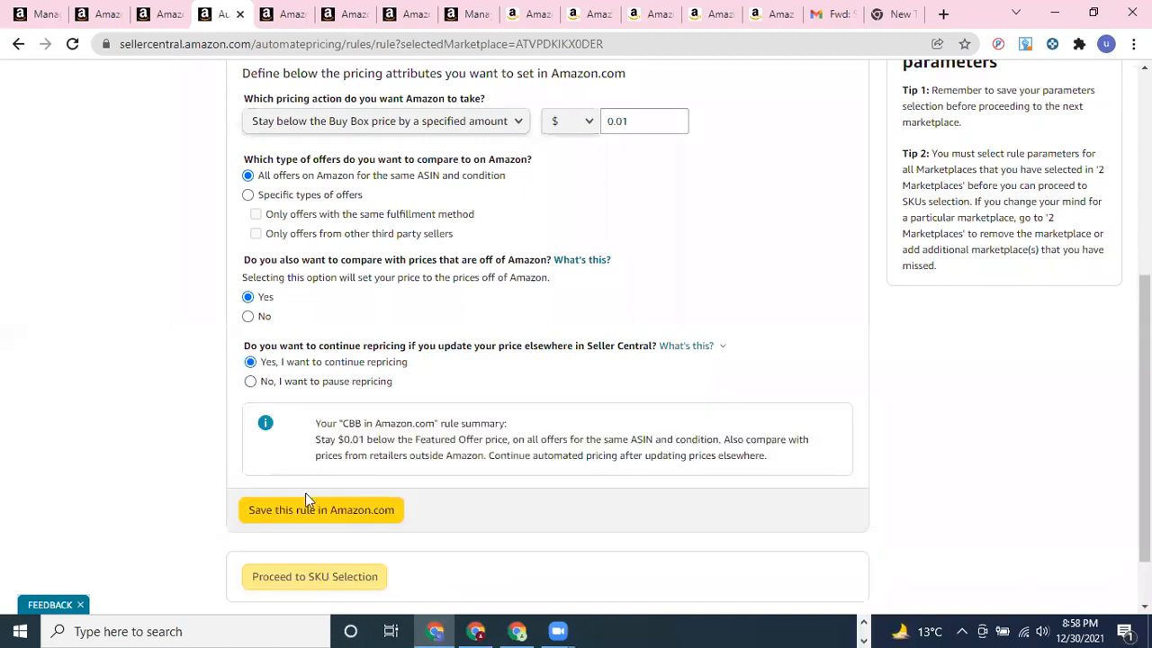
{"action": "left_click", "coordinate": [313, 516]}
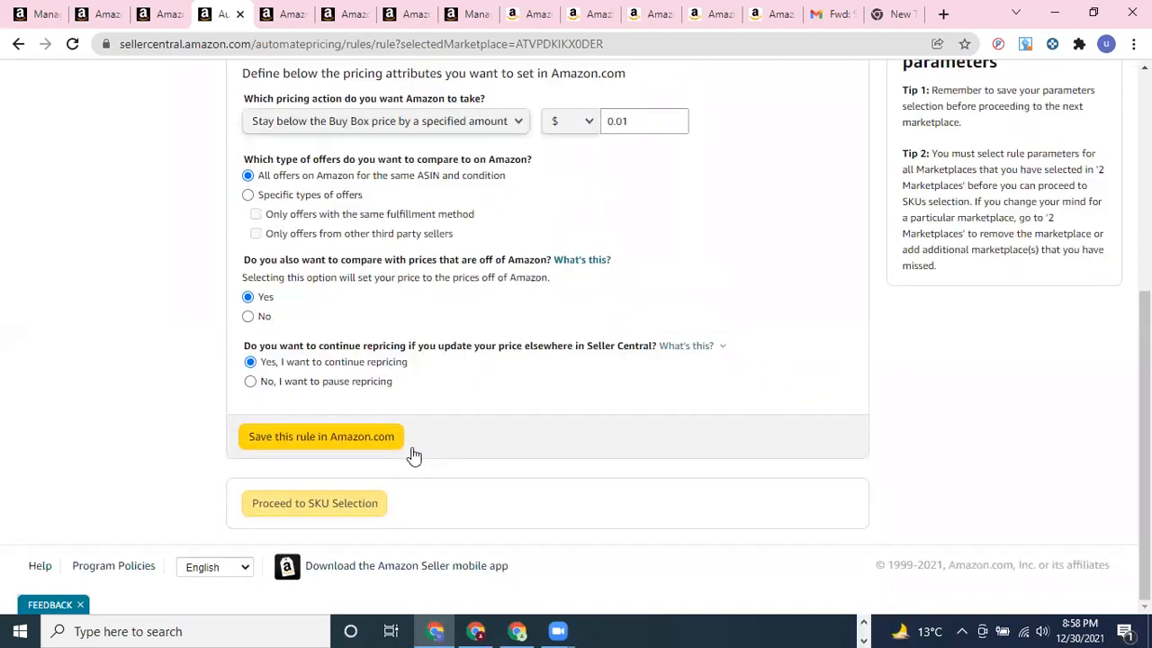
{"action": "left_click", "coordinate": [411, 451]}
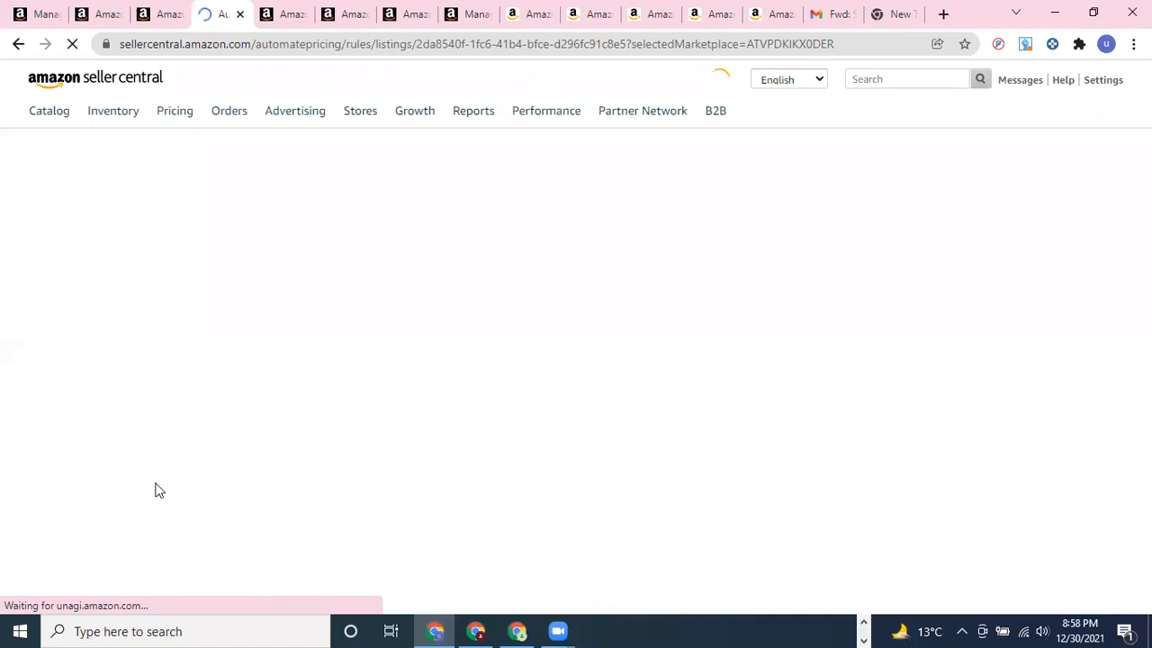
Select the Redi Shade and ECR4Kids SKUs for the CBB rule and open the ECR4Kids listing's action choices.
{"action": "scroll", "coordinate": [105, 258], "scroll_direction": "down", "scroll_amount": 1}
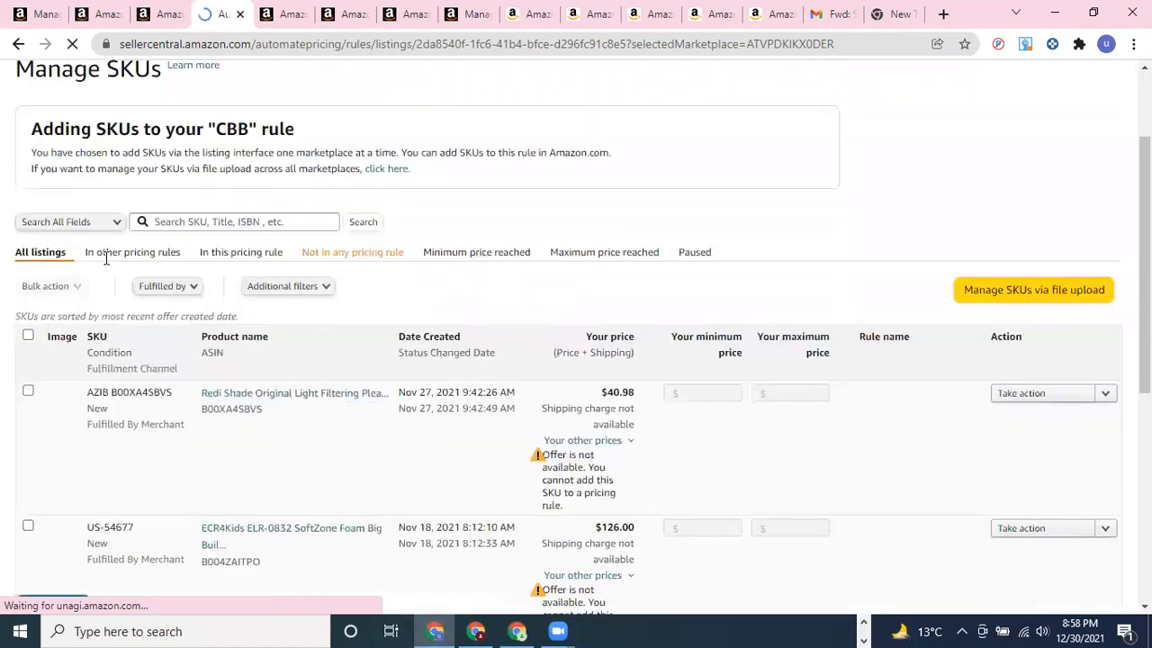
{"action": "scroll", "coordinate": [105, 258], "scroll_direction": "down", "scroll_amount": 1}
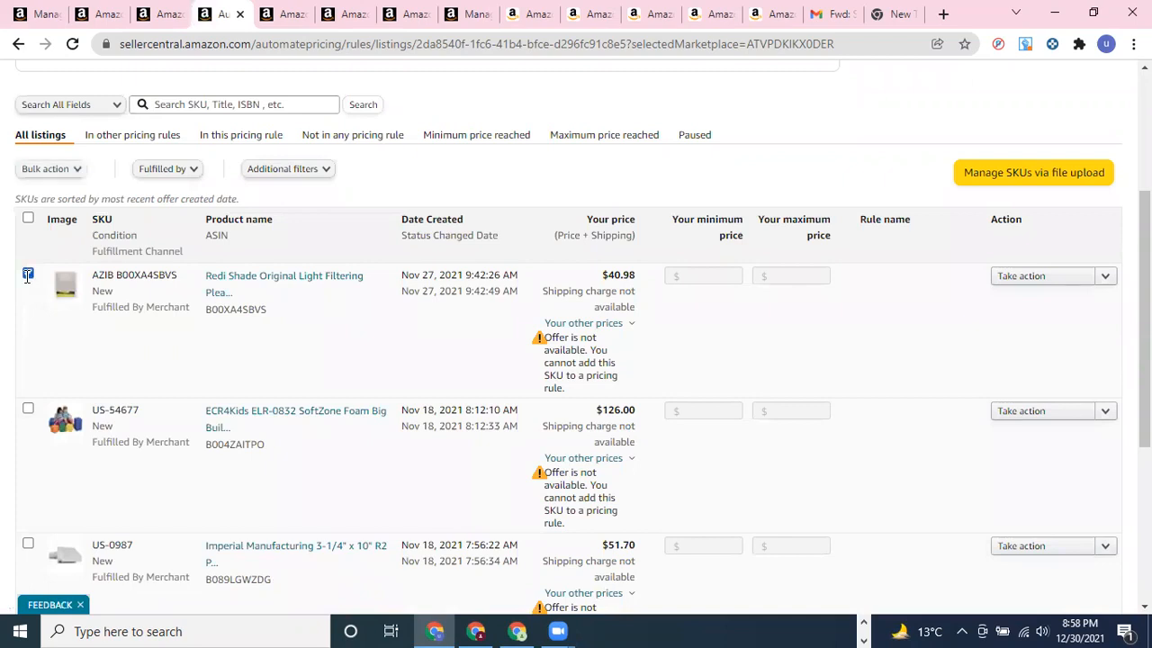
{"action": "left_click", "coordinate": [27, 274]}
{"action": "left_click", "coordinate": [28, 409]}
{"action": "left_click", "coordinate": [1042, 411]}
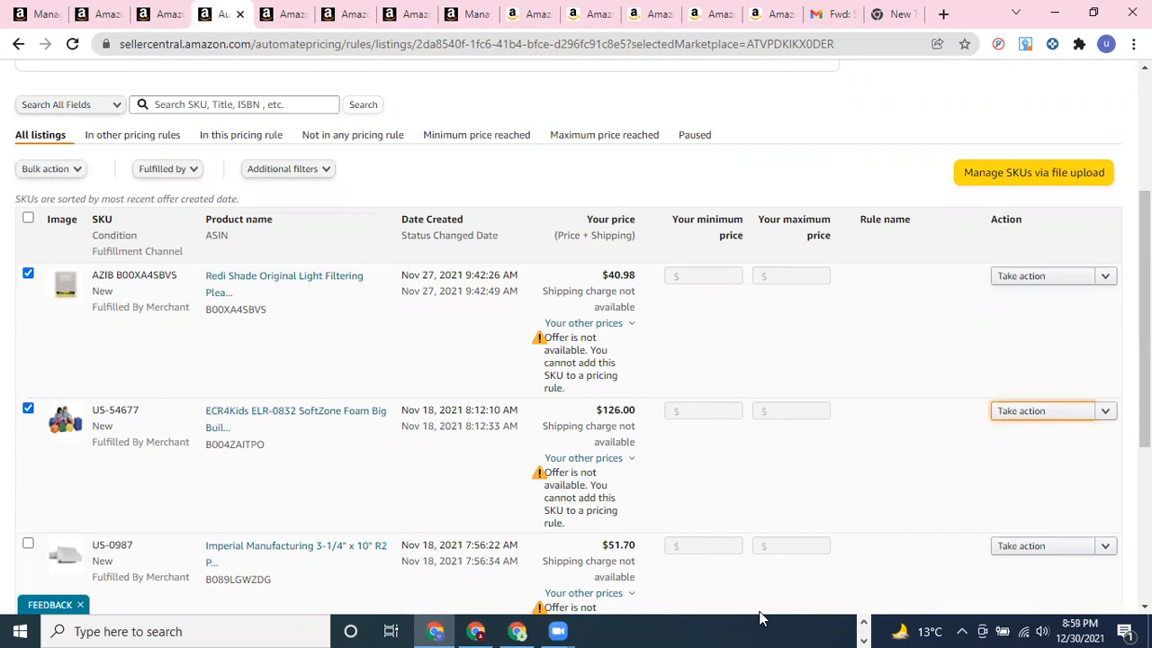
{"action": "scroll", "coordinate": [758, 610], "scroll_direction": "up", "scroll_amount": 3}
{"action": "scroll", "coordinate": [563, 340], "scroll_direction": "down", "scroll_amount": 4}
{"action": "scroll", "coordinate": [564, 338], "scroll_direction": "up", "scroll_amount": 4}
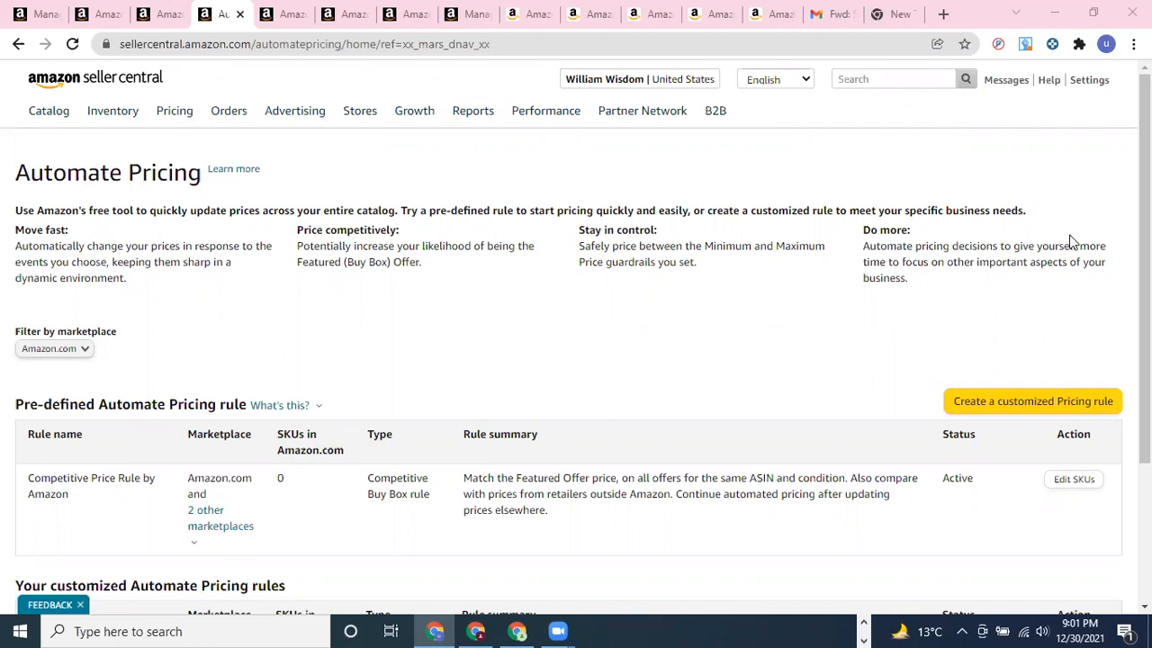
Start a customized pricing rule of type Competitive Lowest Price, name it CLP and proceed to marketplace selection.
{"action": "left_click", "coordinate": [997, 405]}
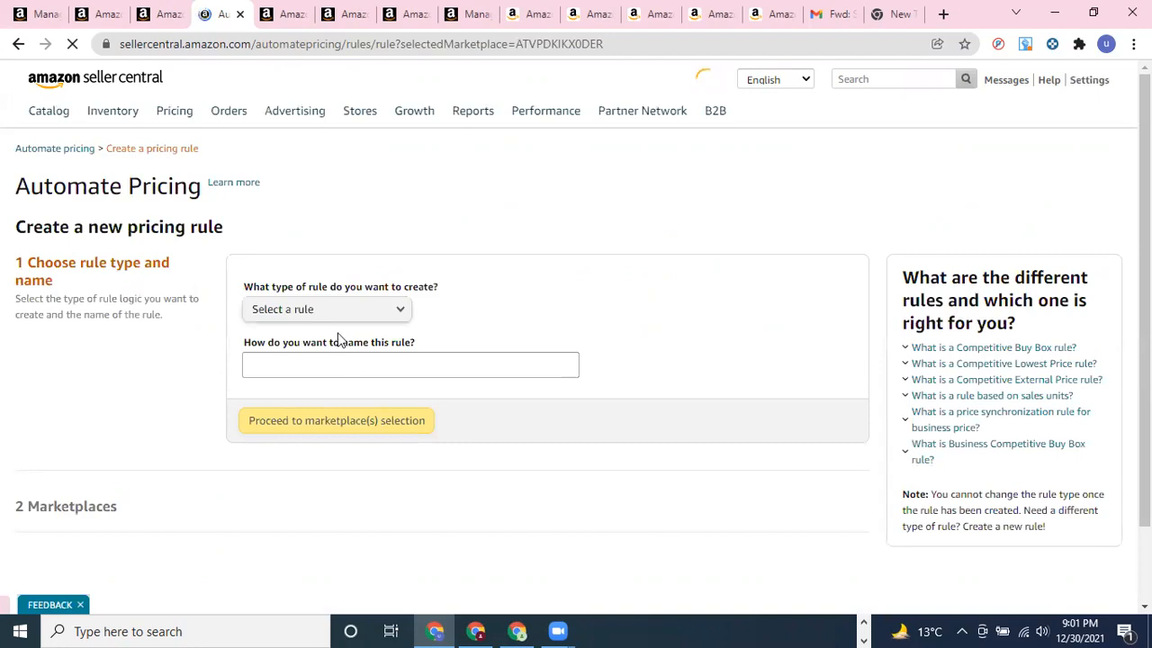
{"action": "left_click", "coordinate": [335, 312]}
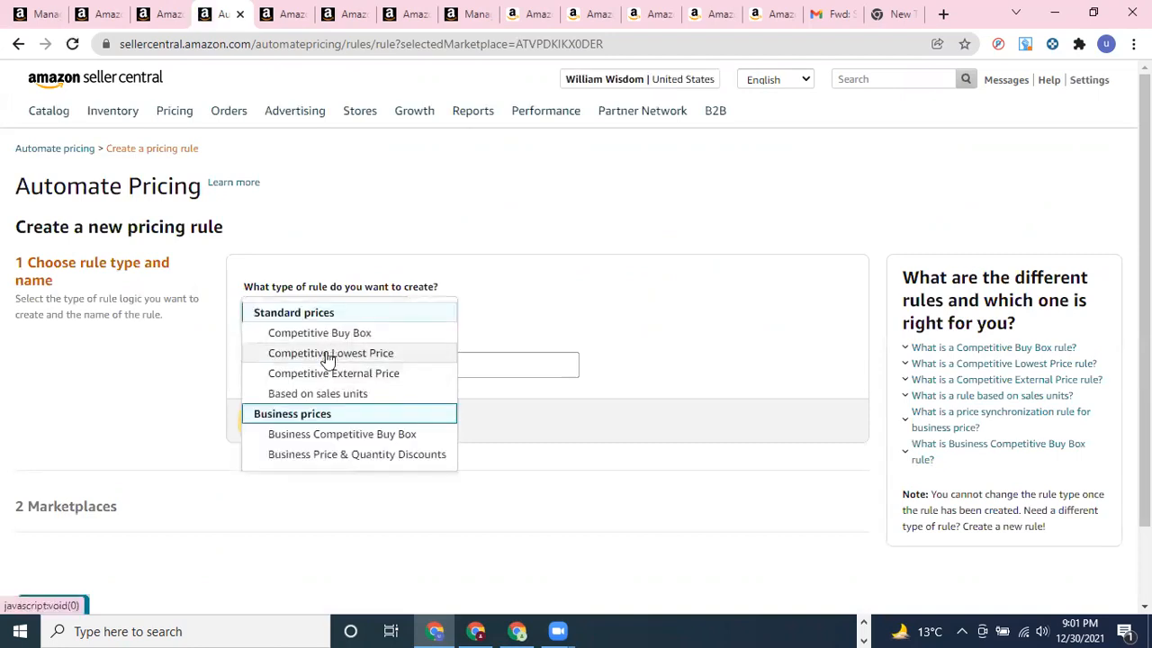
{"action": "left_click", "coordinate": [327, 353]}
{"action": "left_click", "coordinate": [332, 367]}
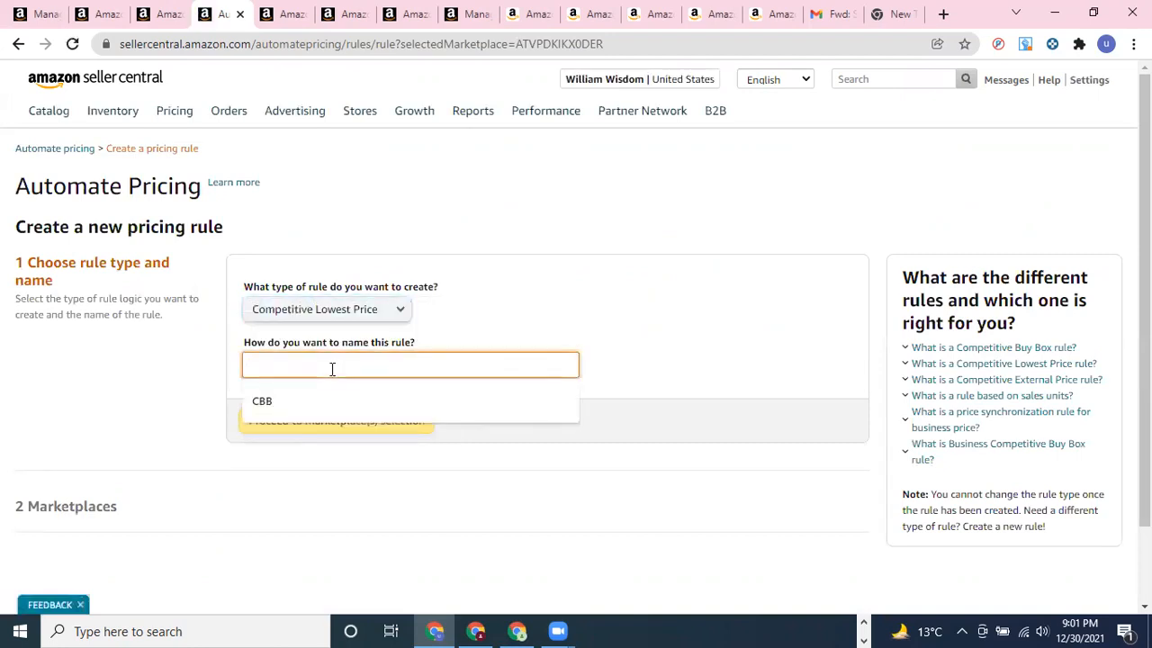
{"action": "type", "text": "CLO"}
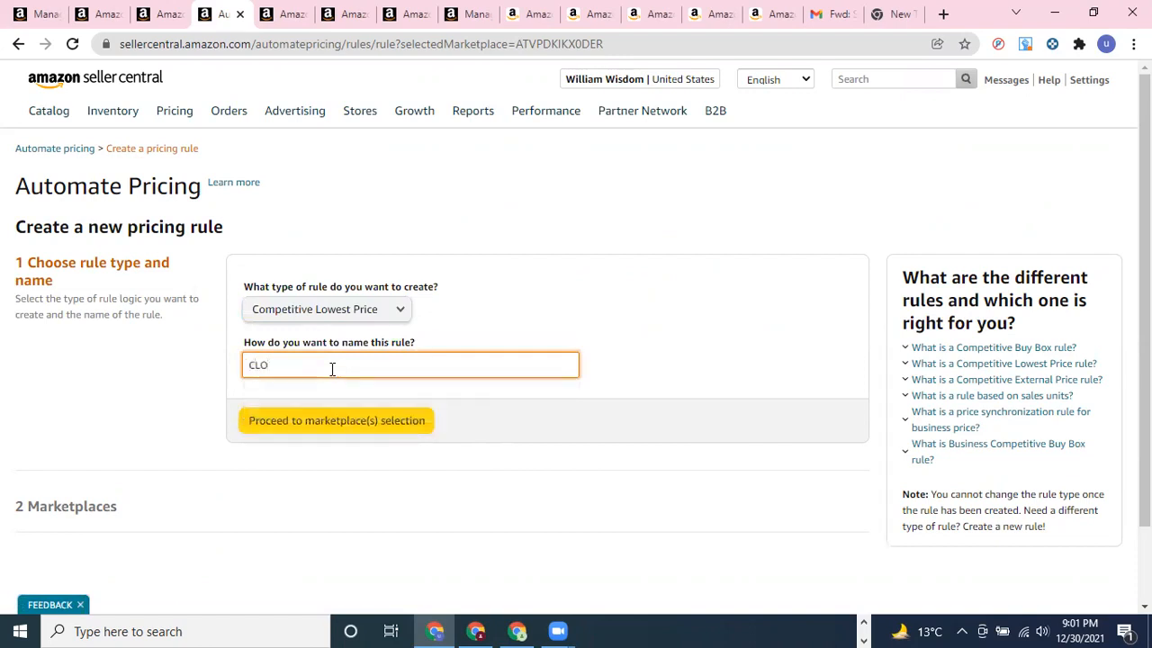
{"action": "key", "text": "BackSpace"}
{"action": "type", "text": "P"}
{"action": "left_click", "coordinate": [342, 419]}
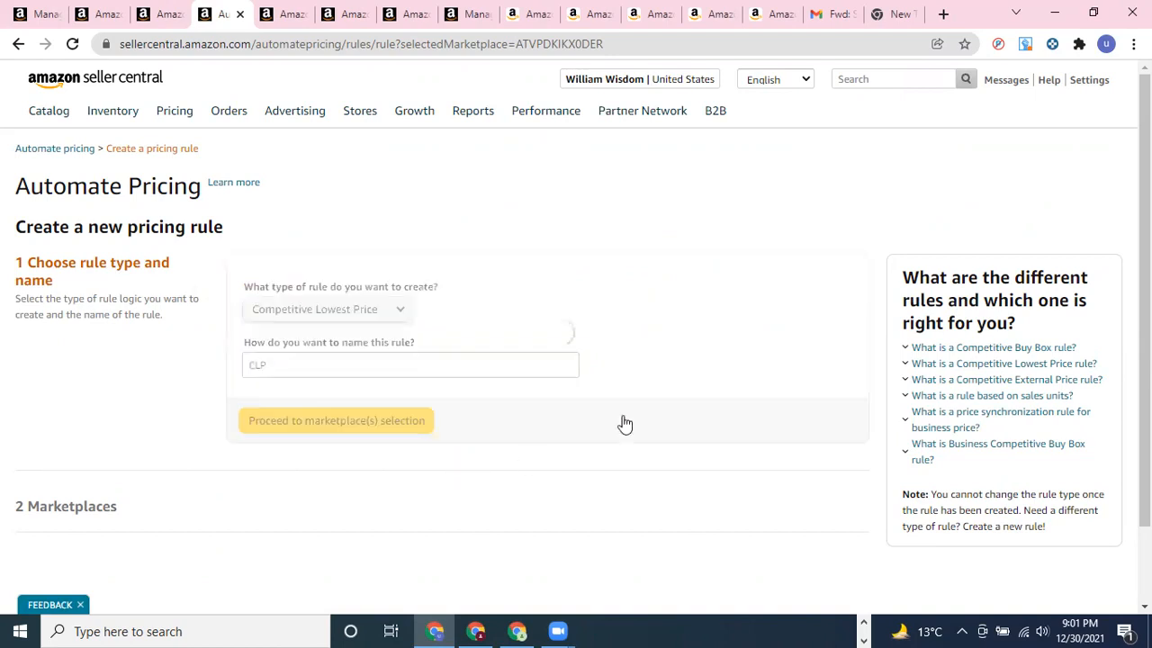
Choose Amazon.com as the CLP rule's marketplace, proceed to its parameters and open the pricing action choices.
{"action": "left_click", "coordinate": [274, 393]}
{"action": "left_click", "coordinate": [304, 461]}
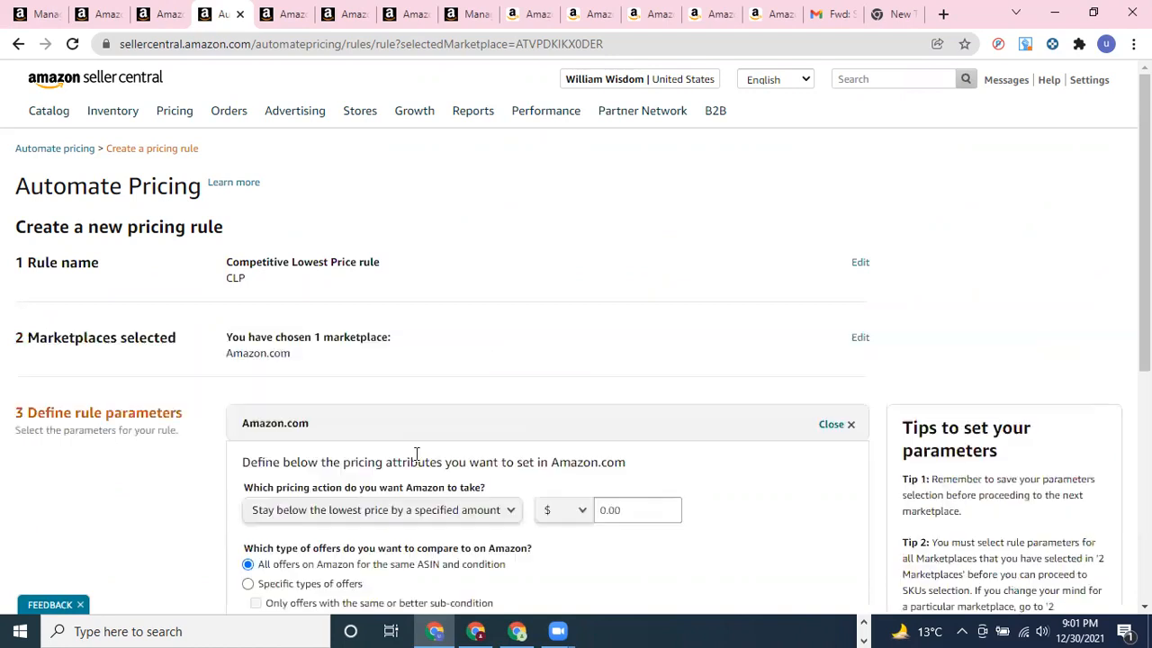
{"action": "scroll", "coordinate": [416, 455], "scroll_direction": "down", "scroll_amount": 3}
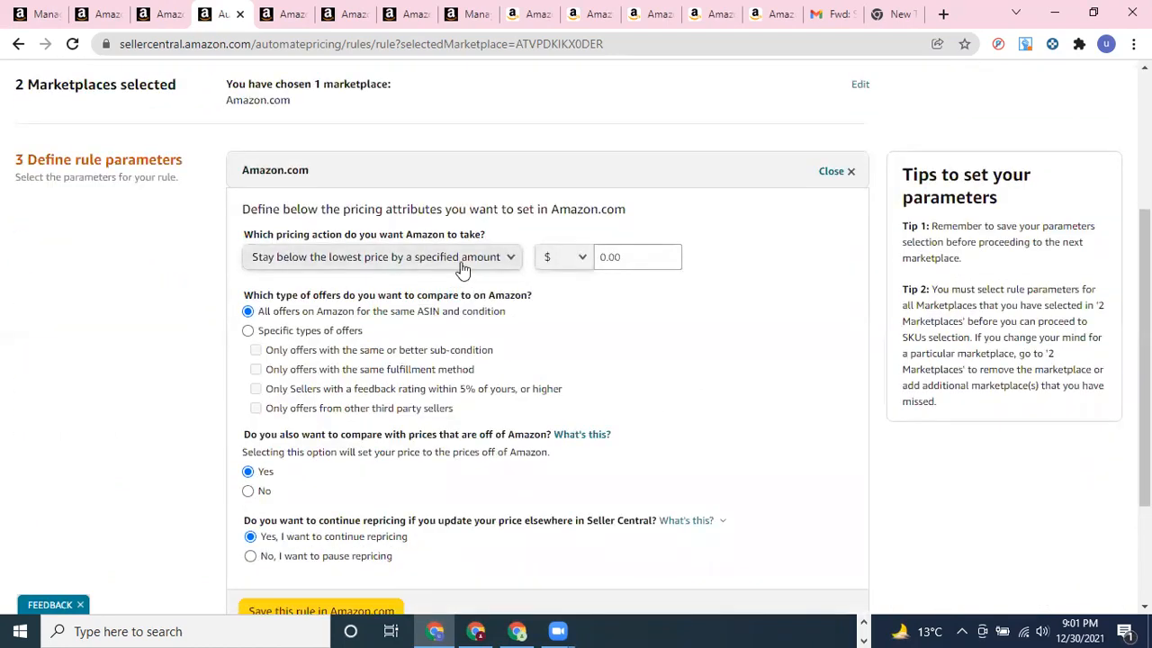
{"action": "left_click", "coordinate": [422, 259]}
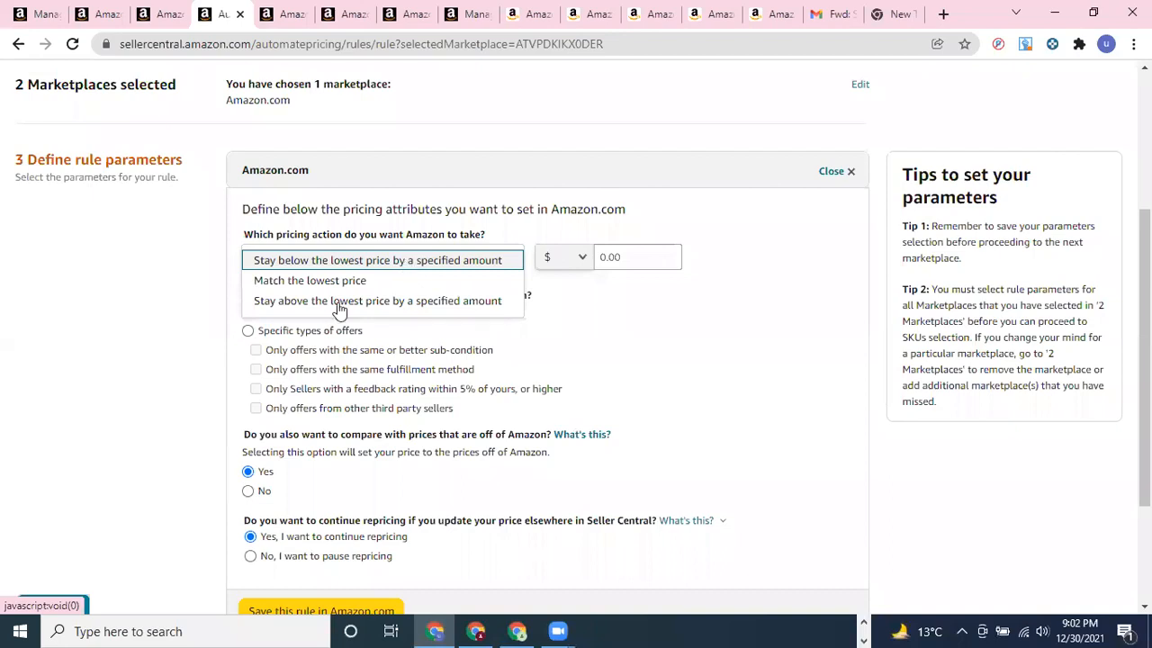
Open the seller offers for the FINIS Long Floating Fins on their product page and compare the prices of the new offers.
{"action": "left_click", "coordinate": [715, 14]}
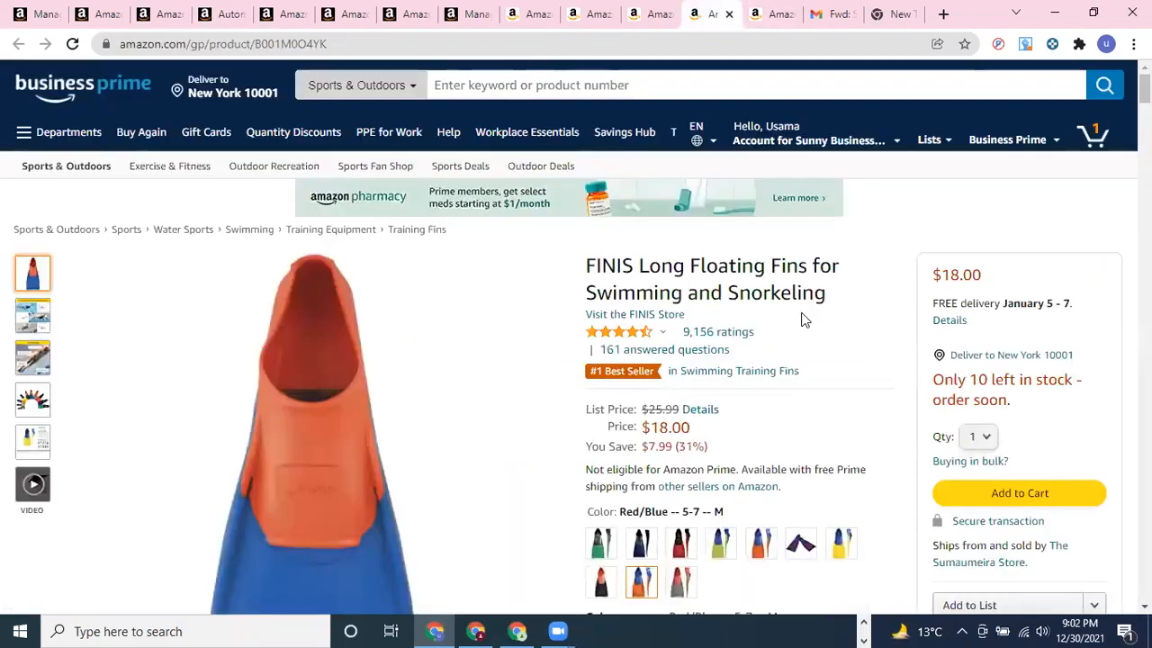
{"action": "scroll", "coordinate": [888, 315], "scroll_direction": "down", "scroll_amount": 5}
{"action": "scroll", "coordinate": [978, 285], "scroll_direction": "down", "scroll_amount": 1}
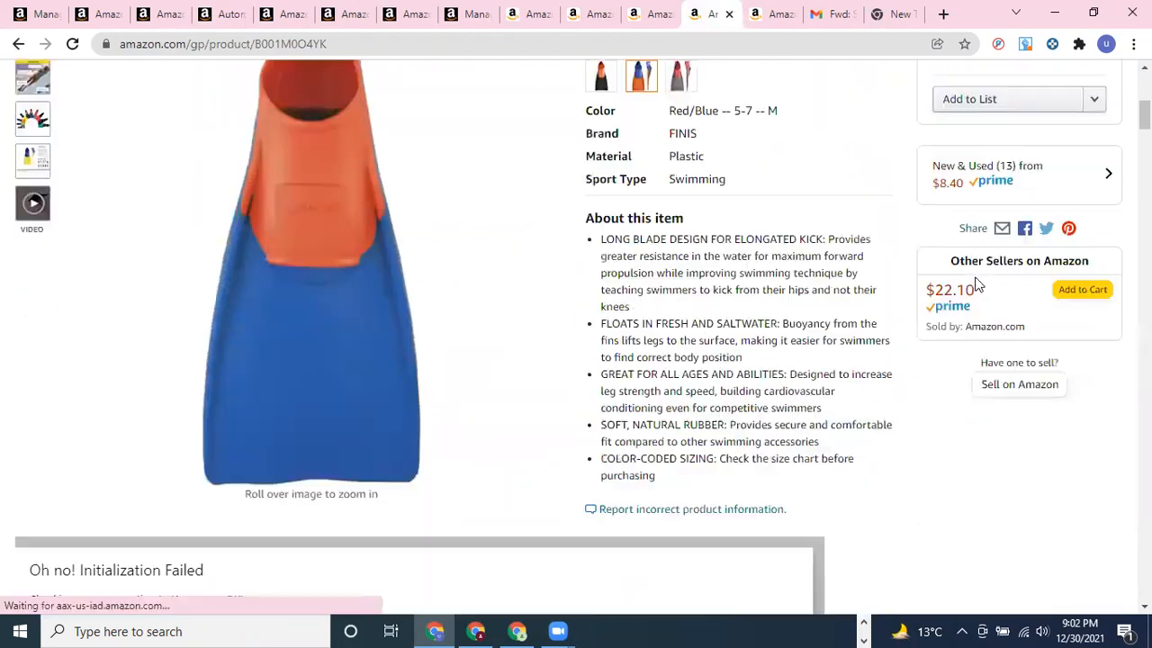
{"action": "left_click", "coordinate": [978, 284]}
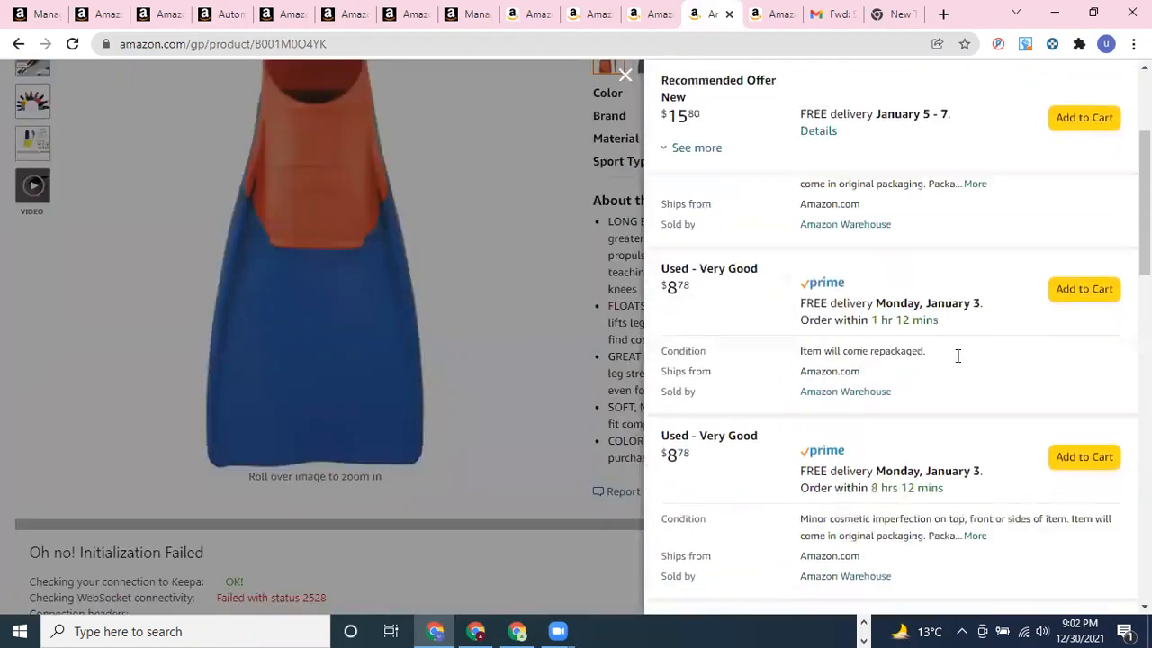
{"action": "scroll", "coordinate": [957, 355], "scroll_direction": "down", "scroll_amount": 2}
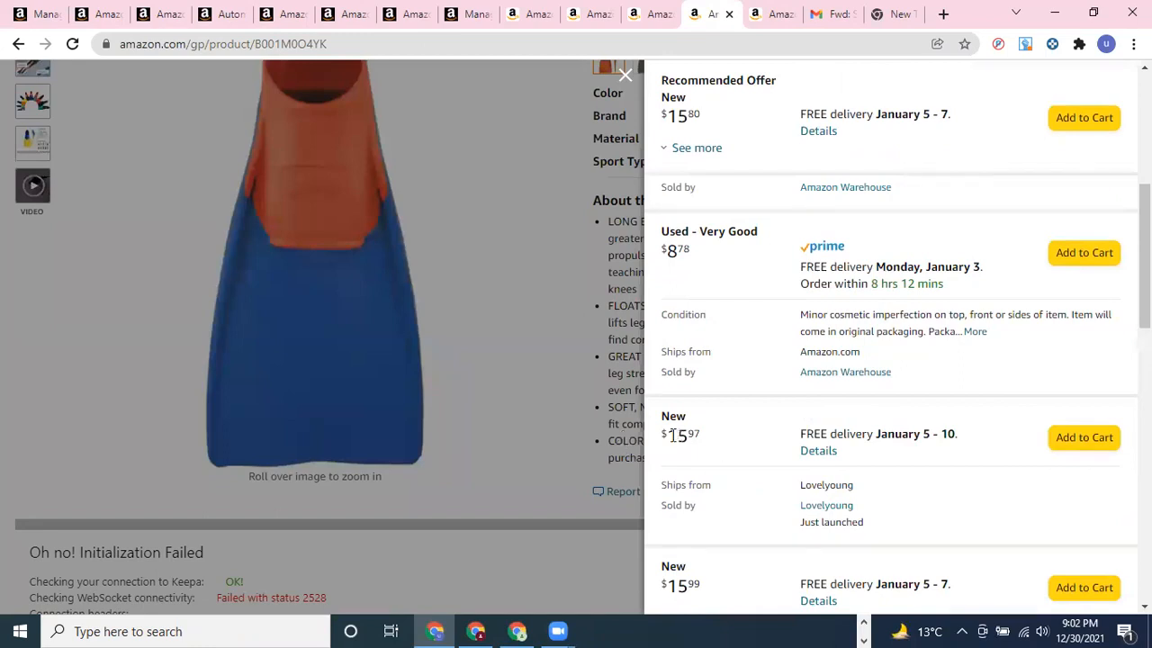
{"action": "double_click", "coordinate": [707, 445]}
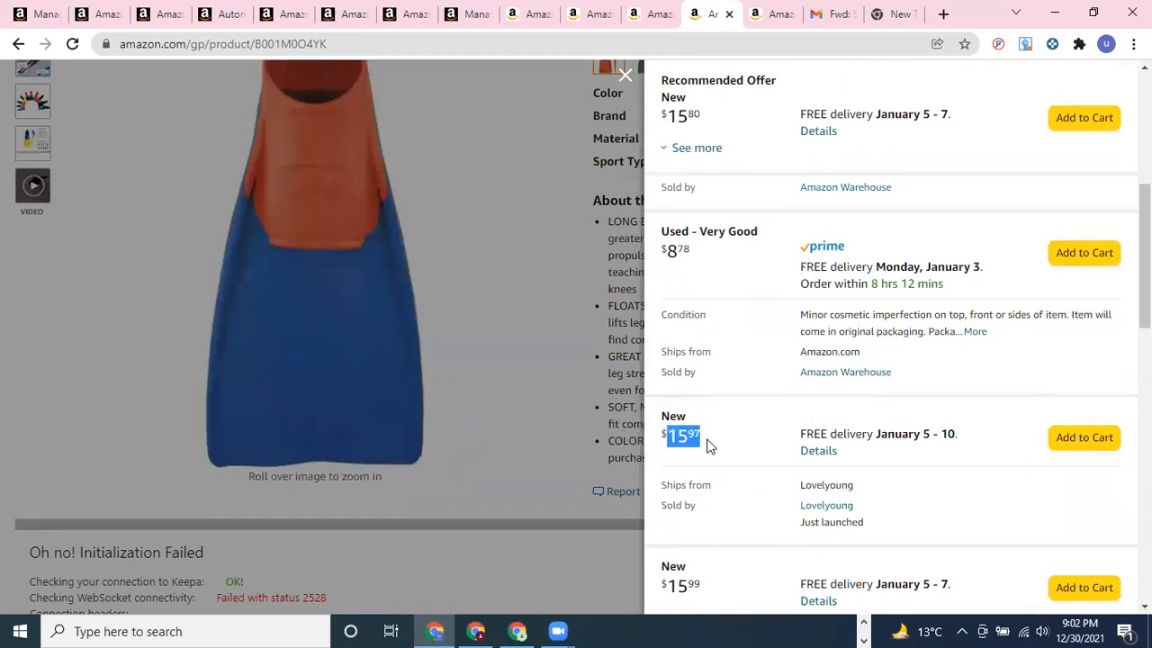
{"action": "left_click", "coordinate": [707, 445]}
{"action": "scroll", "coordinate": [684, 446], "scroll_direction": "down", "scroll_amount": 2}
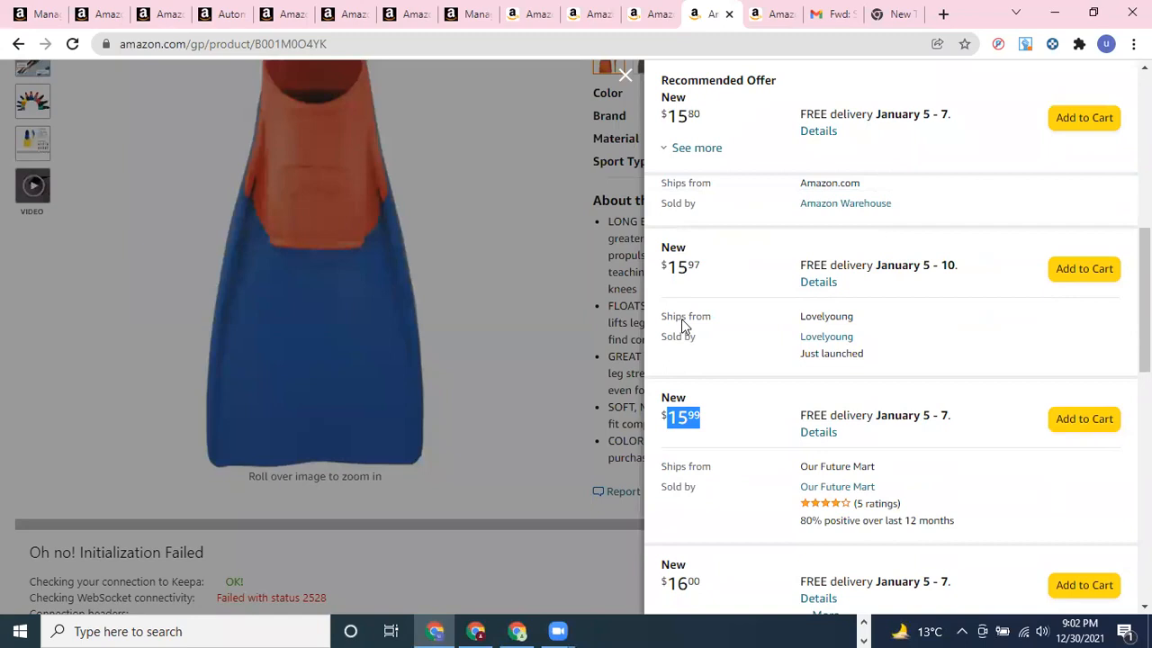
{"action": "left_click_drag", "start_coordinate": [669, 266], "coordinate": [682, 273]}
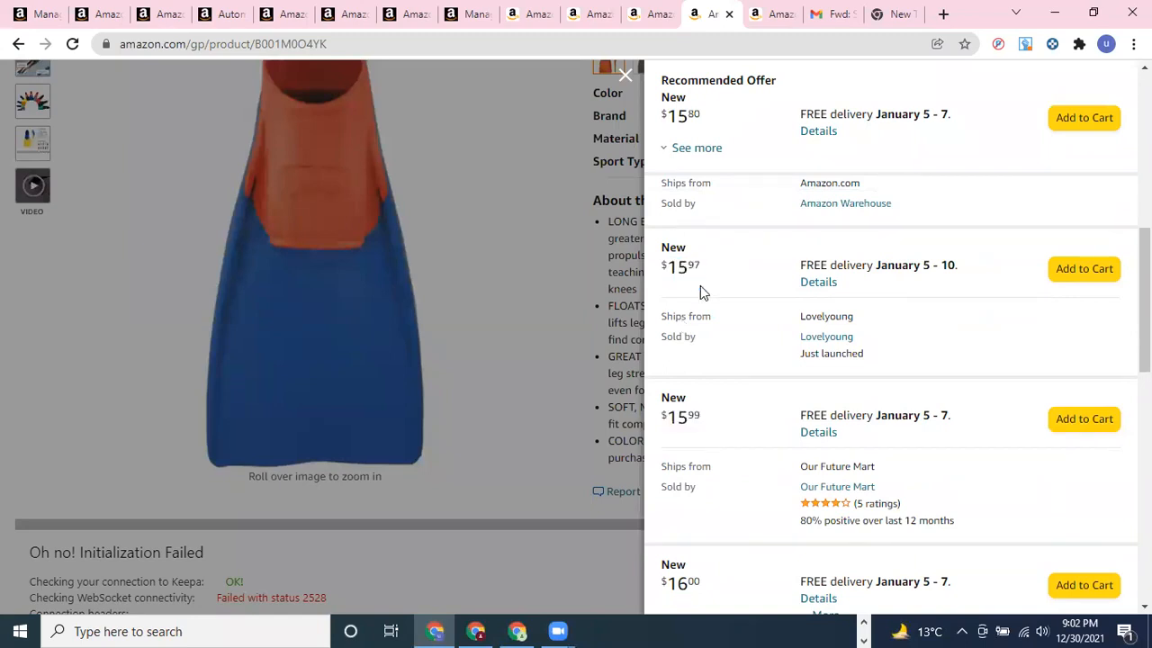
Compare the Recommended Offer's price with the other new offers in the fins' offer list.
{"action": "scroll", "coordinate": [700, 285], "scroll_direction": "up", "scroll_amount": 1}
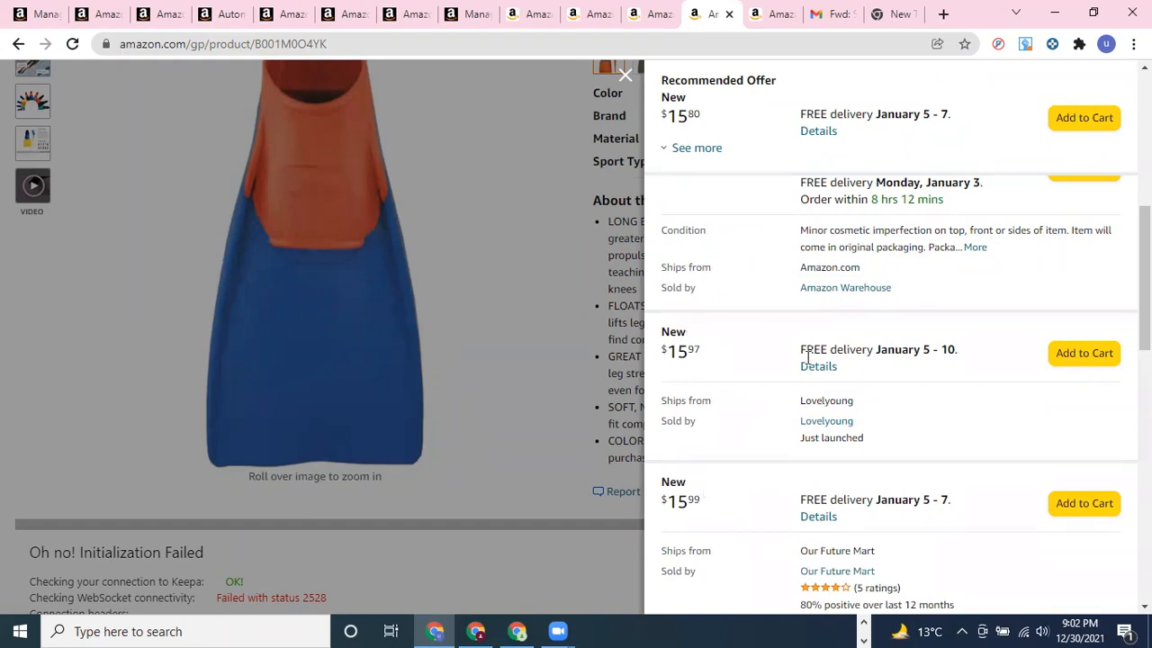
{"action": "scroll", "coordinate": [749, 378], "scroll_direction": "up", "scroll_amount": 4}
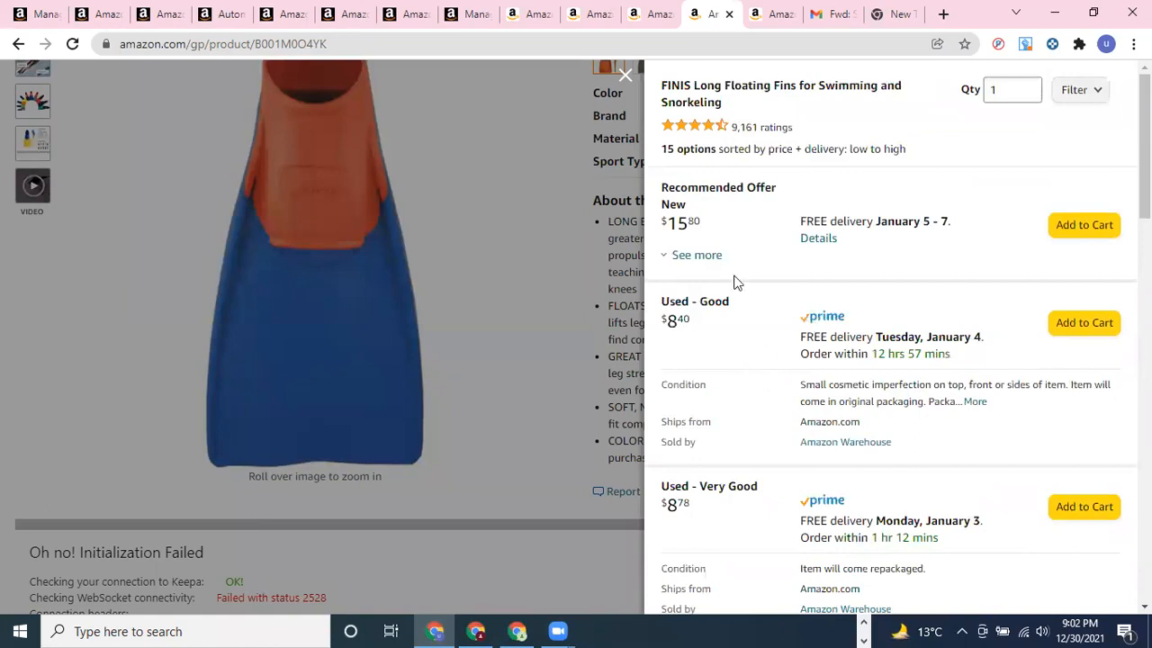
{"action": "double_click", "coordinate": [669, 230]}
{"action": "left_click", "coordinate": [703, 233]}
{"action": "scroll", "coordinate": [703, 233], "scroll_direction": "down", "scroll_amount": 10}
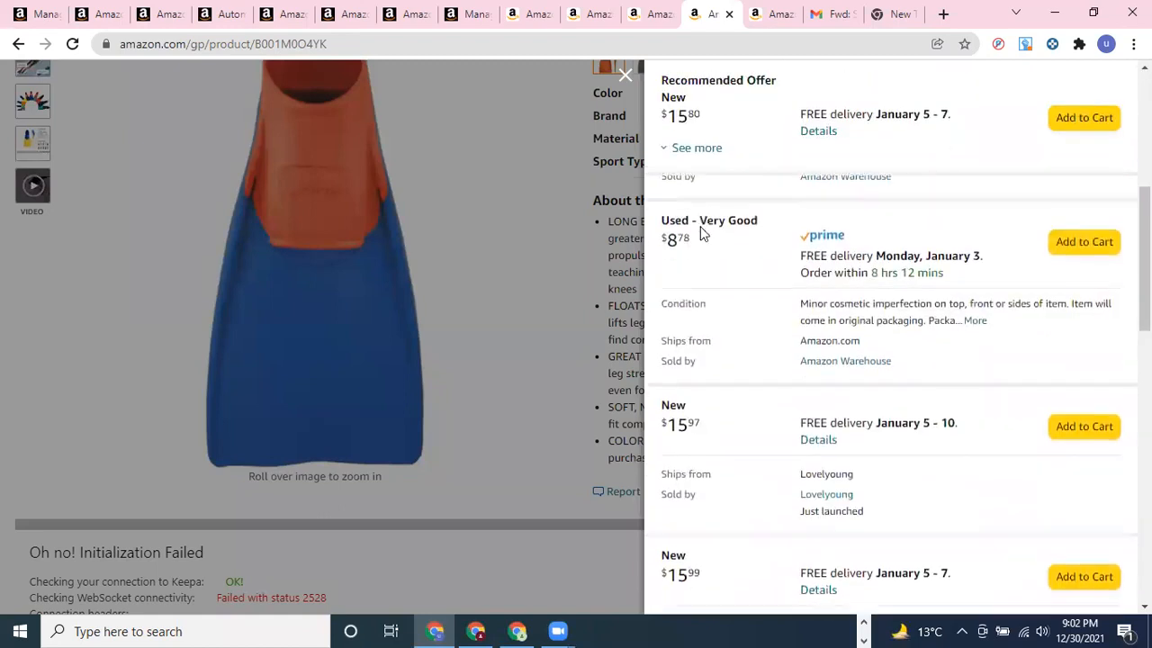
{"action": "scroll", "coordinate": [755, 387], "scroll_direction": "up", "scroll_amount": 1}
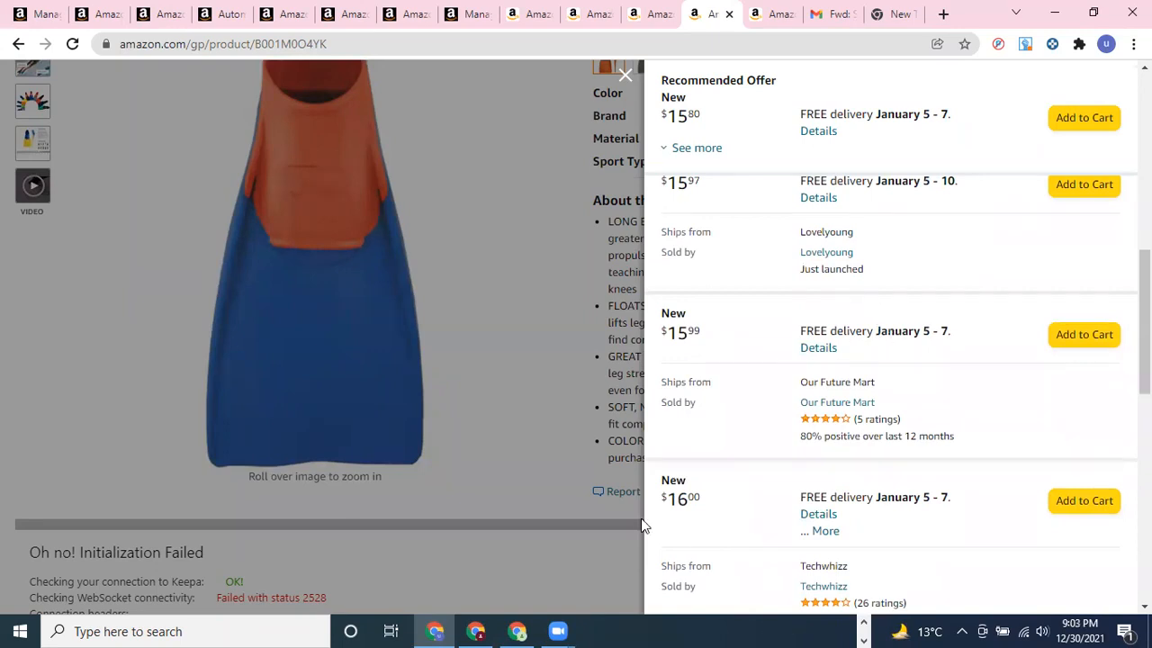
Close the offer list on the other open FINIS fins page and check the Buy Box price.
{"action": "left_click", "coordinate": [640, 13]}
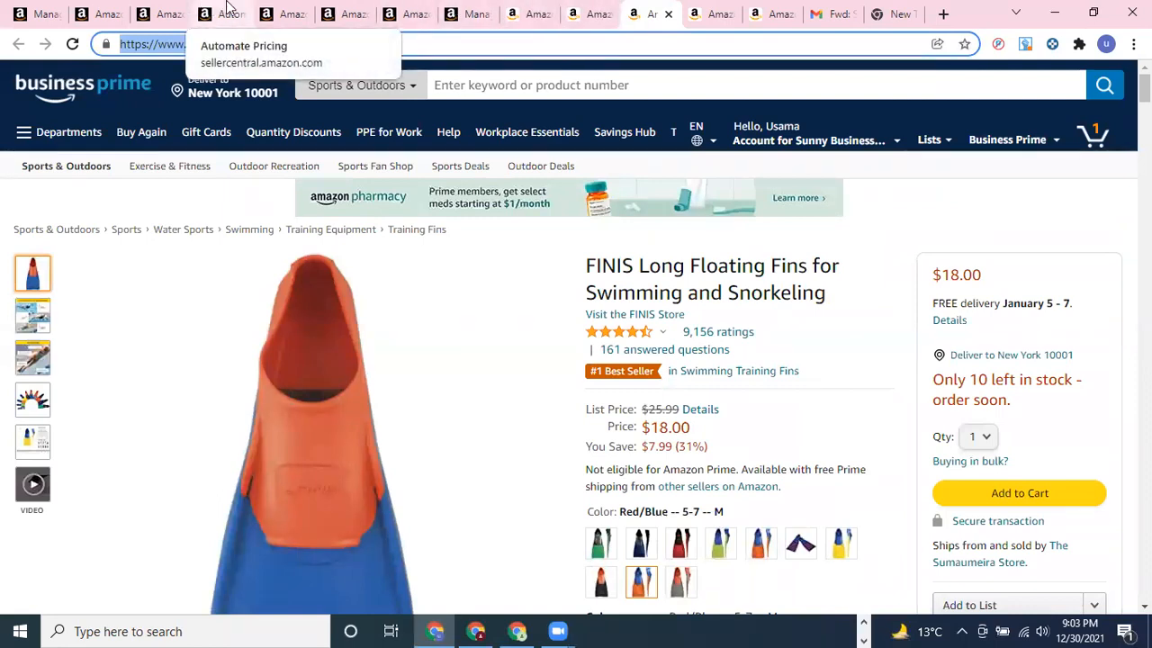
{"action": "left_click", "coordinate": [229, 11]}
{"action": "left_click", "coordinate": [523, 13]}
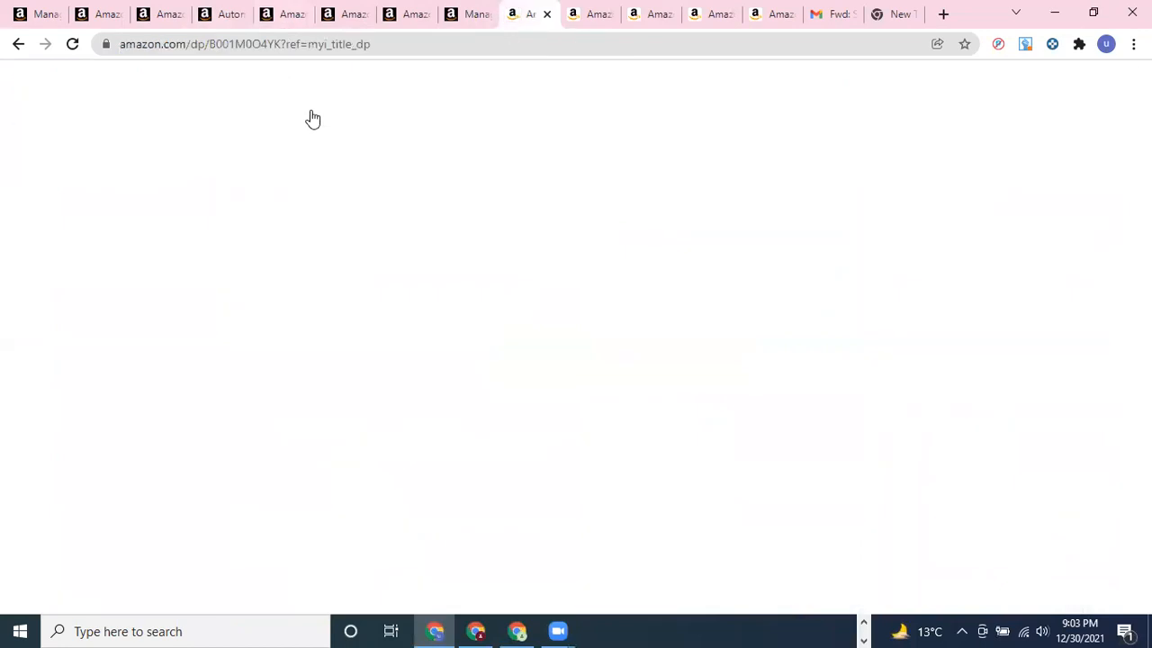
{"action": "scroll", "coordinate": [785, 179], "scroll_direction": "up", "scroll_amount": 5}
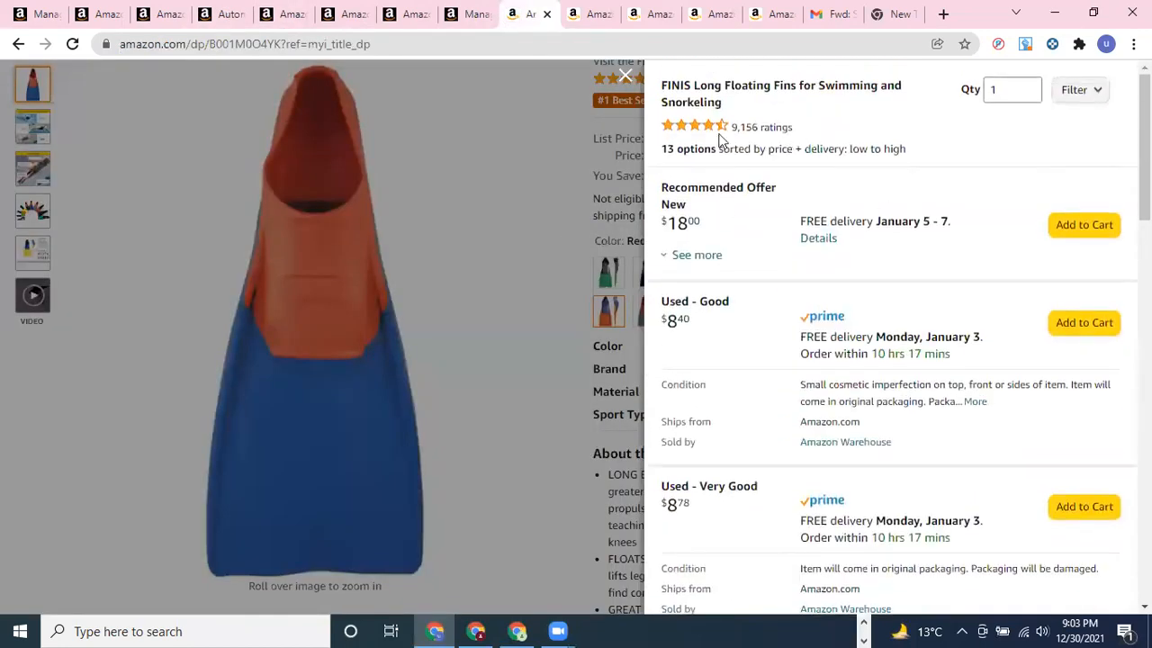
{"action": "left_click", "coordinate": [625, 76]}
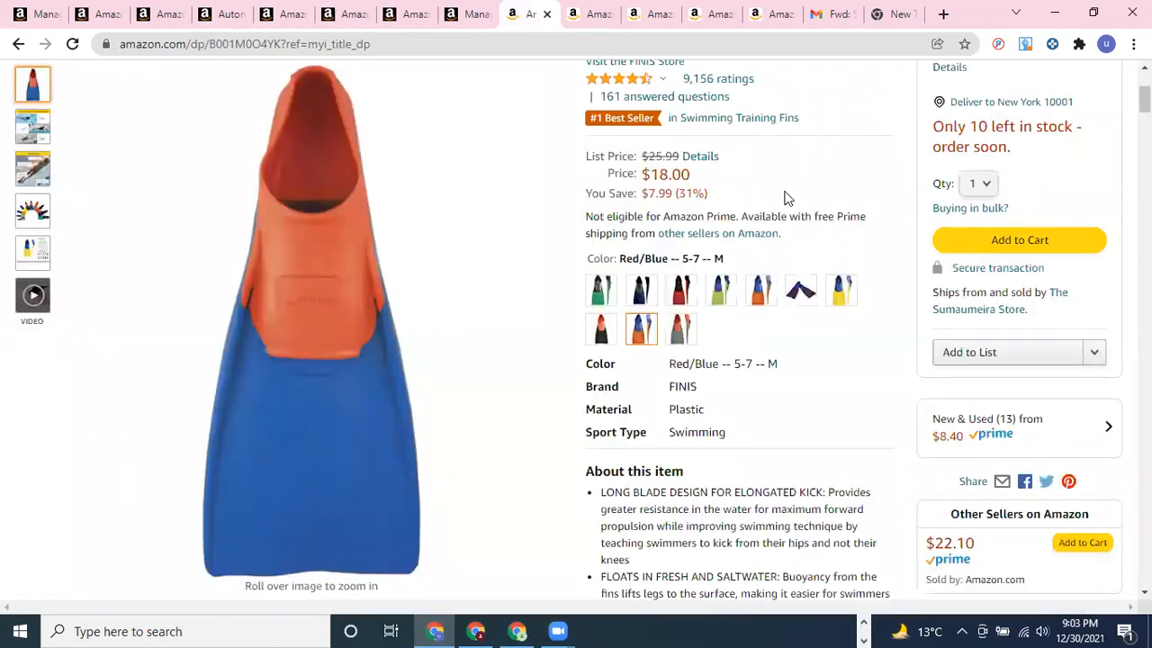
{"action": "scroll", "coordinate": [956, 304], "scroll_direction": "up", "scroll_amount": 3}
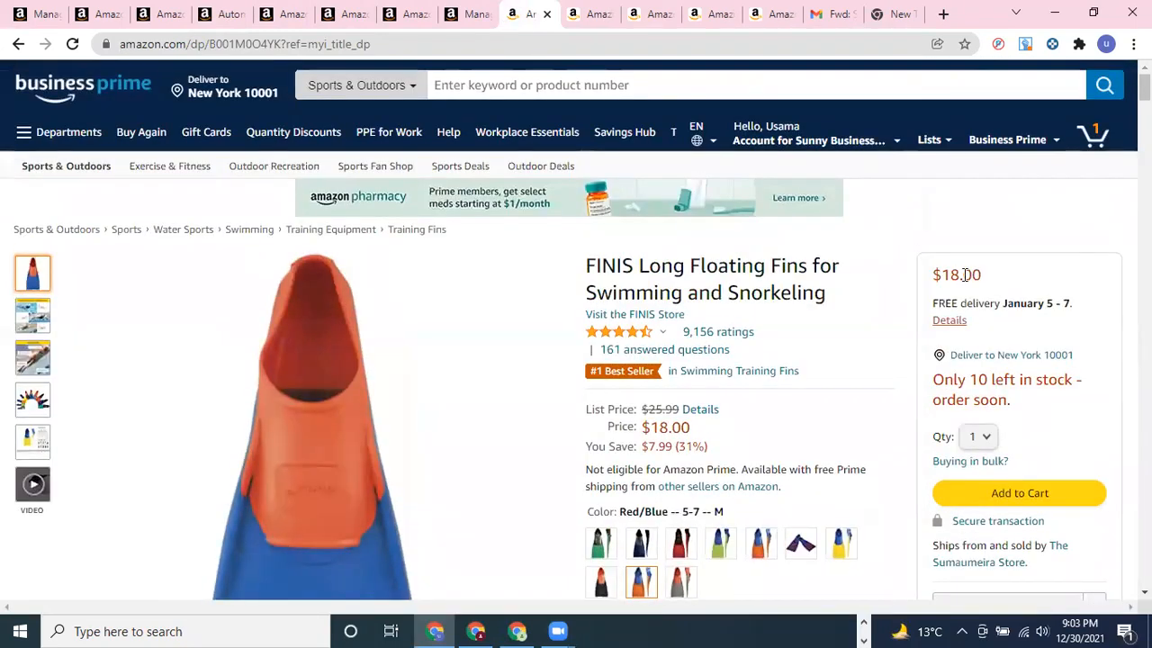
Return to the fins page with the offer list open and examine the Recommended Offer's price.
{"action": "left_click", "coordinate": [644, 13]}
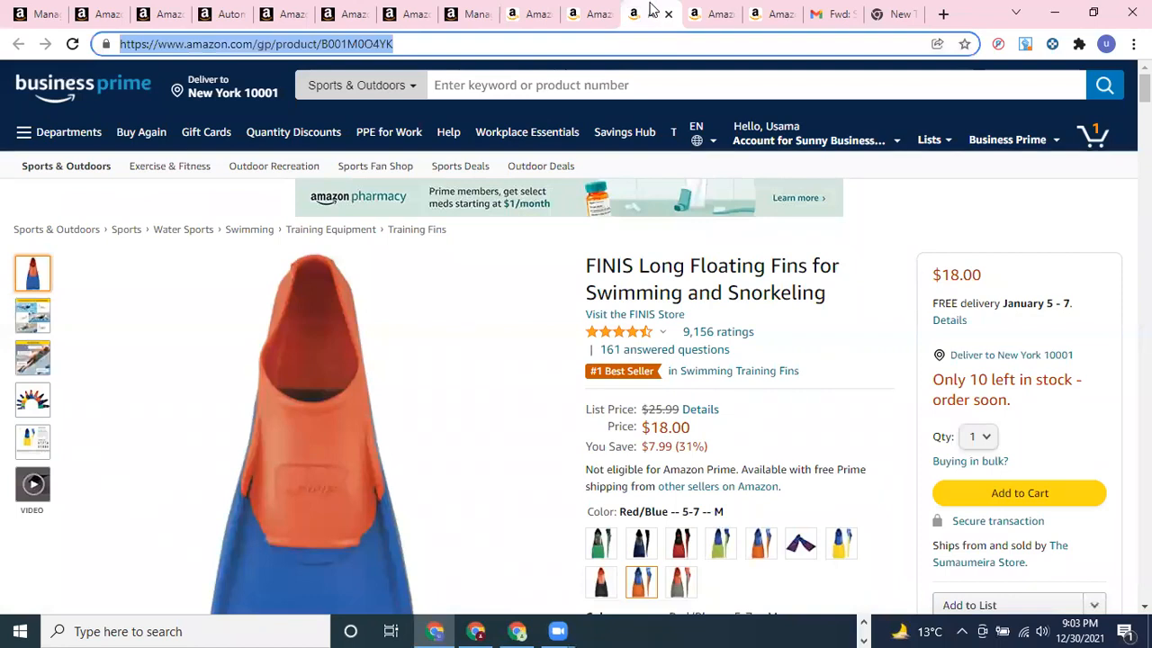
{"action": "left_click", "coordinate": [725, 12]}
{"action": "scroll", "coordinate": [766, 288], "scroll_direction": "up", "scroll_amount": 10}
{"action": "left_click_drag", "start_coordinate": [702, 144], "coordinate": [663, 141]}
{"action": "scroll", "coordinate": [679, 263], "scroll_direction": "up", "scroll_amount": 1}
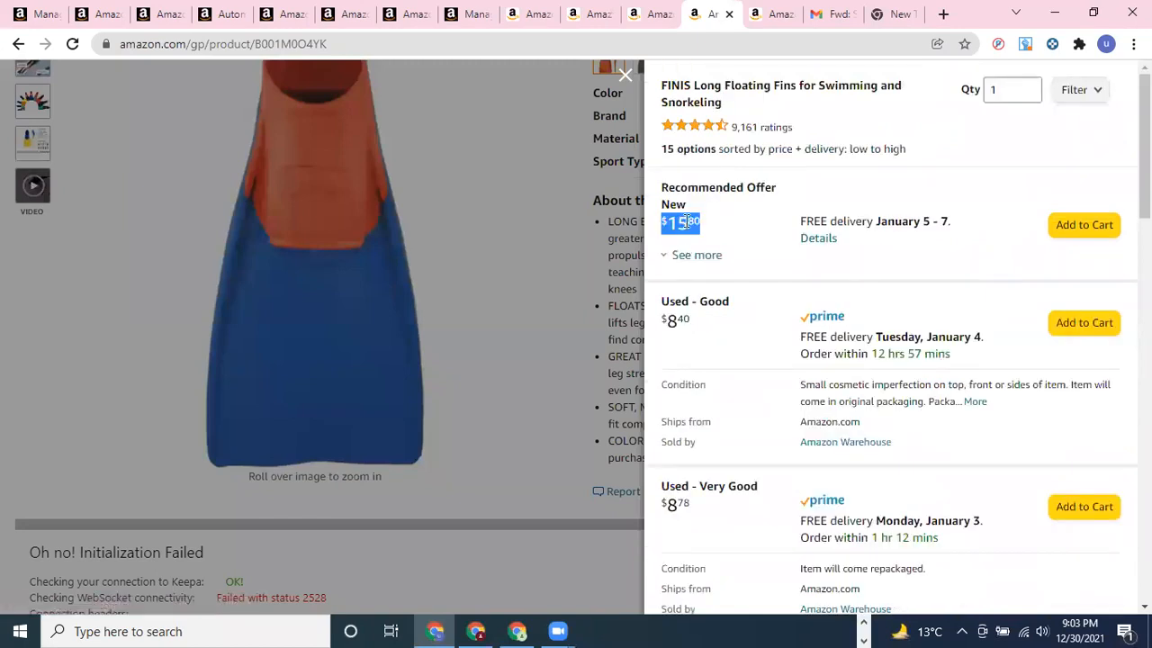
{"action": "left_click", "coordinate": [683, 221]}
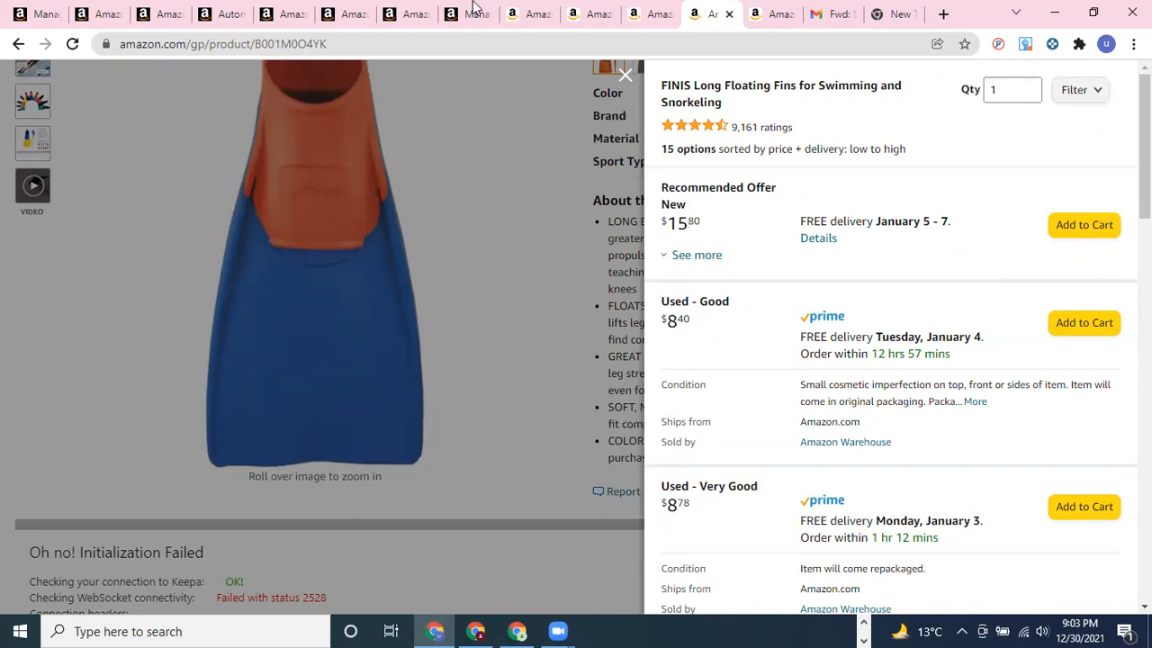
Return to the CLP rule and set its pricing action to stay below the lowest price by $0.01.
{"action": "left_click", "coordinate": [171, 13]}
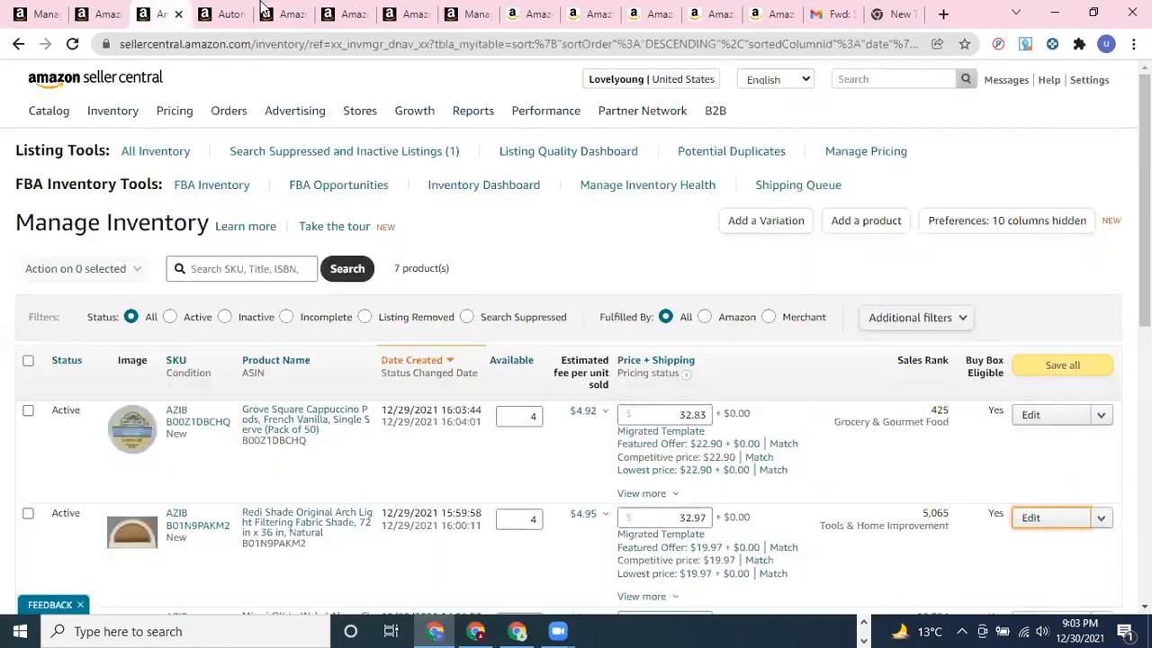
{"action": "left_click", "coordinate": [230, 14]}
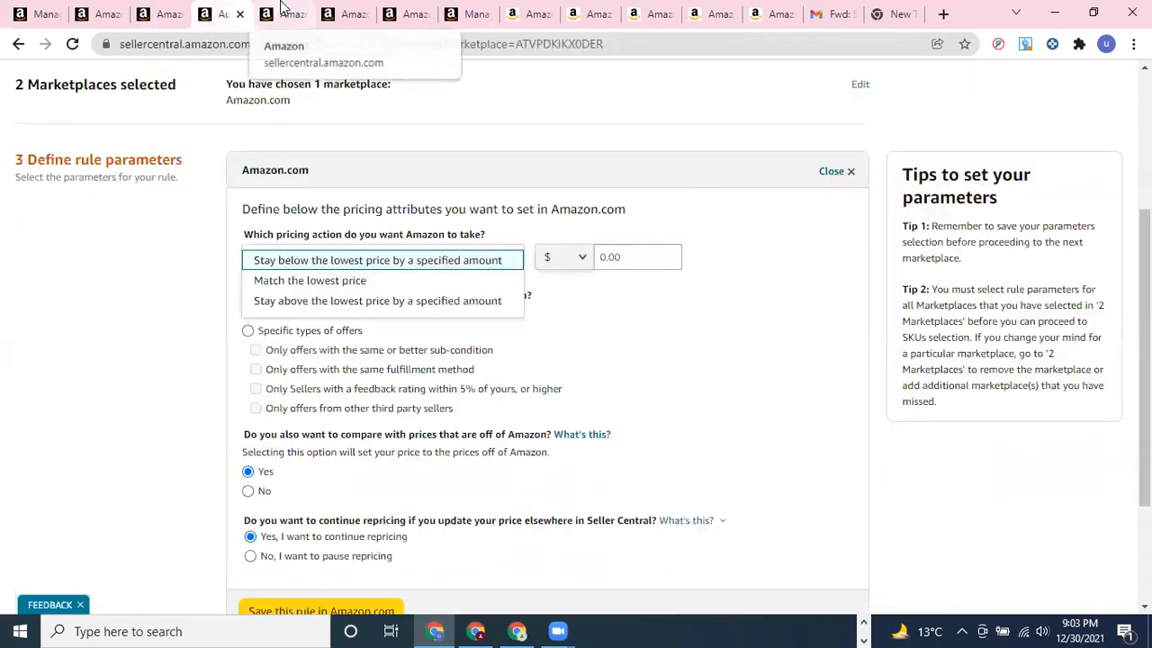
{"action": "left_click", "coordinate": [349, 281]}
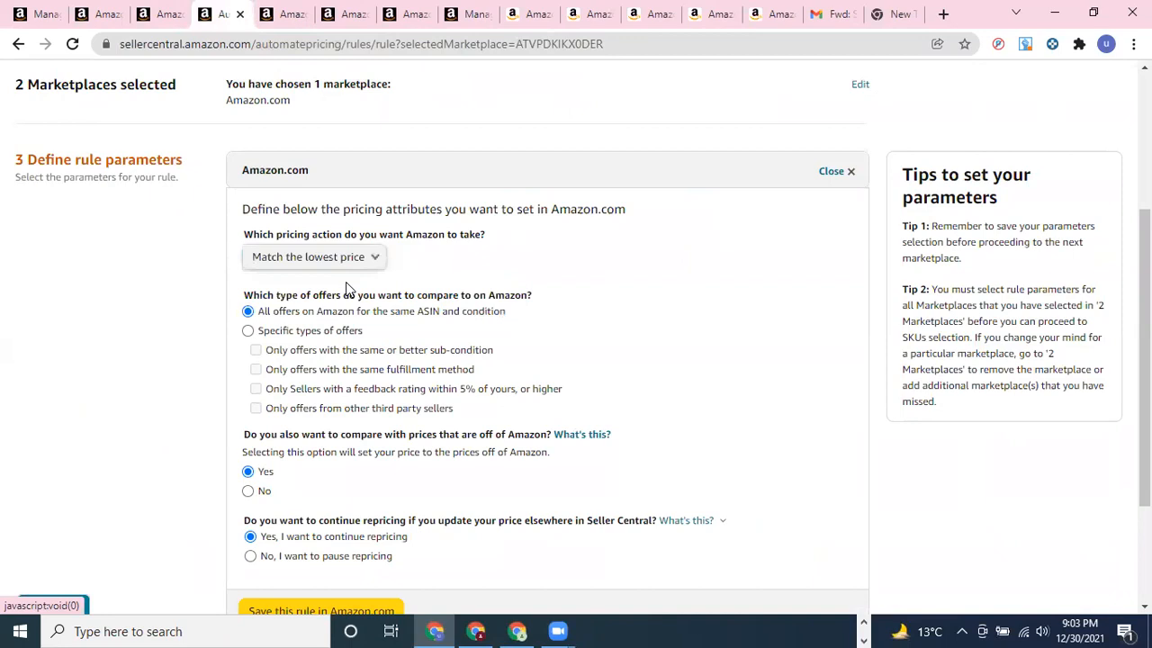
{"action": "left_click", "coordinate": [350, 265]}
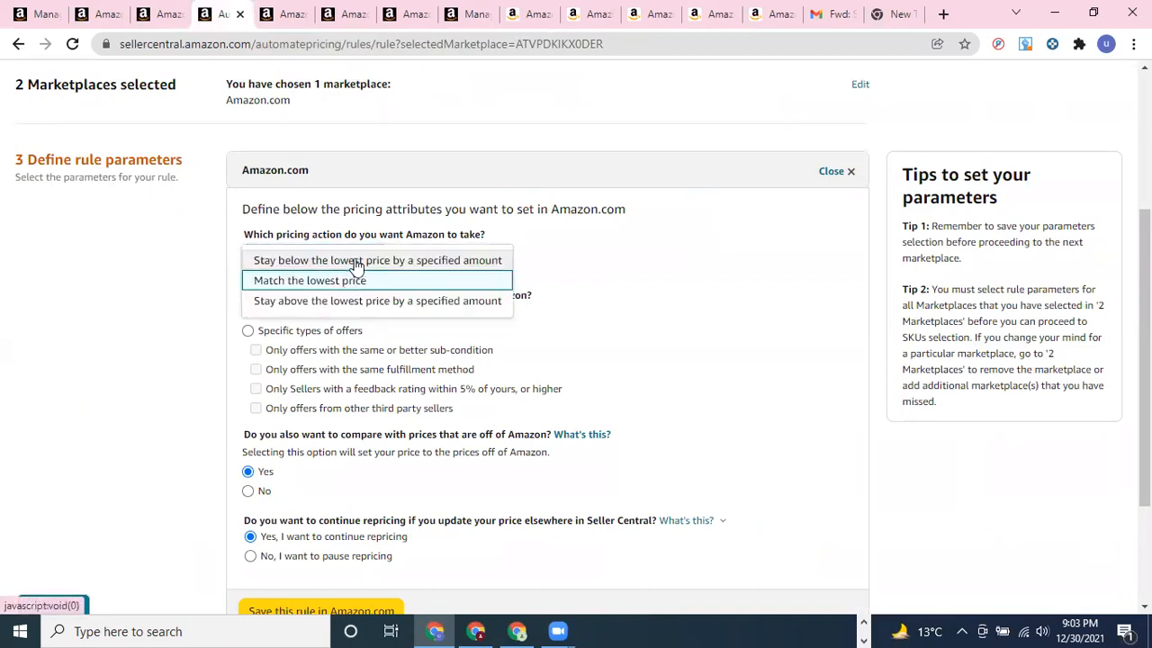
{"action": "left_click", "coordinate": [349, 262]}
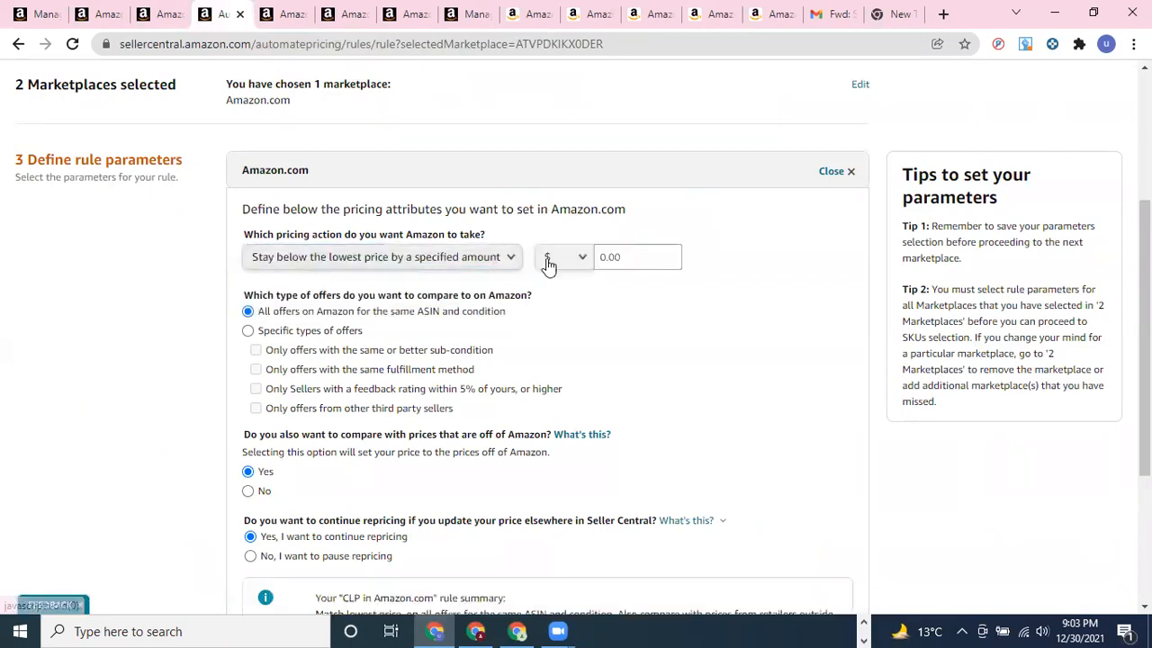
{"action": "left_click", "coordinate": [627, 261]}
{"action": "left_click", "coordinate": [621, 296]}
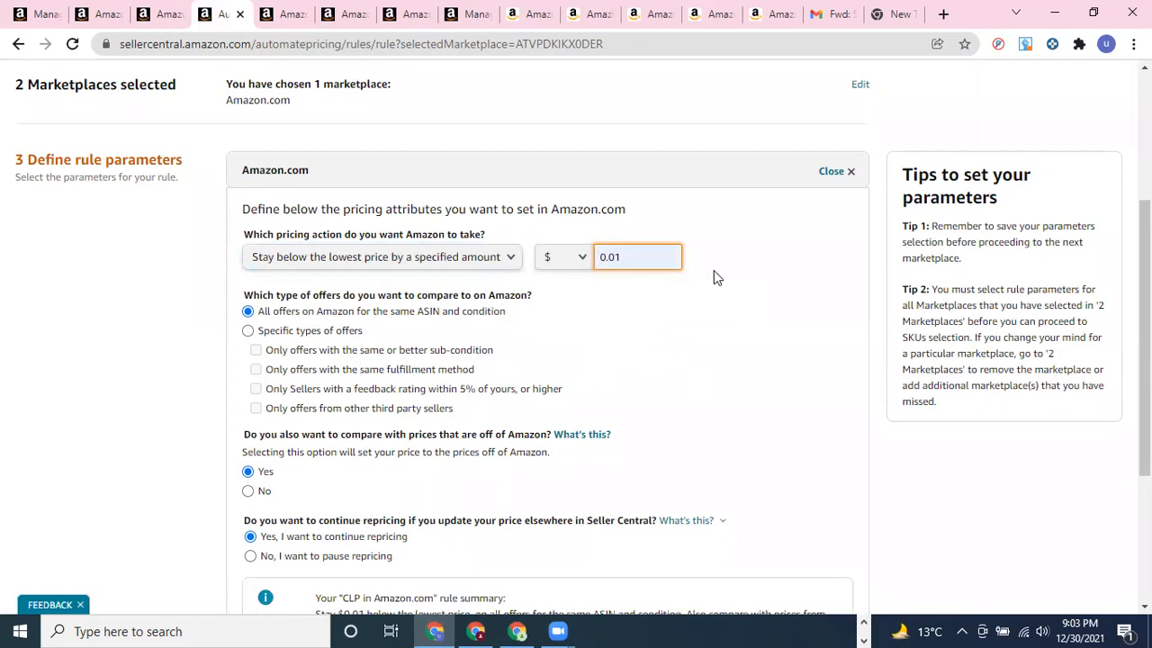
Compare against all offers on Amazon for the same ASIN and condition, then save the CLP rule for Amazon.com and proceed to SKU selection.
{"action": "scroll", "coordinate": [714, 270], "scroll_direction": "down", "scroll_amount": 1}
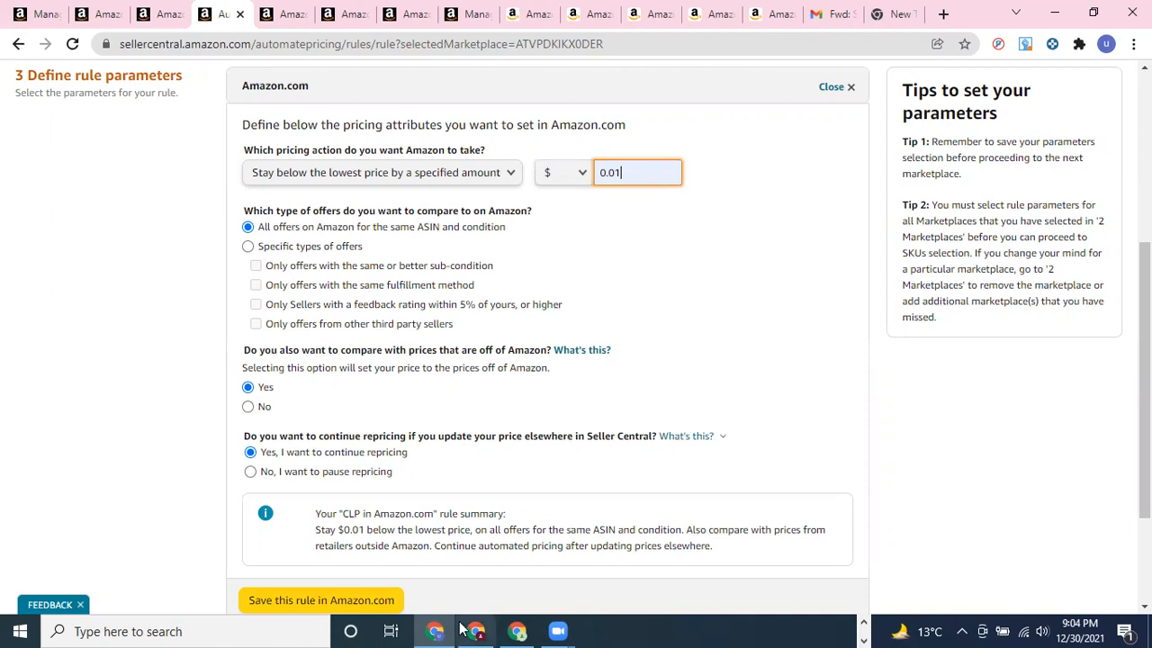
{"action": "double_click", "coordinate": [285, 227]}
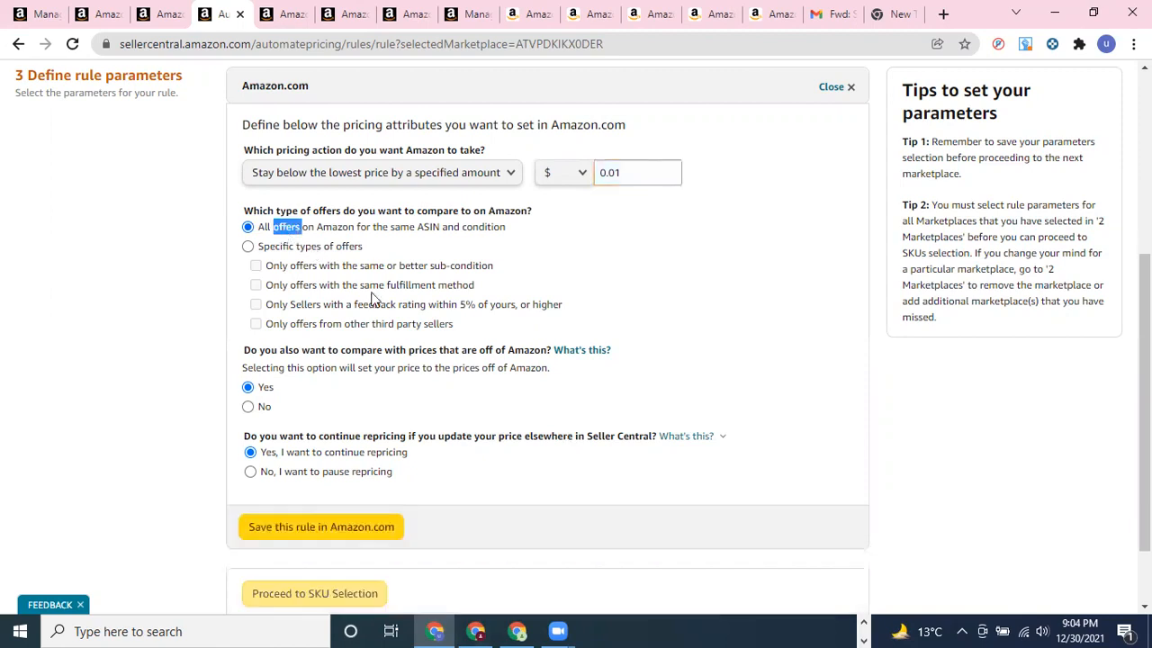
{"action": "left_click", "coordinate": [277, 248]}
{"action": "left_click", "coordinate": [276, 229]}
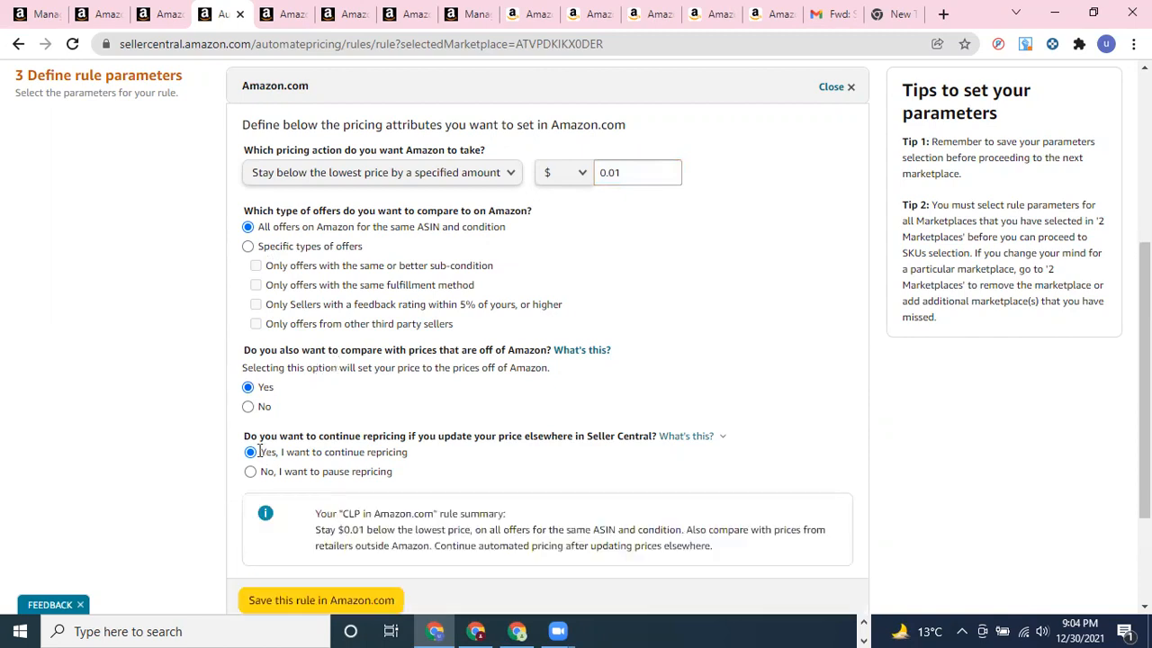
{"action": "scroll", "coordinate": [334, 475], "scroll_direction": "down", "scroll_amount": 3}
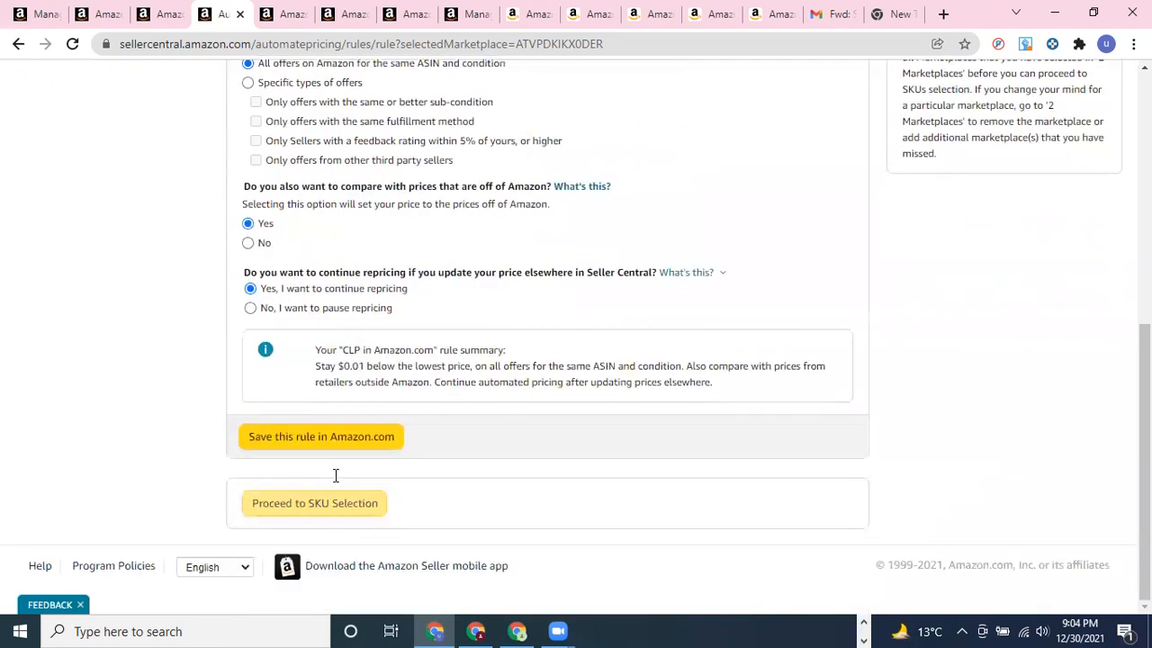
{"action": "left_click", "coordinate": [290, 441]}
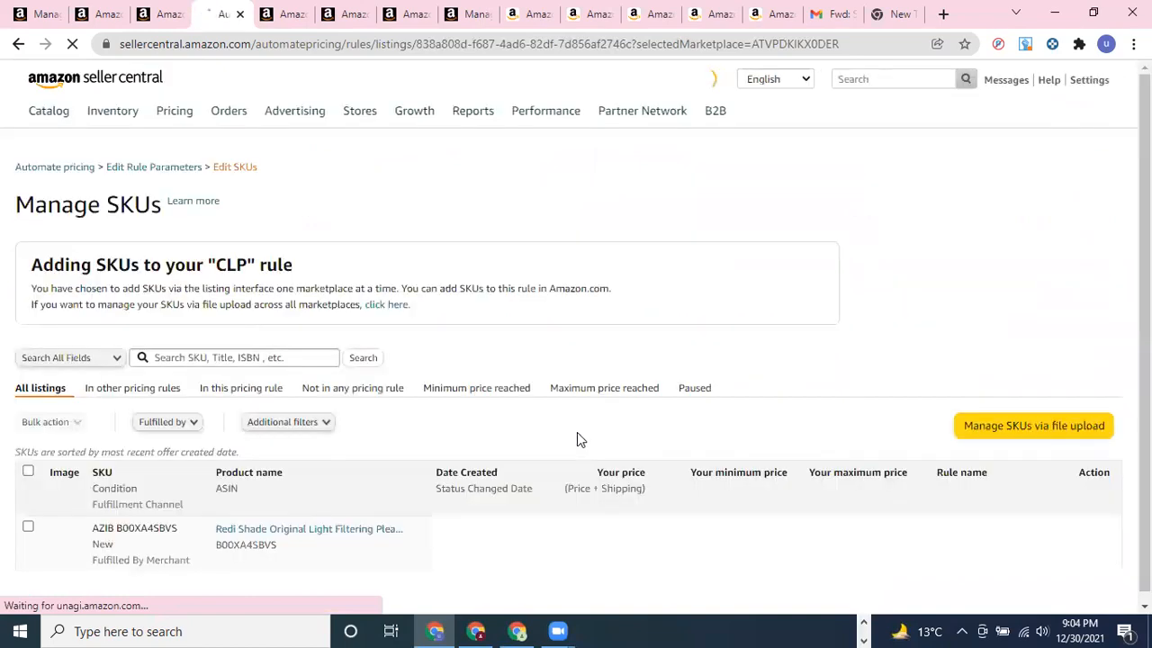
Open the page for managing SKUs via file upload, review its download options, and return to the CLP rule's SKU list.
{"action": "scroll", "coordinate": [39, 435], "scroll_direction": "down", "scroll_amount": 4}
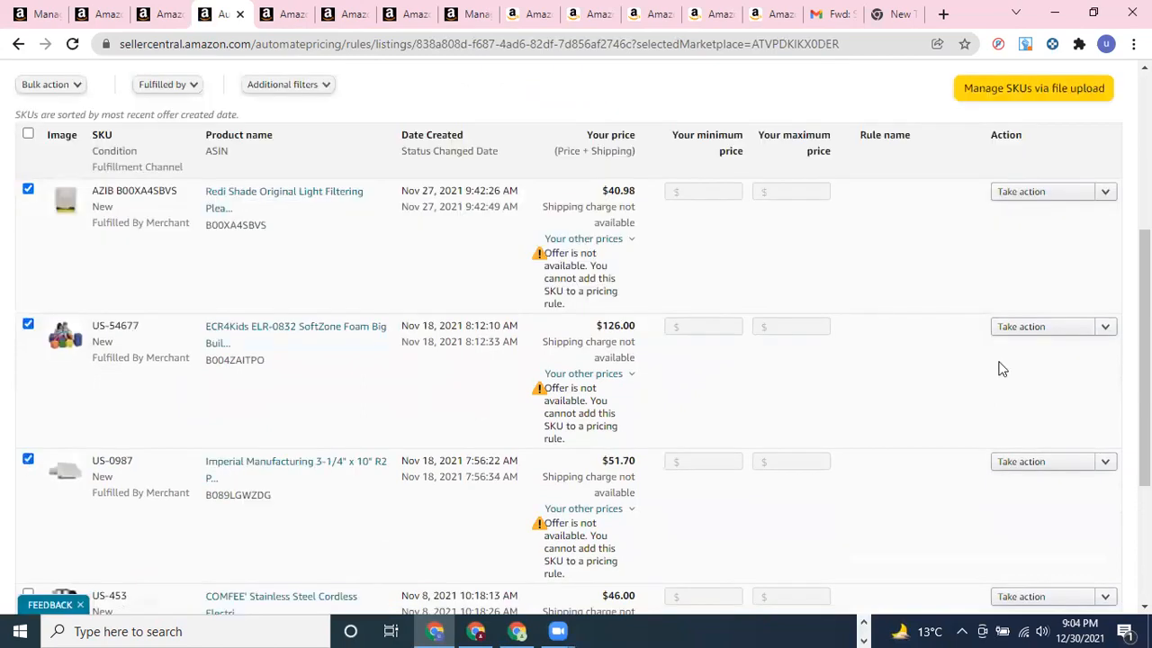
{"action": "left_click", "coordinate": [1046, 88]}
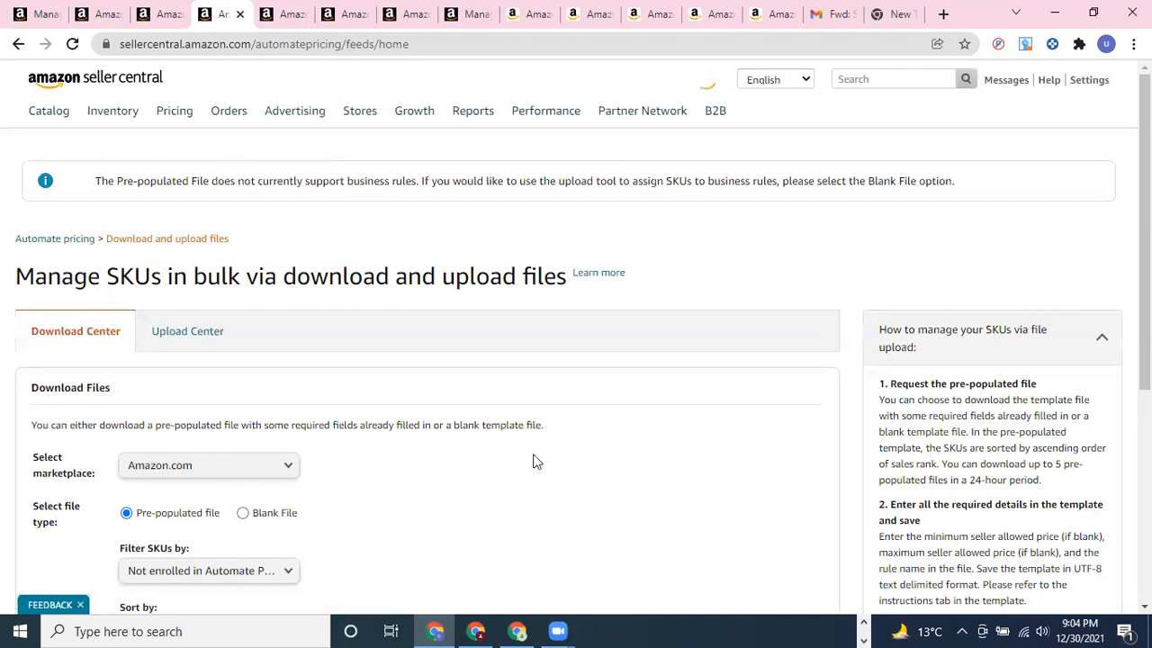
{"action": "scroll", "coordinate": [478, 69], "scroll_direction": "down", "scroll_amount": 4}
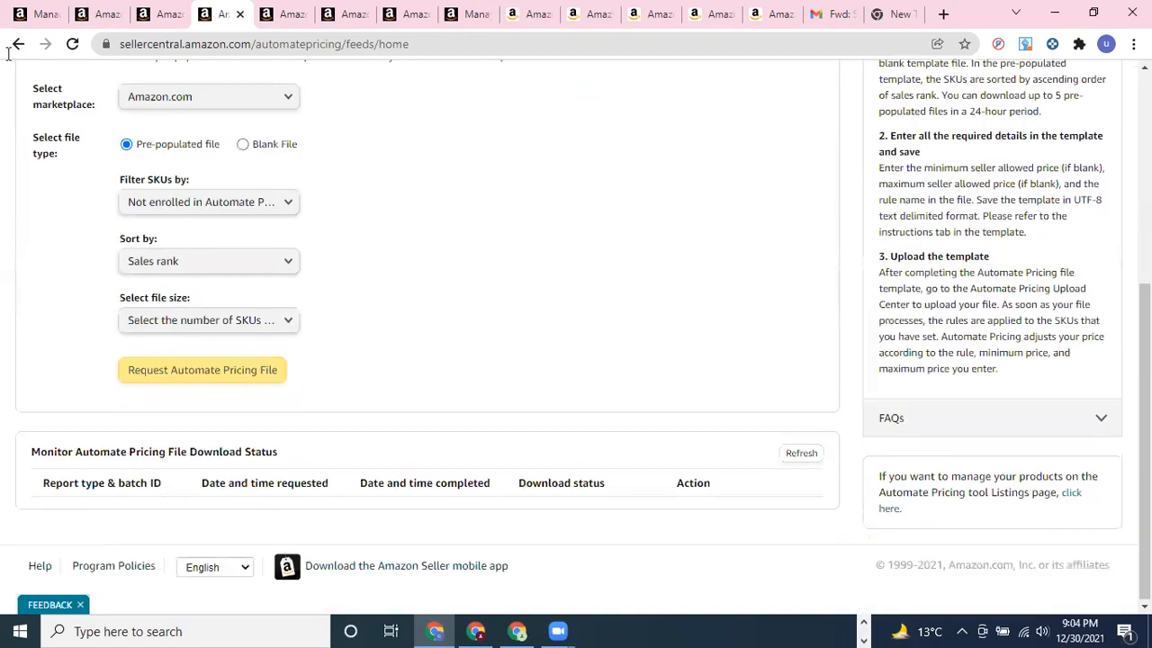
{"action": "left_click", "coordinate": [11, 48]}
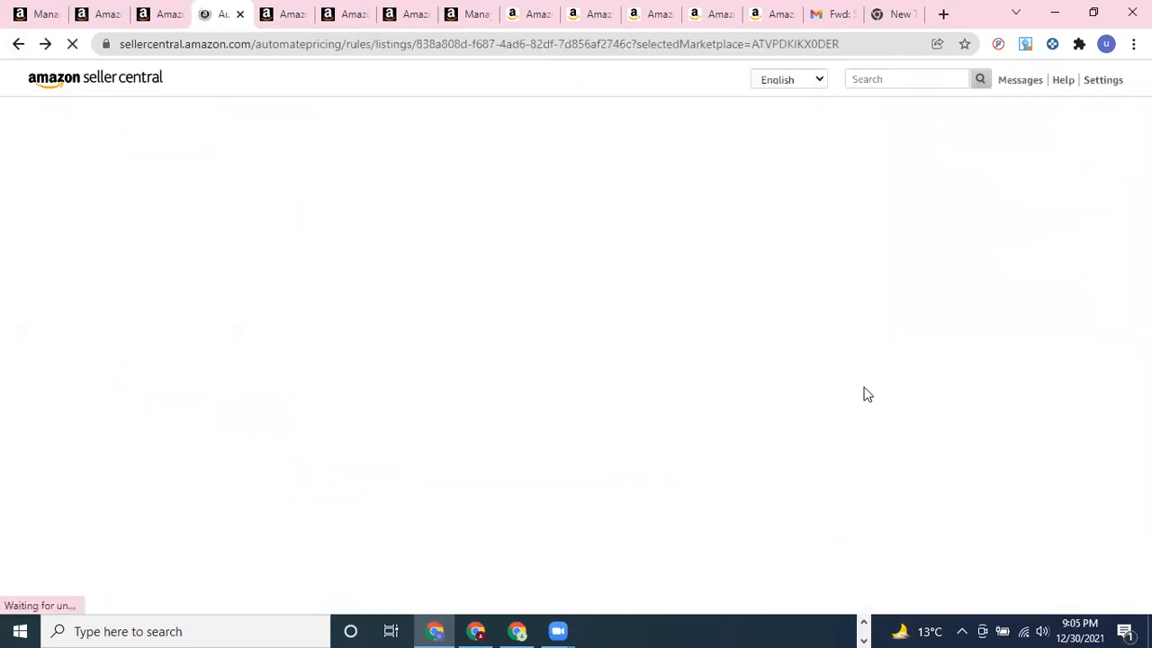
Review the SKUs listed for the CLP rule and try the available action on US-0987.
{"action": "scroll", "coordinate": [1059, 185], "scroll_direction": "down", "scroll_amount": 15}
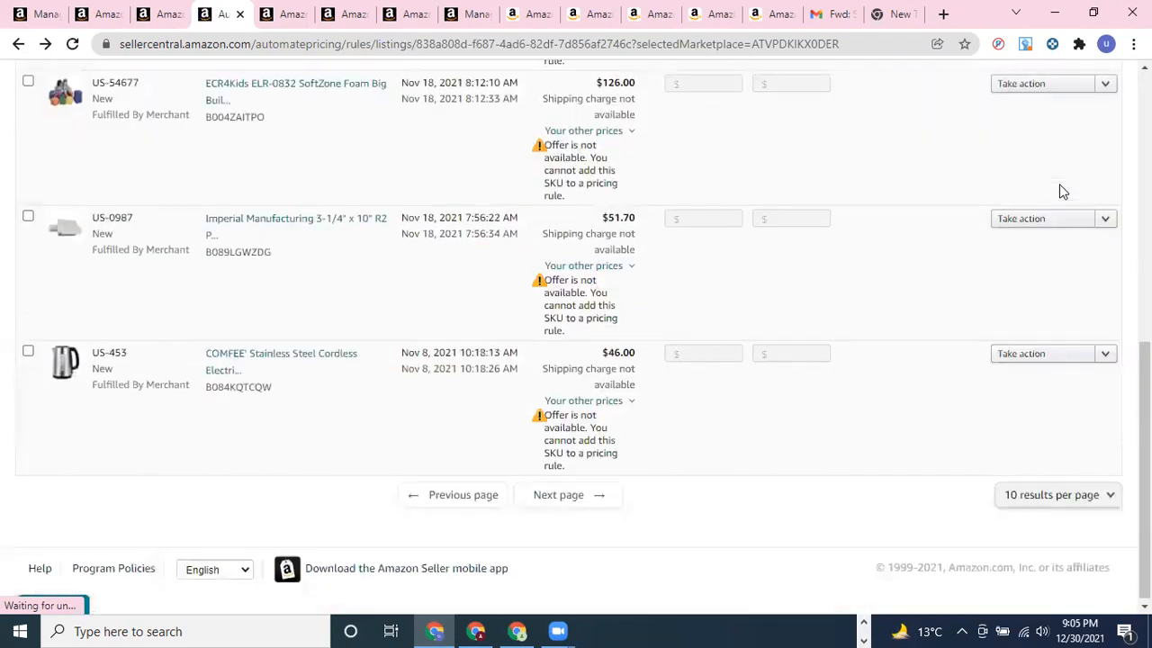
{"action": "left_click", "coordinate": [1062, 216]}
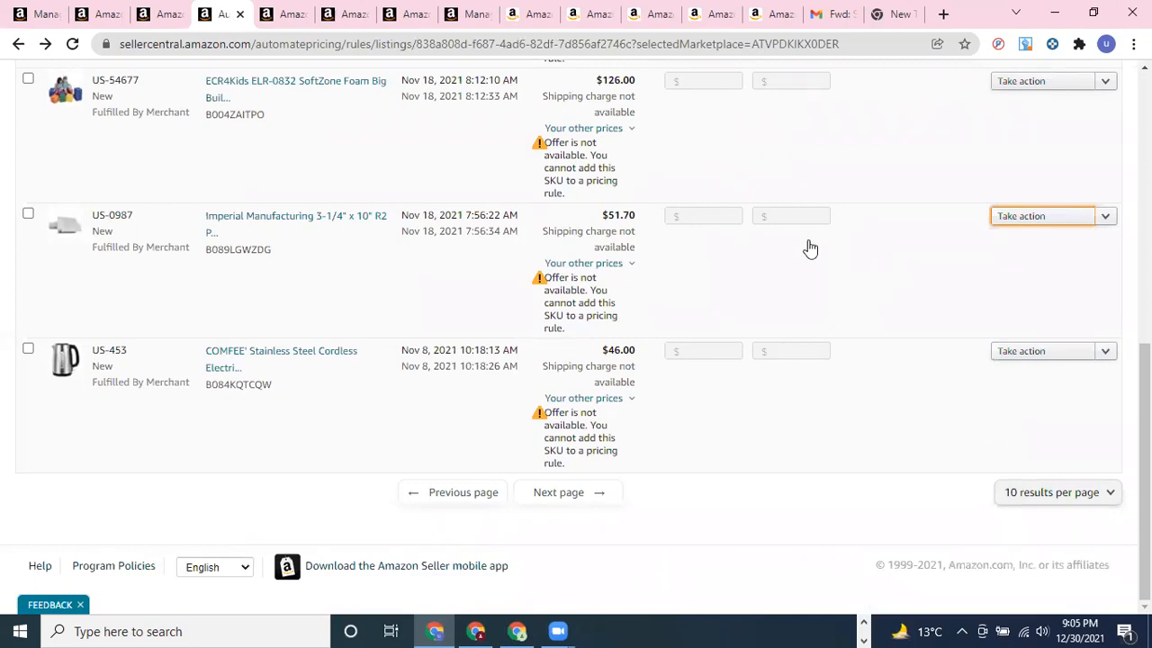
{"action": "scroll", "coordinate": [737, 243], "scroll_direction": "up", "scroll_amount": 2}
{"action": "scroll", "coordinate": [748, 249], "scroll_direction": "up", "scroll_amount": 2}
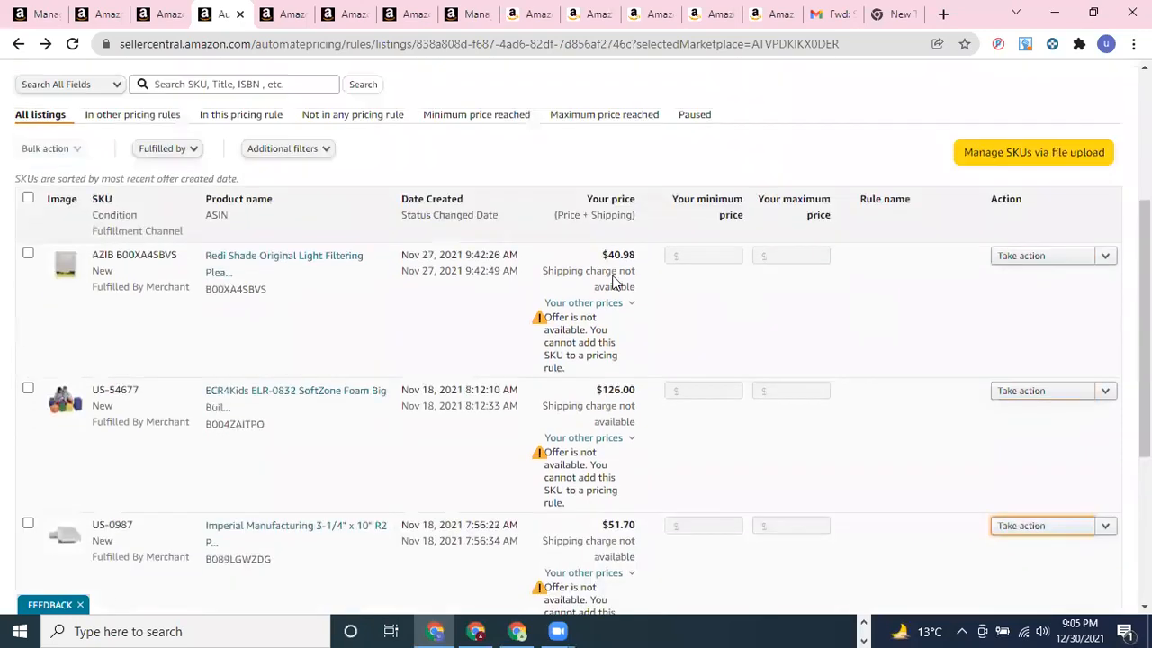
Leave the CLP rule's SKU list and open the Manage Inventory page.
{"action": "scroll", "coordinate": [641, 273], "scroll_direction": "up", "scroll_amount": 3}
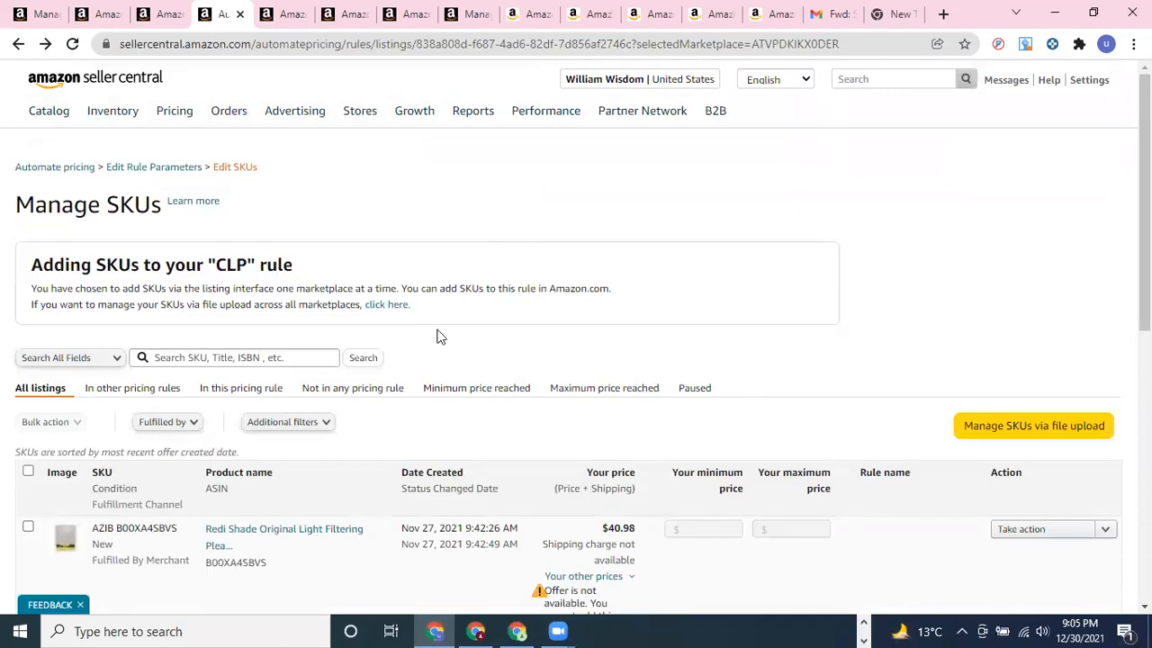
{"action": "mouse_move", "coordinate": [118, 132]}
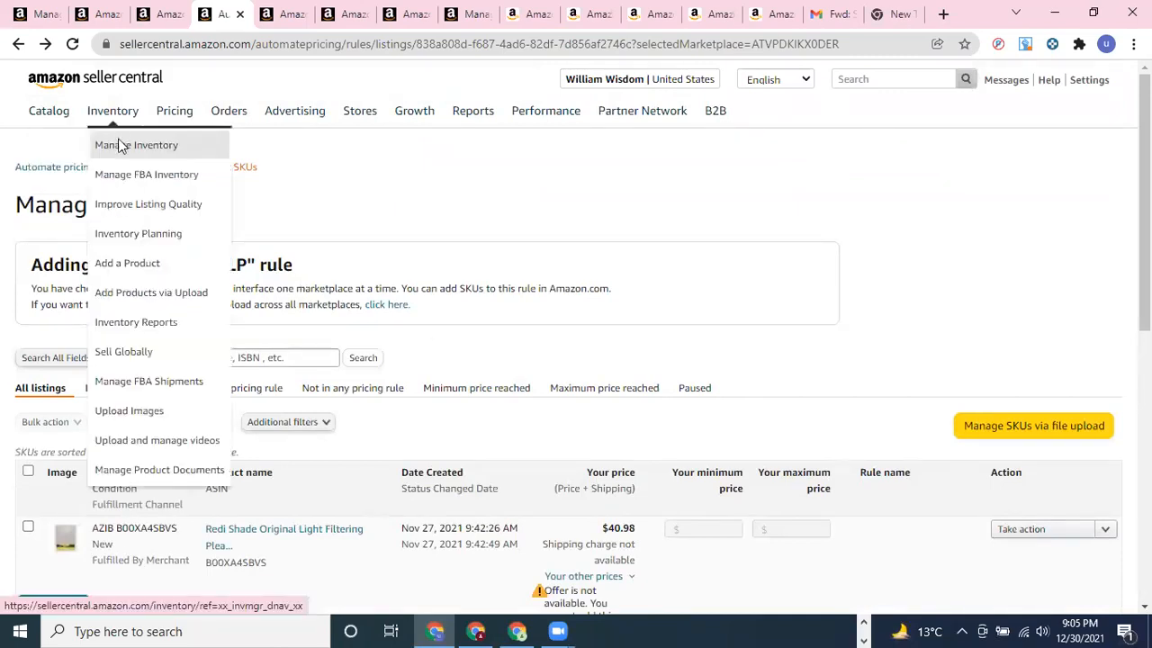
{"action": "left_click", "coordinate": [128, 151]}
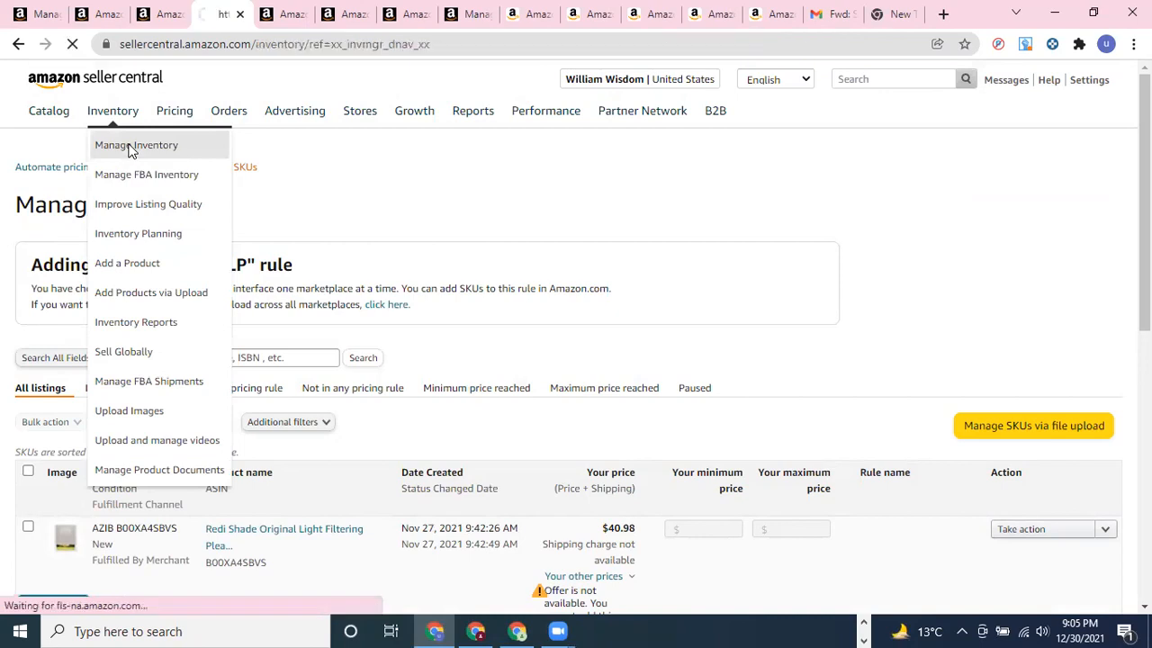